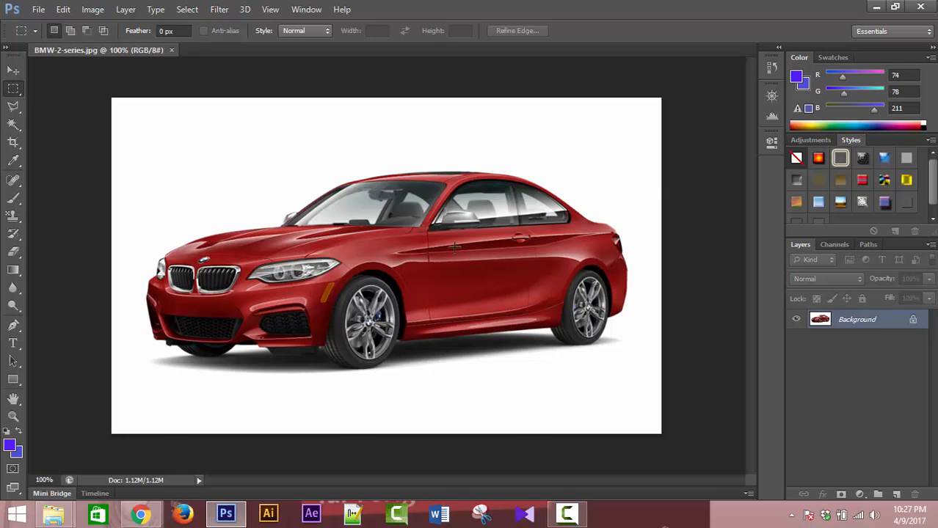
- Try a rectangular marquee selection around the whole car and clear it
click(13, 70)
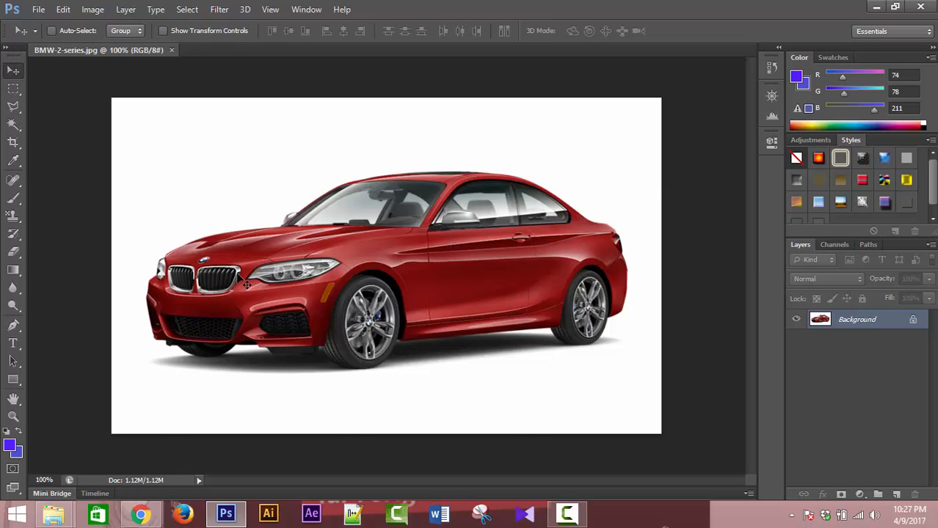
click(13, 88)
drag(147, 163, 639, 379)
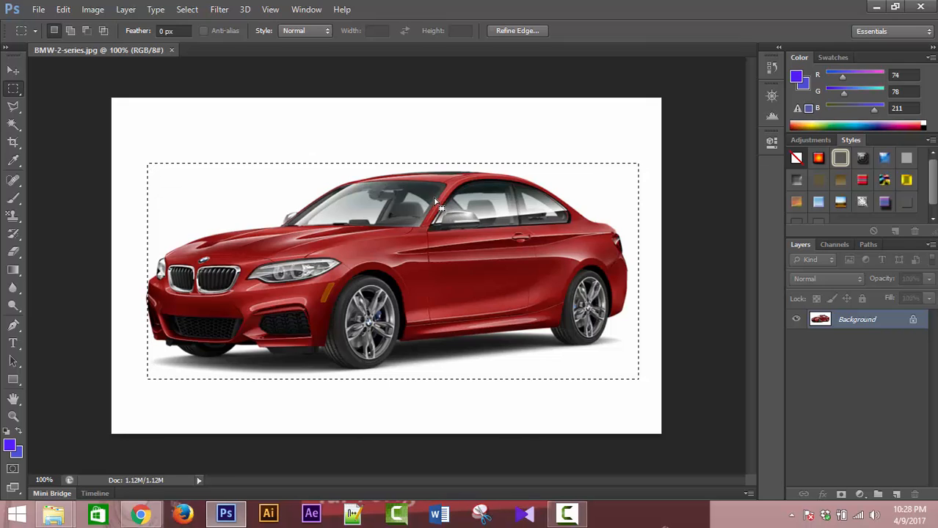
key(ctrl+d)
- Try an elliptical marquee selection around the car and clear it
drag(19, 87, 80, 101)
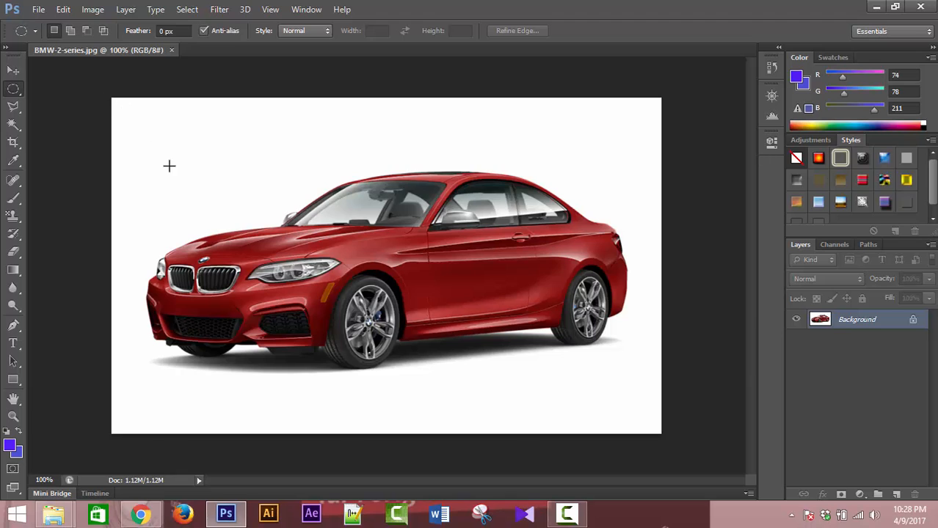
drag(141, 182, 647, 378)
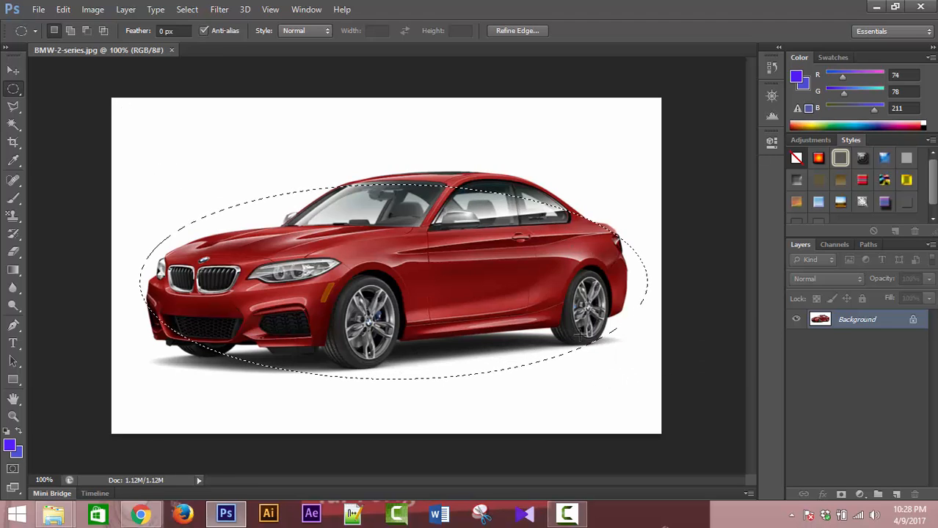
click(265, 334)
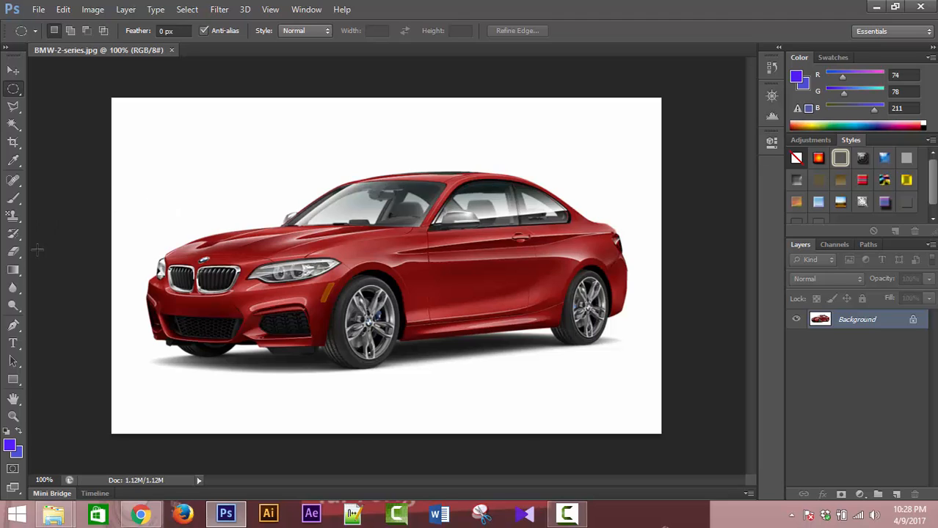
click(13, 326)
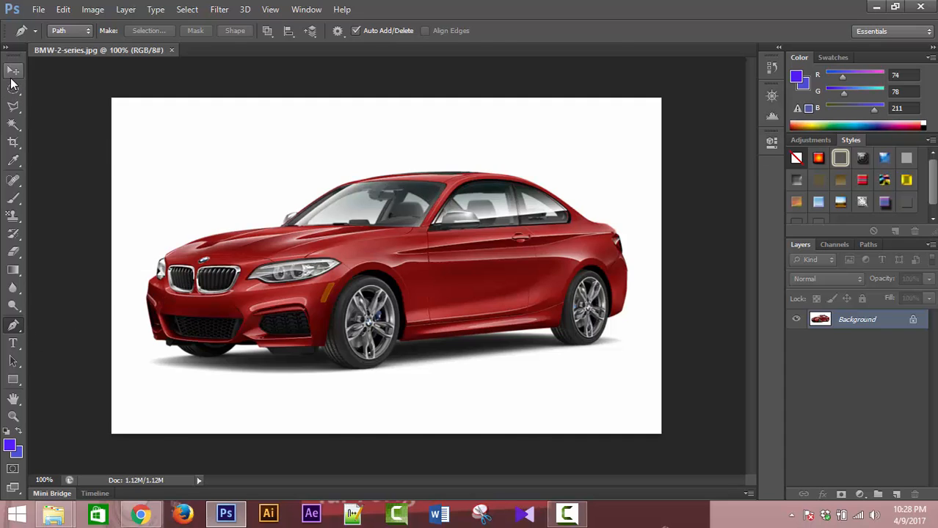
click(14, 71)
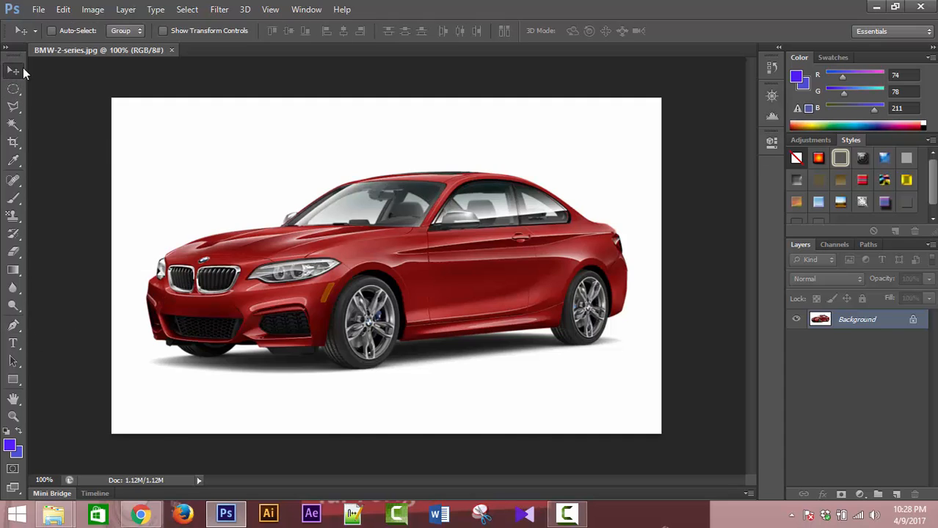
- Try Magic Wand selections on the car's hood, side window and windshield, clearing each one
click(13, 127)
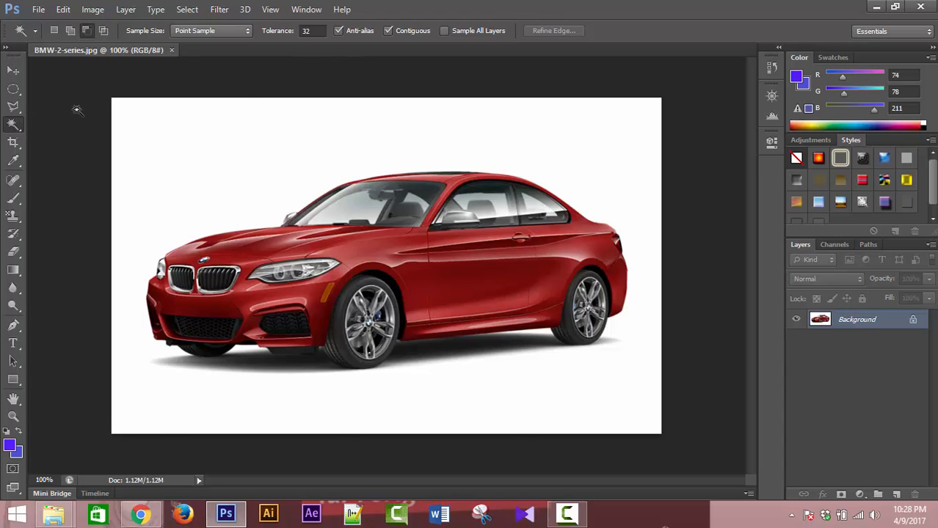
click(258, 252)
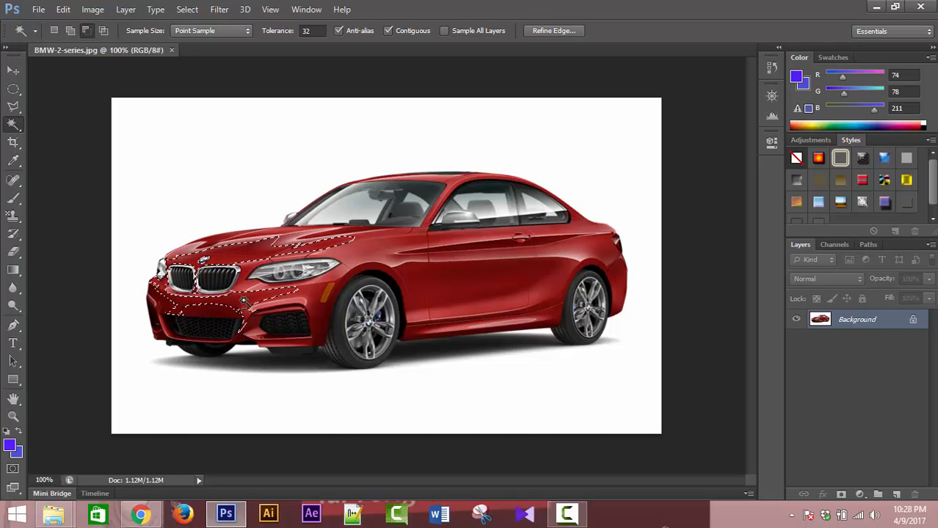
key(ctrl+d)
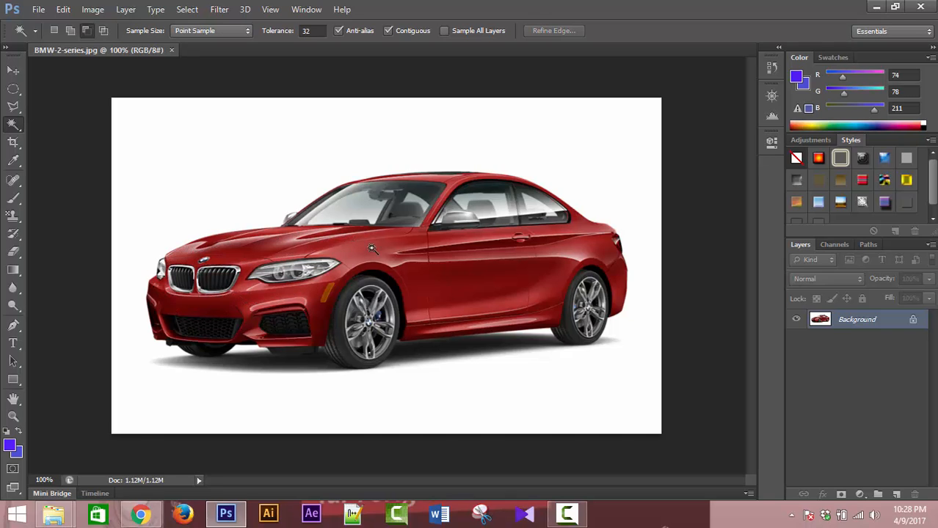
click(468, 206)
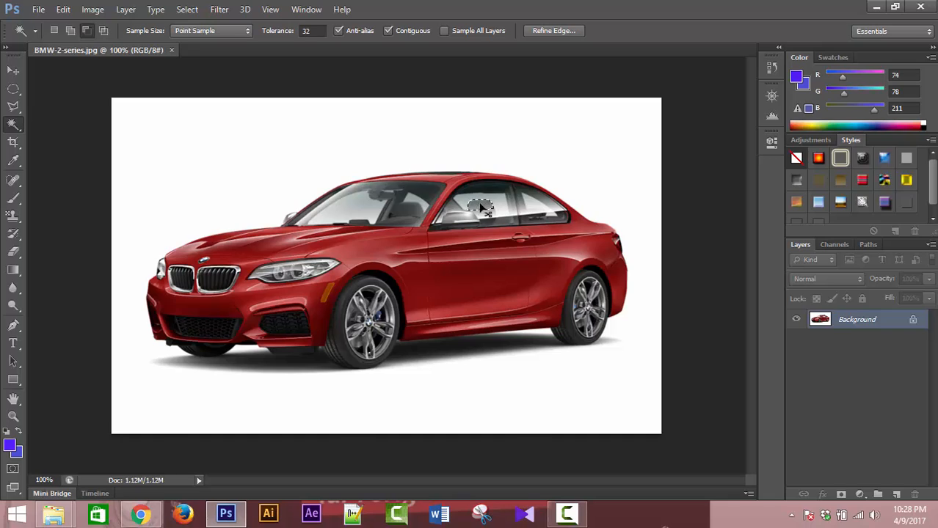
key(ctrl+d)
click(340, 212)
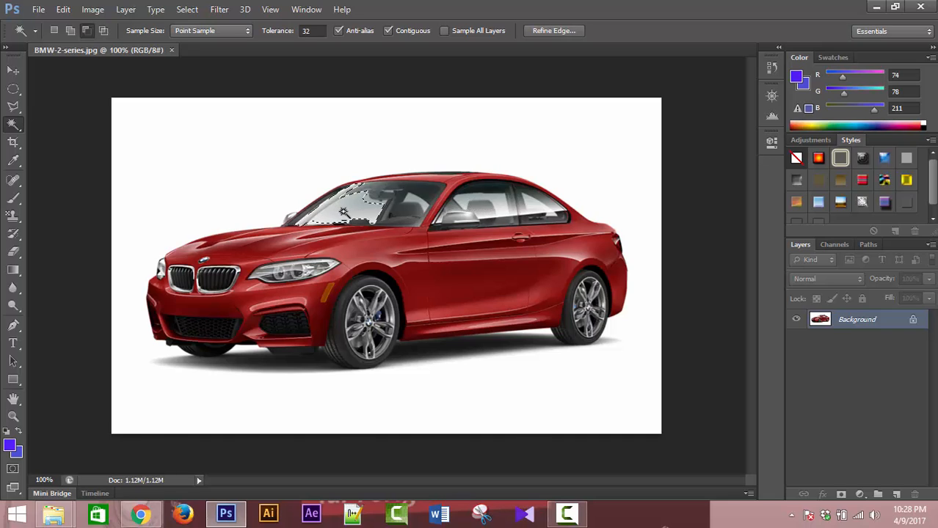
key(ctrl+d)
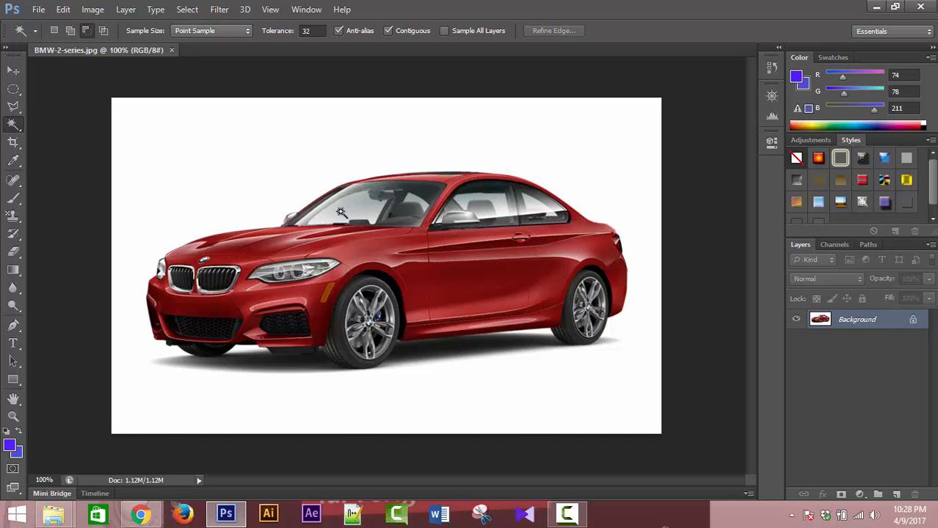
- Select the white background around the car with the Magic Wand and copy it
click(150, 151)
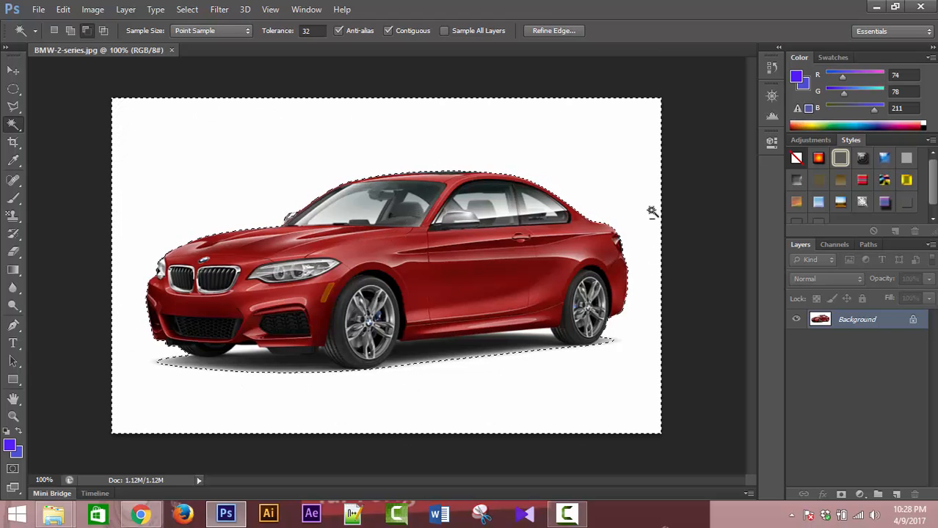
click(39, 9)
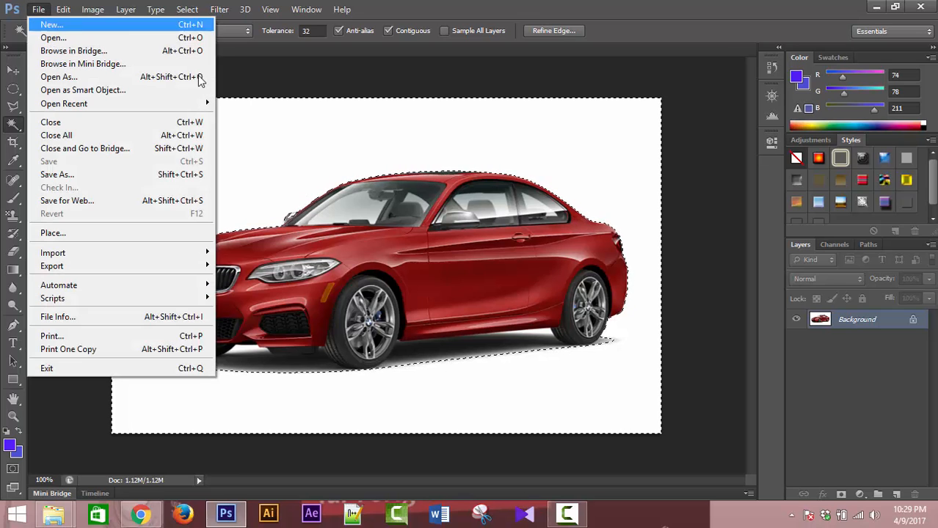
click(414, 234)
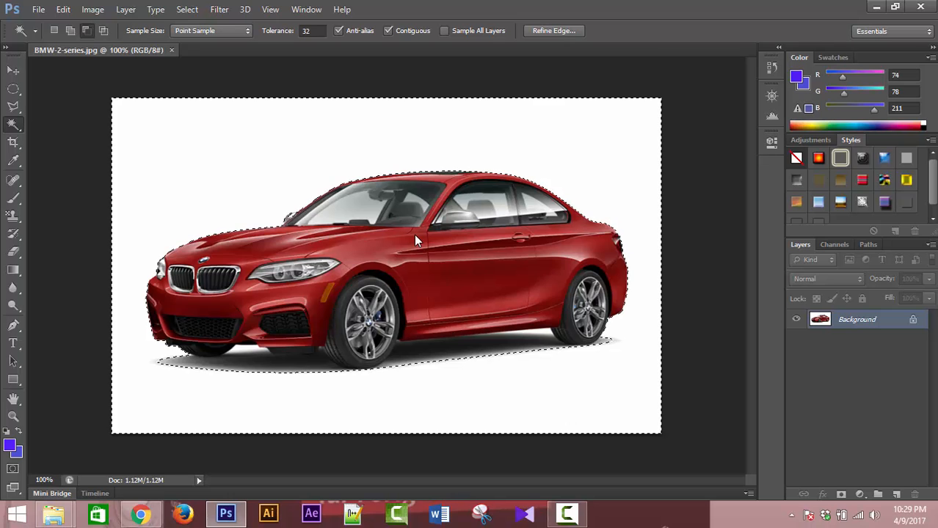
- Paste the copied area into a new Default Photoshop Size document and hide its Background layer
click(38, 9)
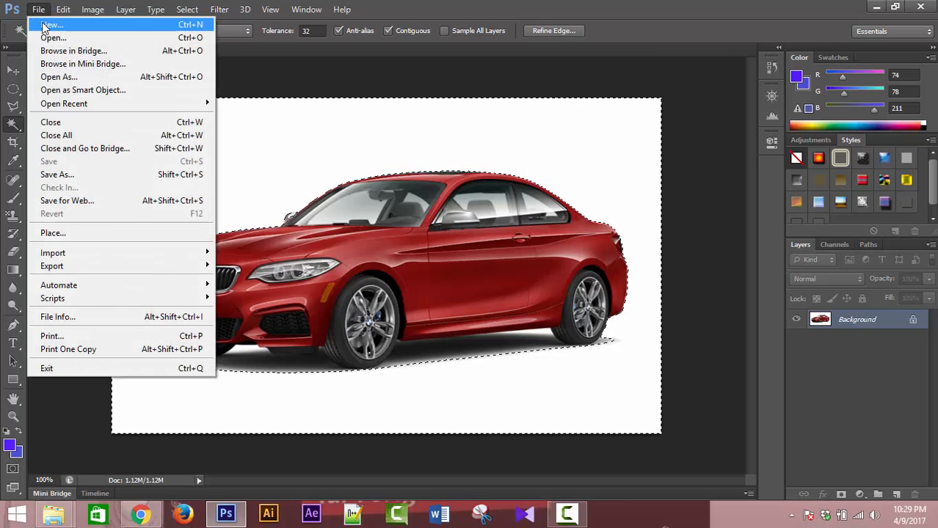
click(44, 26)
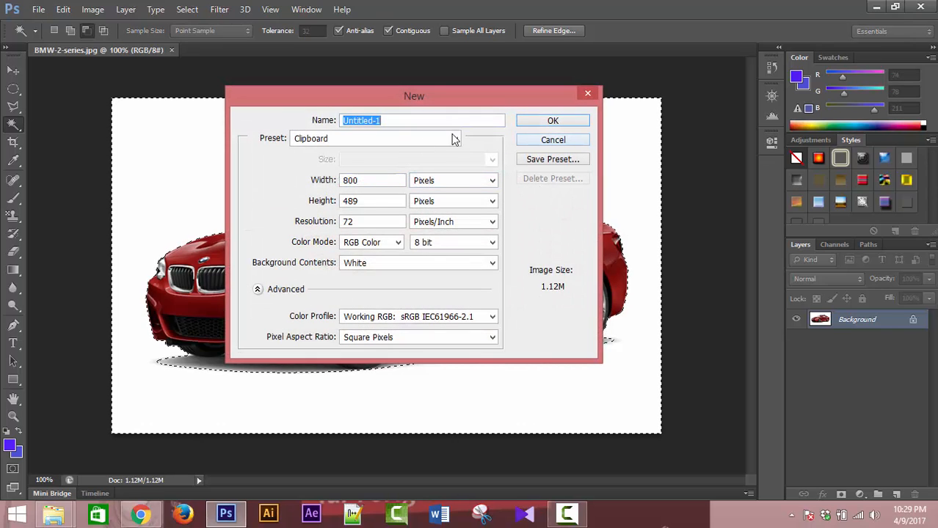
click(453, 139)
click(445, 161)
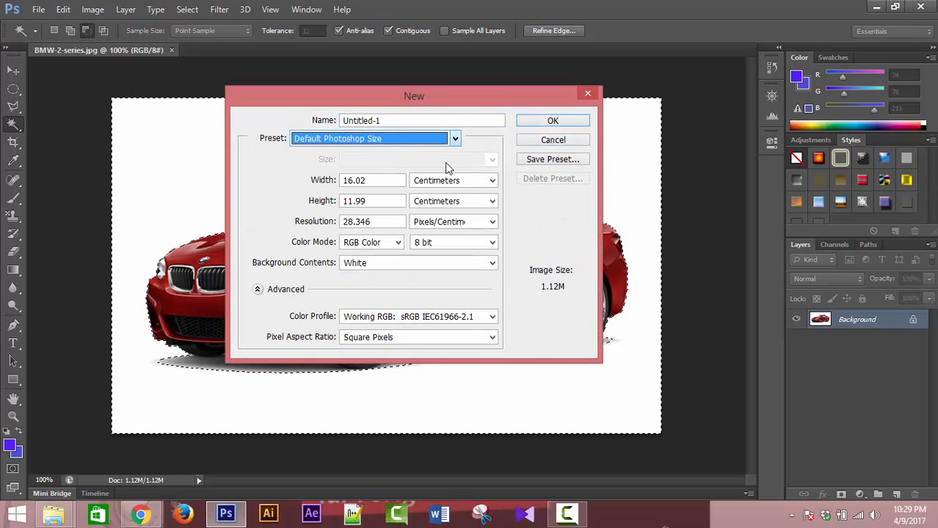
click(536, 124)
key(ctrl+v)
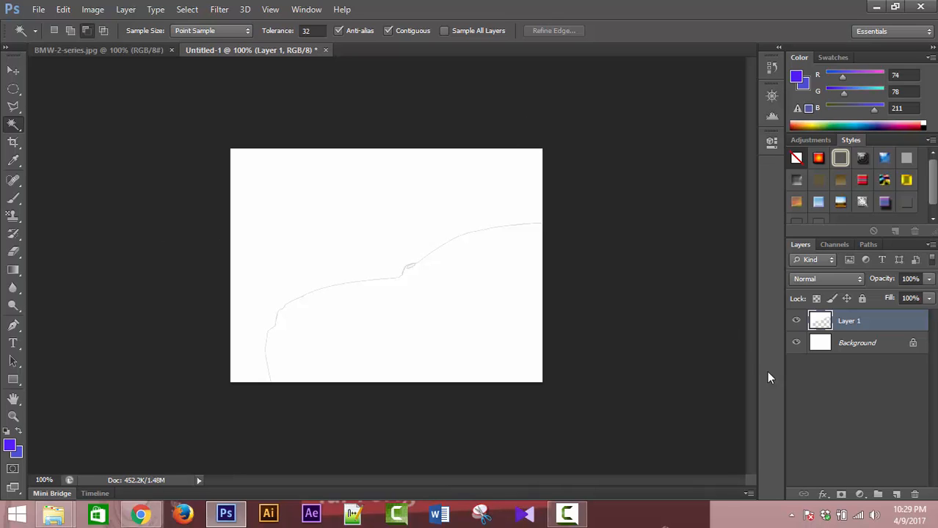
click(795, 344)
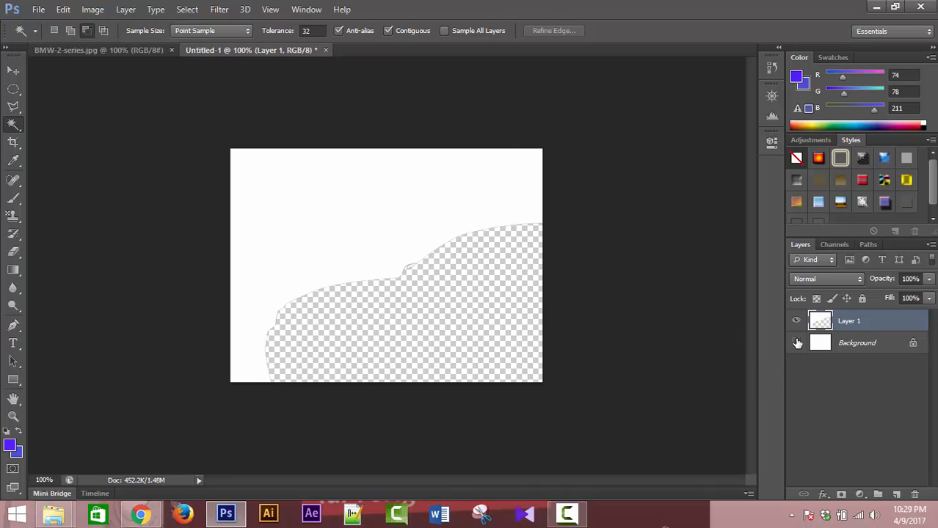
- Undo the paste and close the untitled document without saving it
key(ctrl+z)
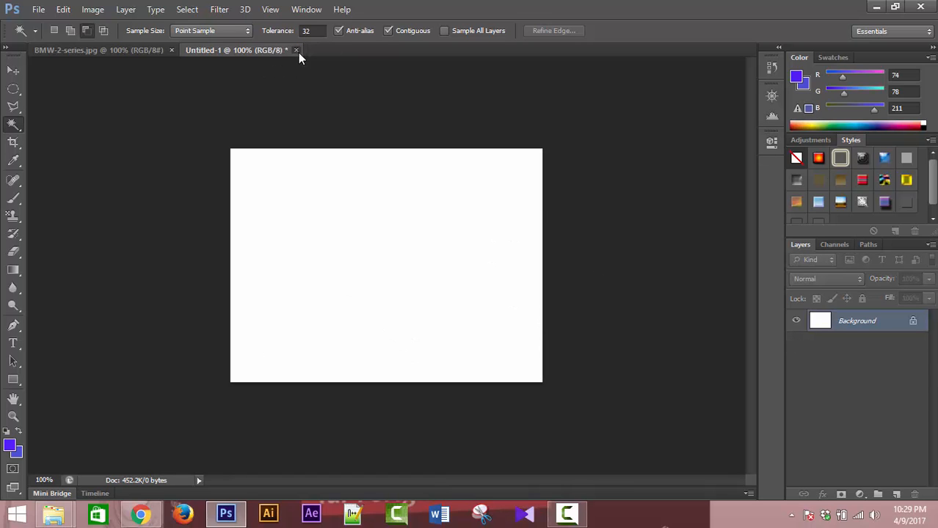
click(296, 50)
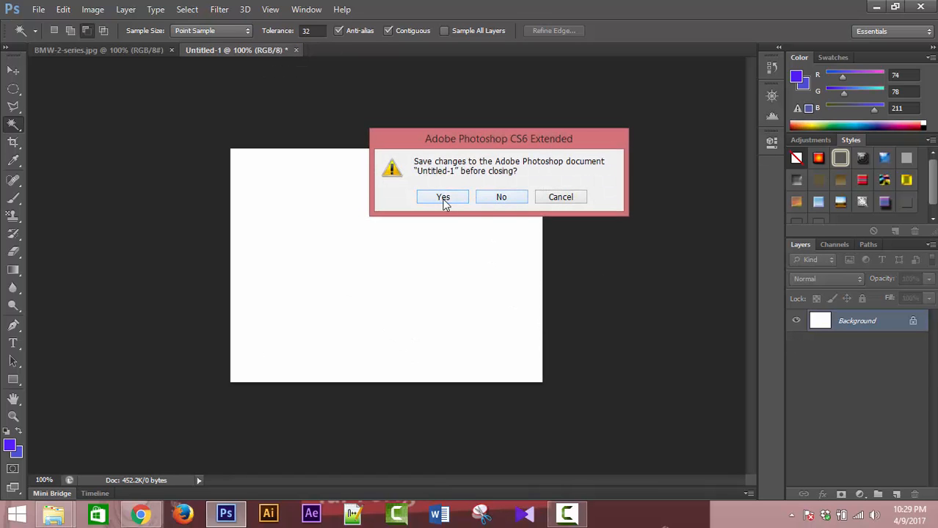
click(496, 205)
- Create a new document using the U.S. Paper preset
click(38, 9)
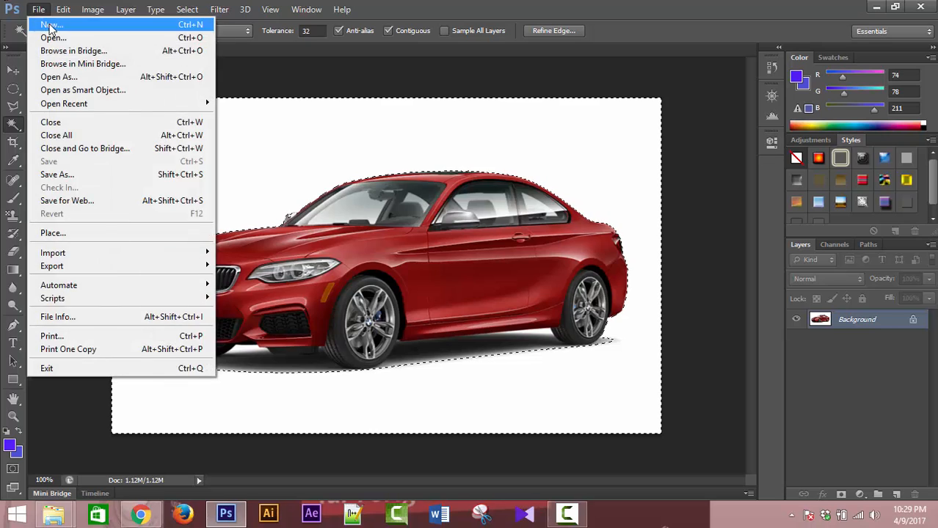
click(44, 20)
click(367, 138)
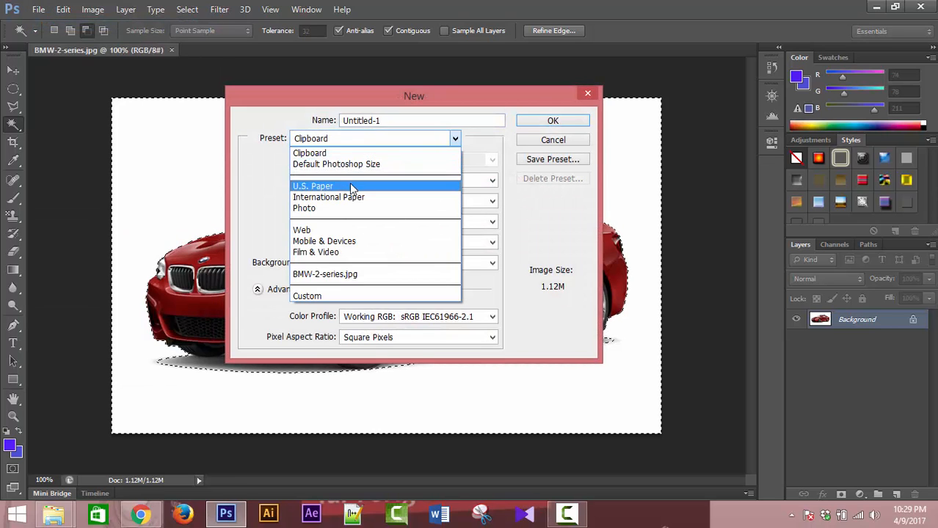
click(433, 184)
click(553, 121)
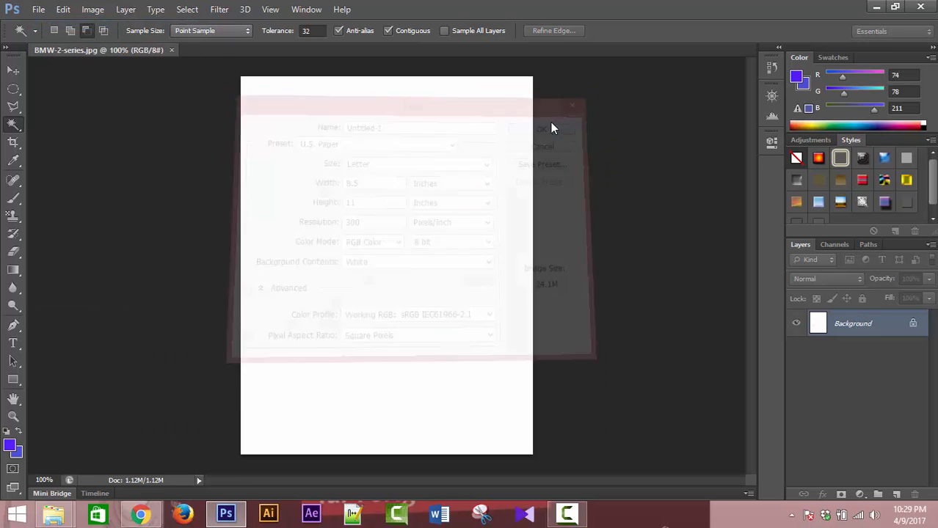
- Try pasting the copied area into the U.S. Paper document with its Background layer hidden, and undo the paste
click(82, 49)
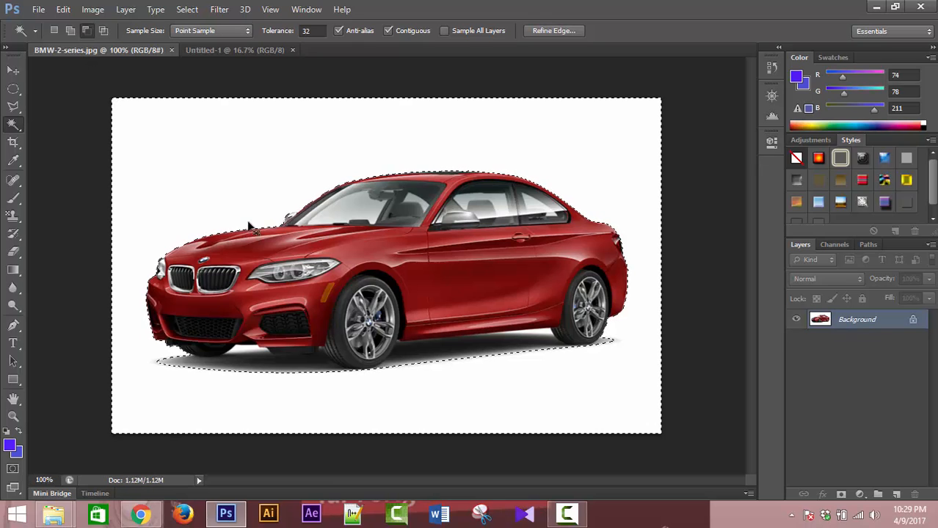
click(228, 50)
key(ctrl+v)
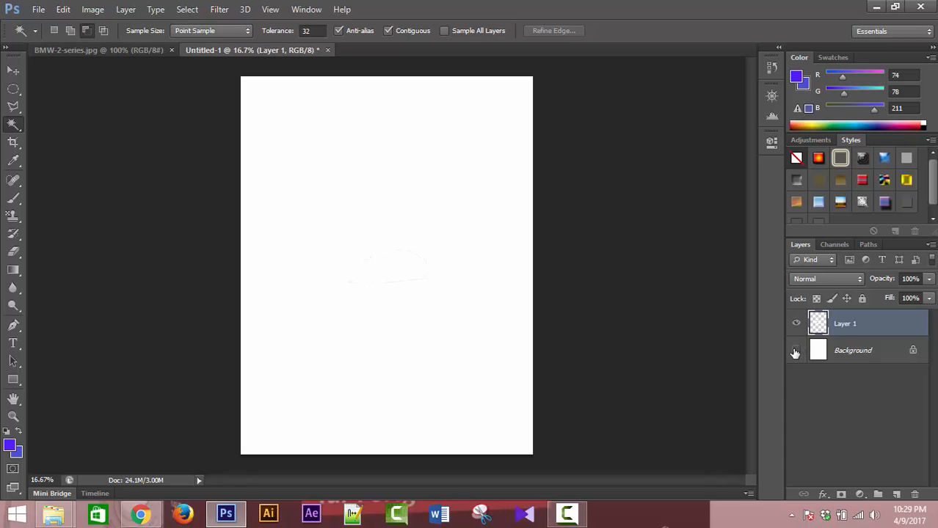
click(796, 351)
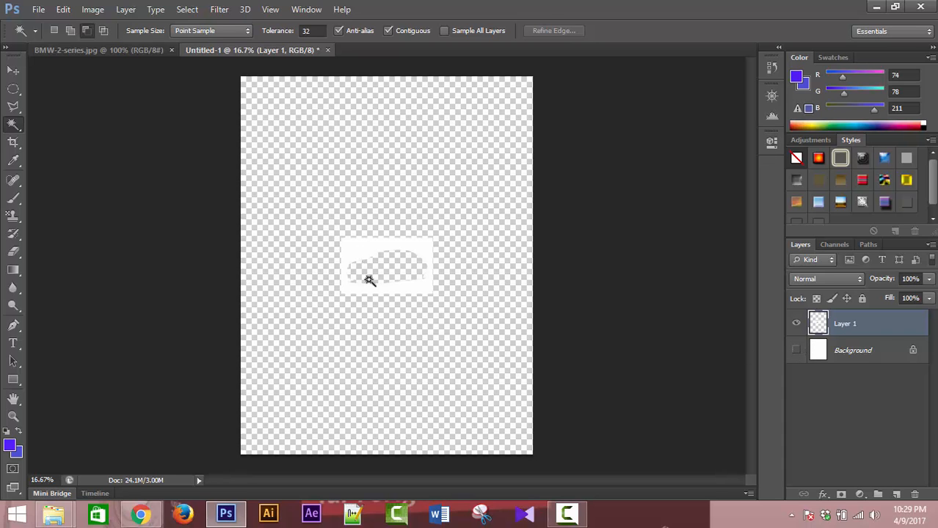
ctrl+click(369, 280)
ctrl+click(369, 279)
ctrl+click(370, 279)
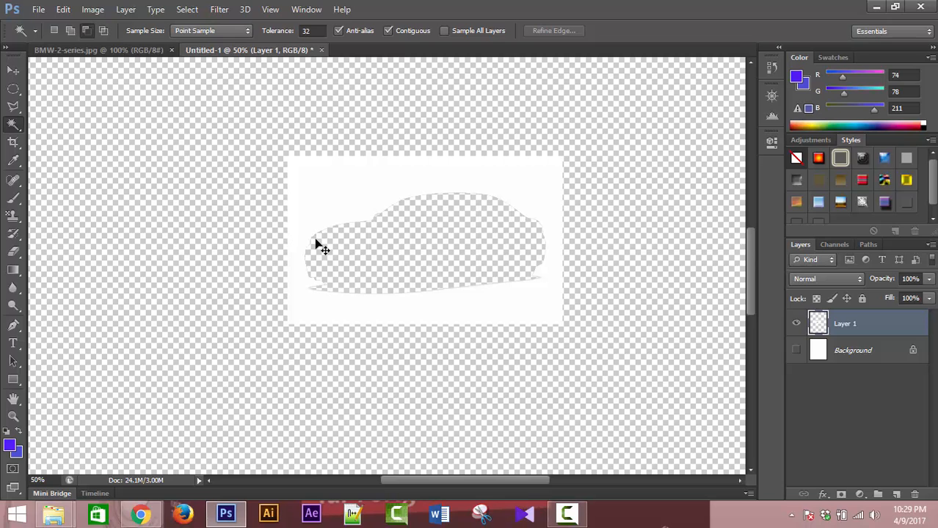
key(ctrl+z)
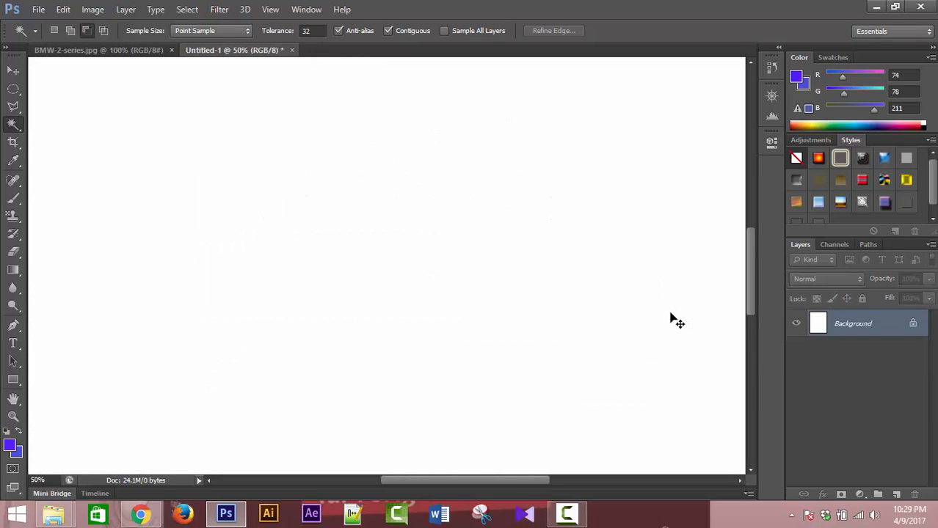
- Set the Magic Wand to New Selection mode and reselect the white background from scratch in BMW-2-series.jpg
click(107, 54)
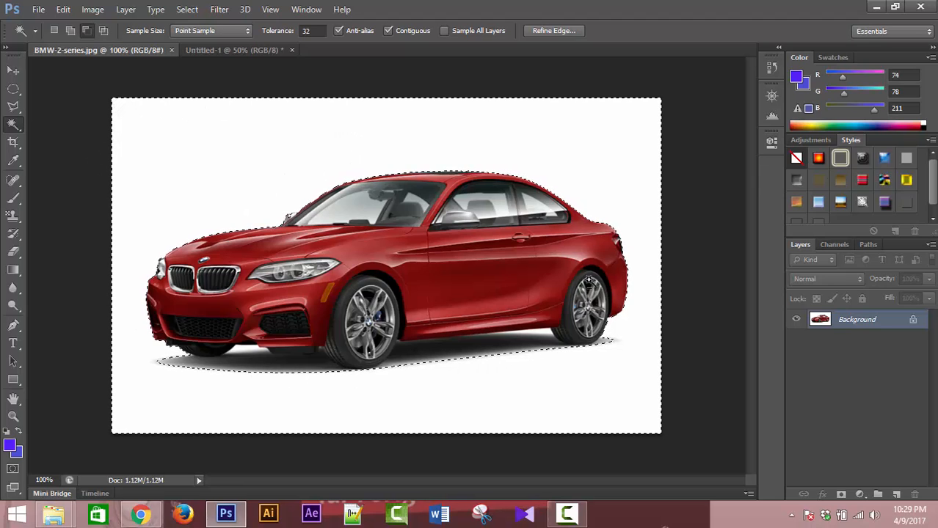
click(55, 30)
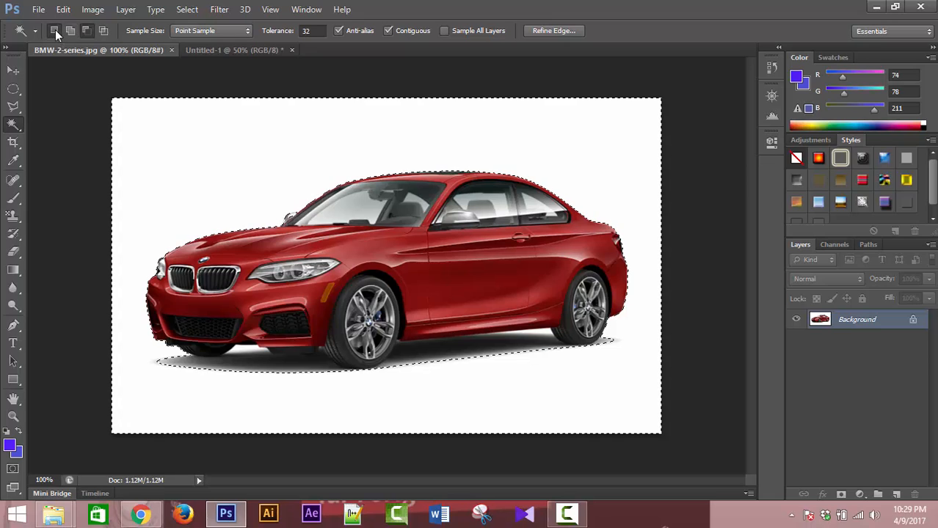
key(ctrl+d)
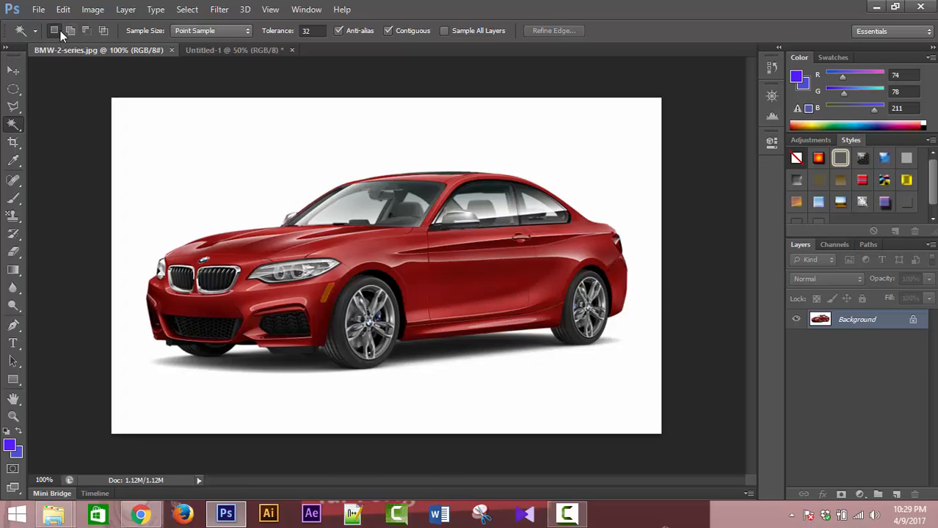
click(161, 172)
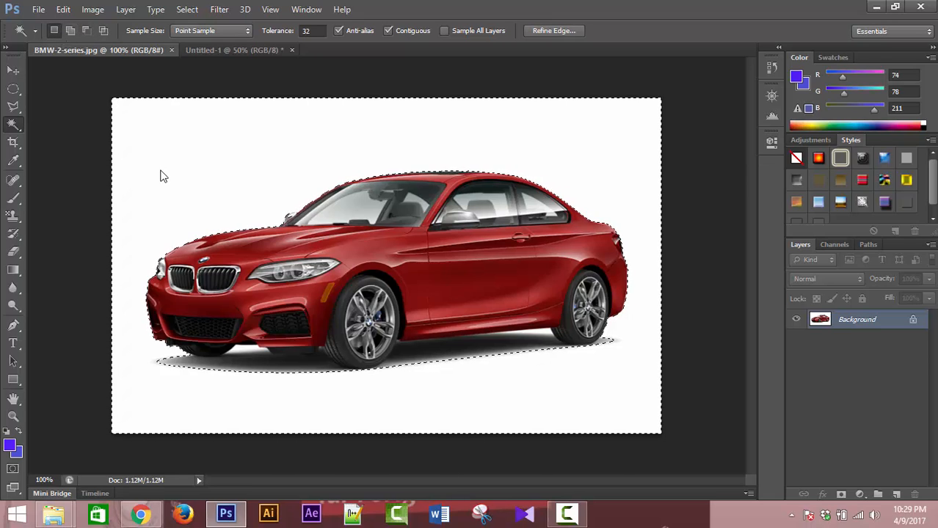
- Try subtracting the white background from the current selection with the Magic Wand in Subtract from Selection mode
click(71, 31)
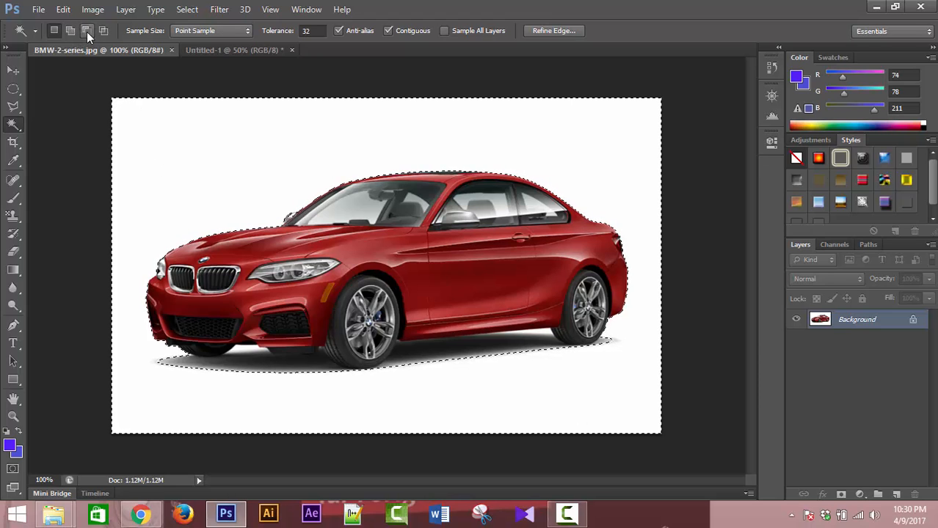
click(86, 31)
click(168, 150)
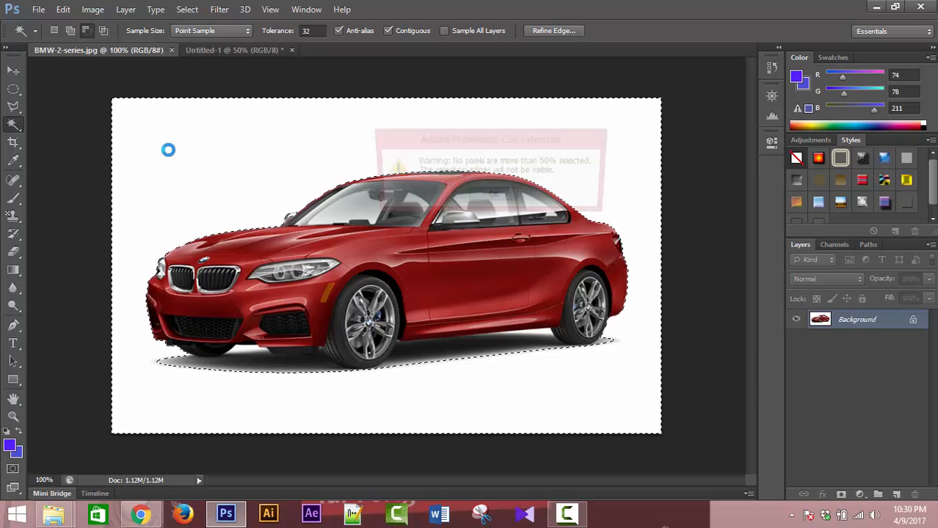
click(492, 199)
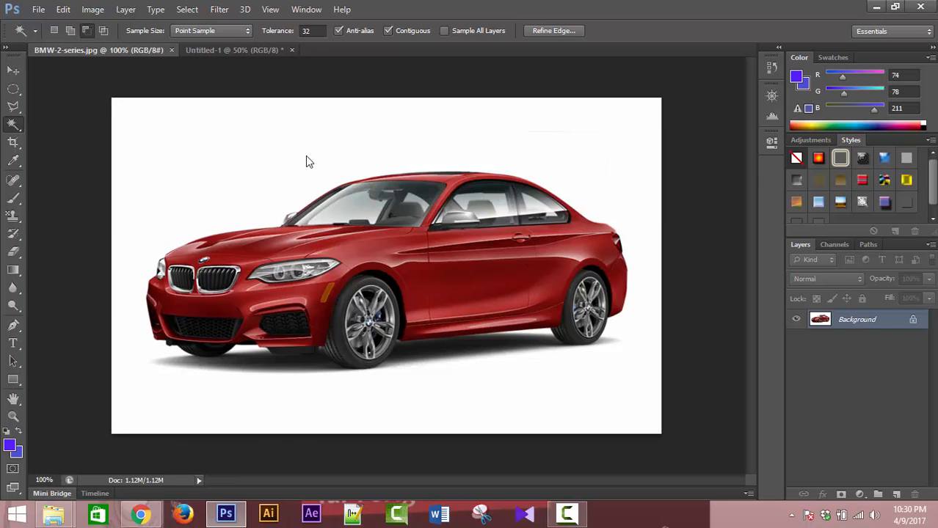
click(307, 162)
click(490, 195)
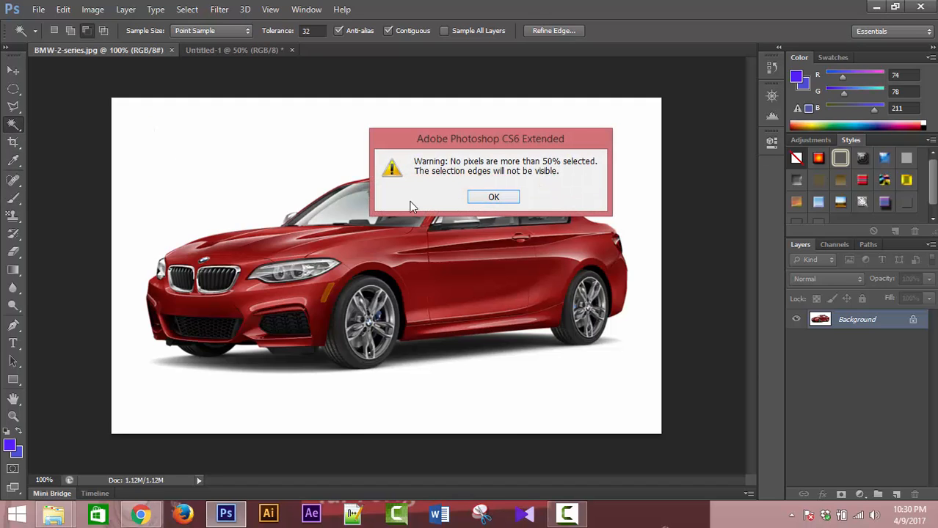
click(514, 198)
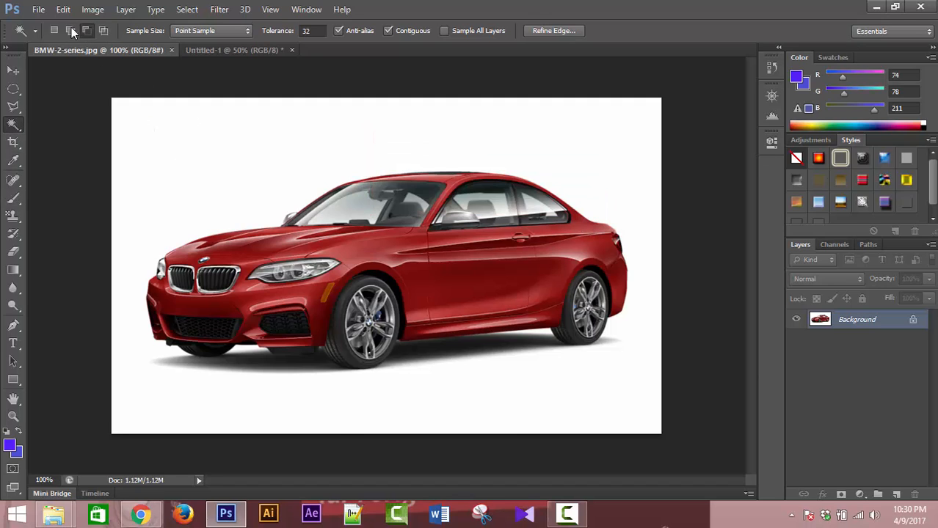
- Select the white background in BMW-2-series.jpg, invert the selection to the car, and paste the copied car into Untitled-1
click(144, 142)
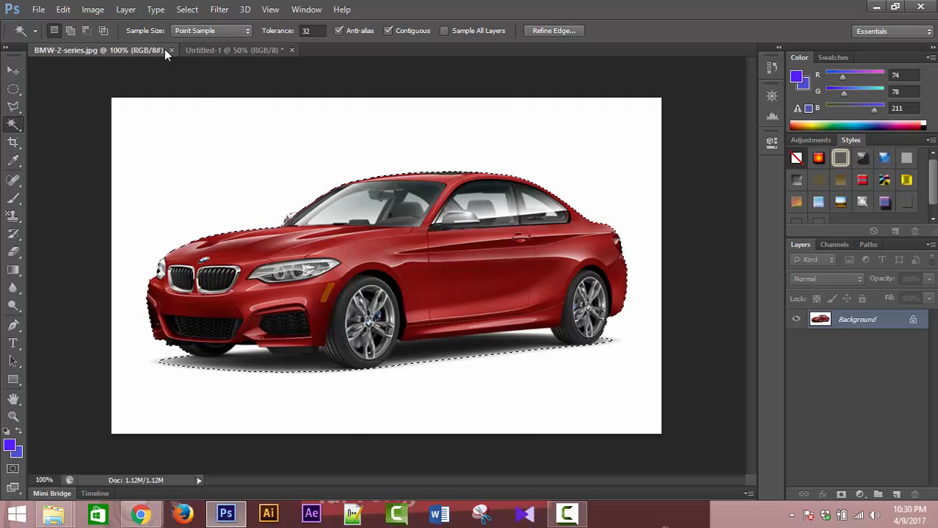
click(216, 50)
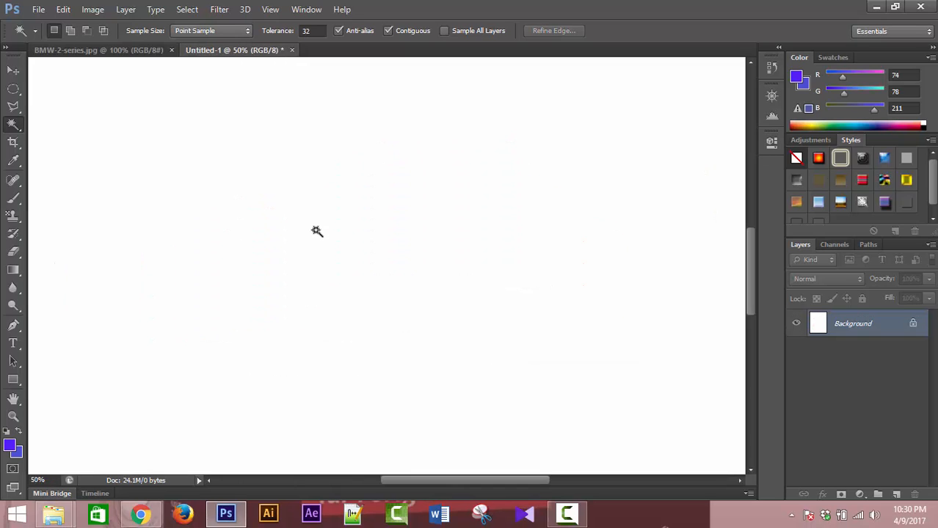
key(ctrl+v)
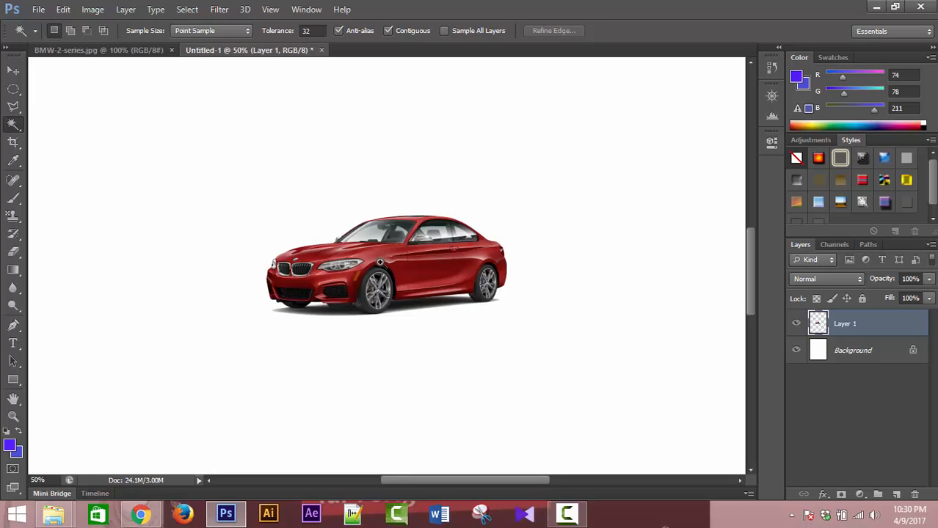
- Convert the Background of Untitled-1 into a regular layer named Layer 0, keeping Normal mode and 100% opacity
scroll(379, 262, up, 3)
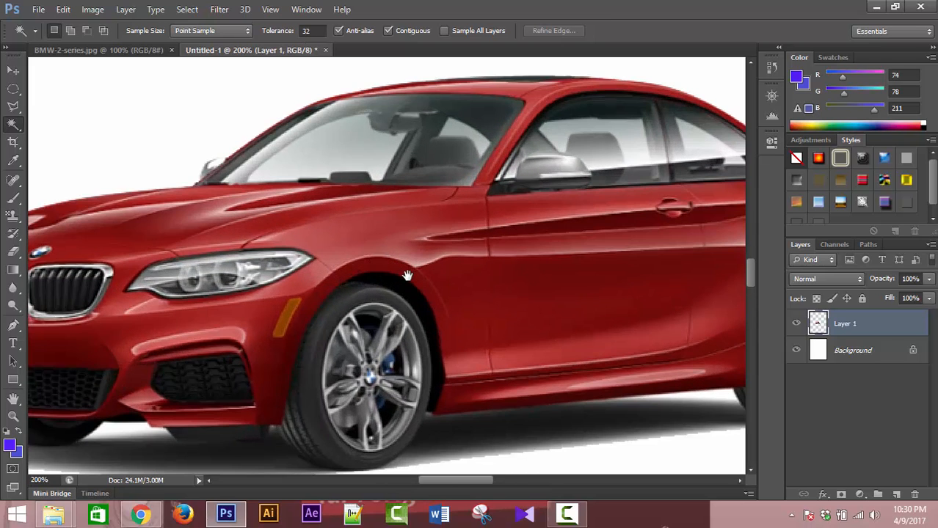
scroll(408, 276, down, 2)
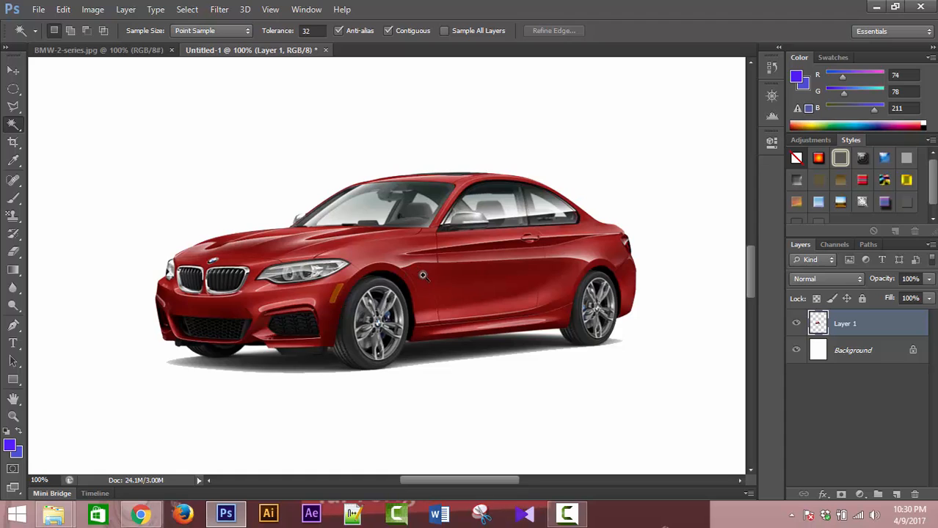
scroll(422, 276, up, 1)
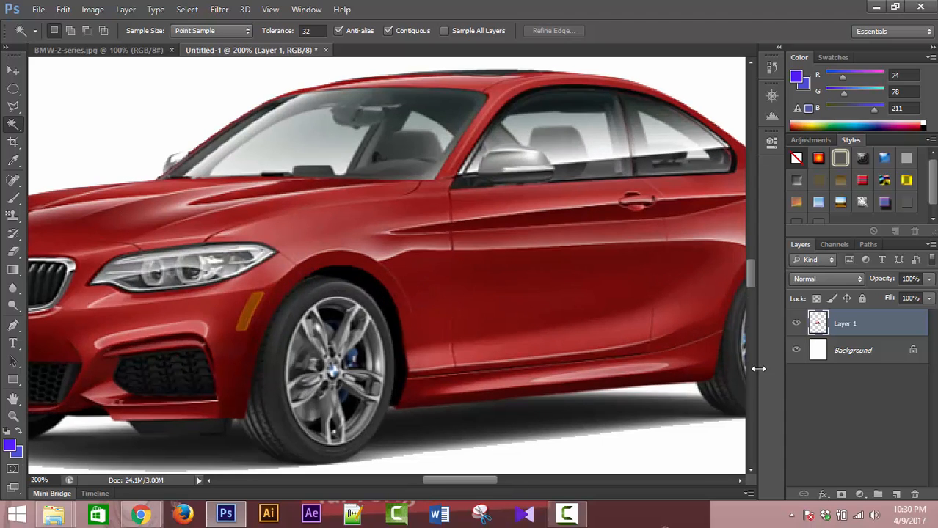
click(822, 352)
double_click(863, 356)
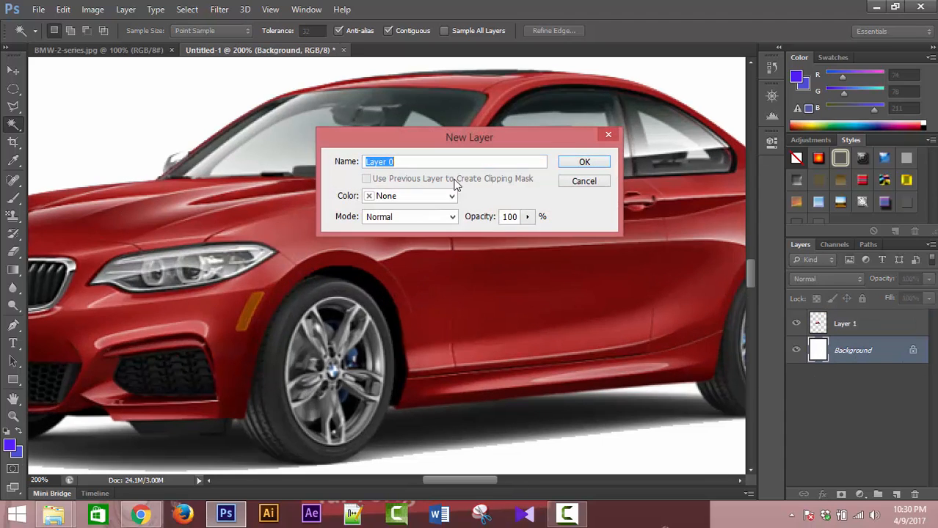
click(580, 164)
- Reselect the white background in BMW-2-series.jpg and invert the selection so it covers the car
click(87, 50)
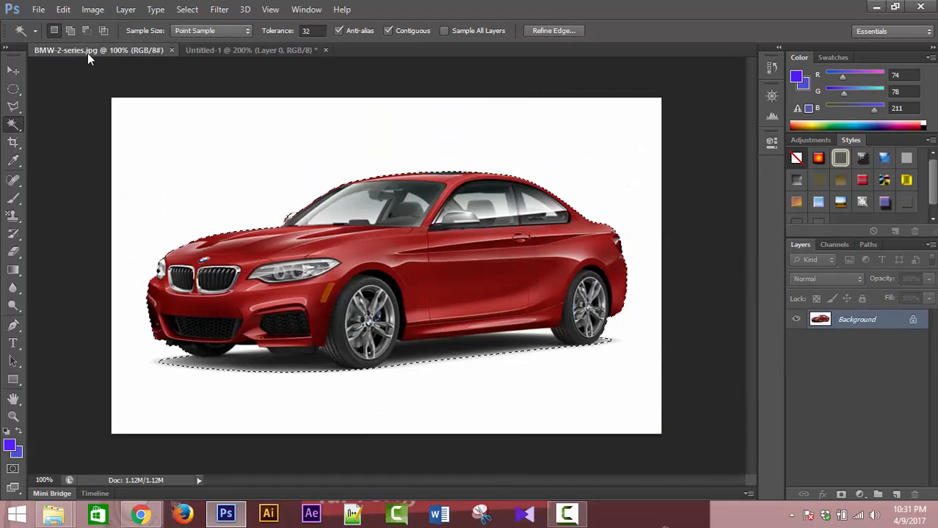
click(114, 262)
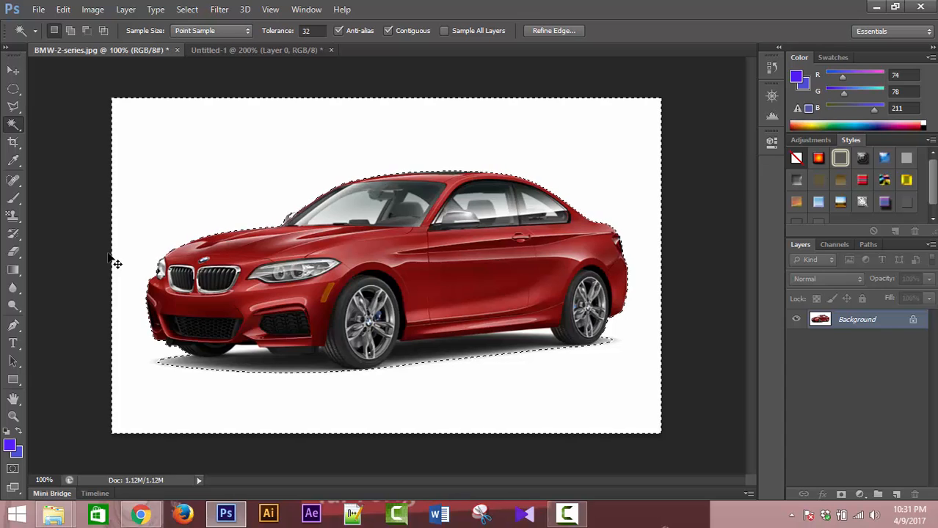
click(186, 10)
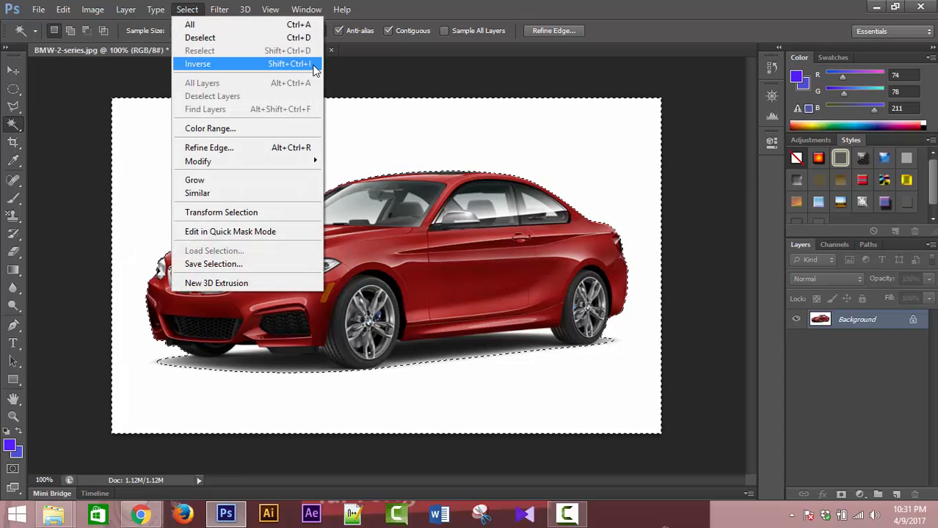
click(213, 64)
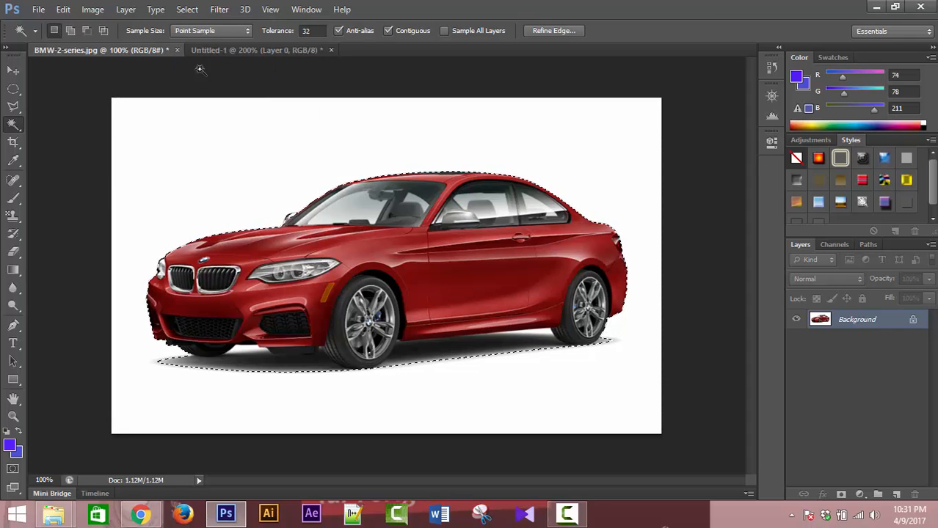
- Fill Layer 0 of Untitled-1 with the blue-violet foreground color behind the car
click(229, 52)
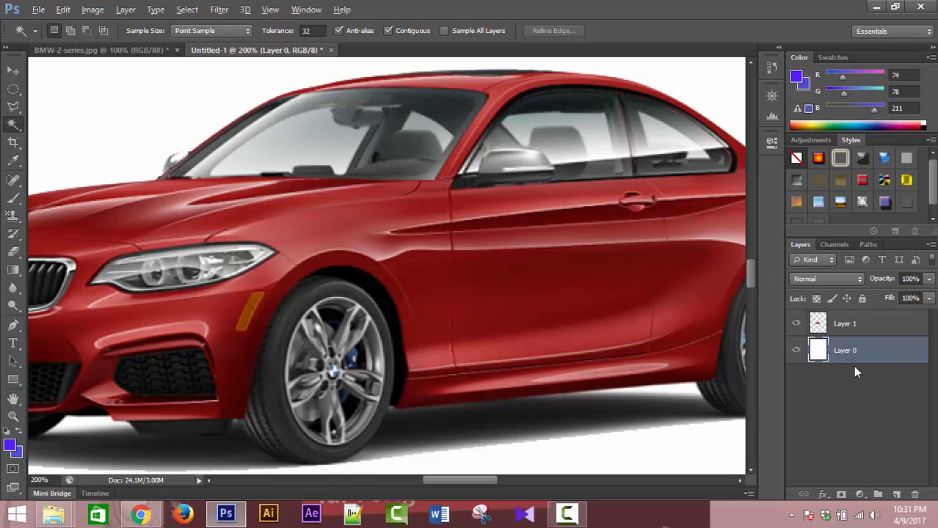
key(alt+BackSpace)
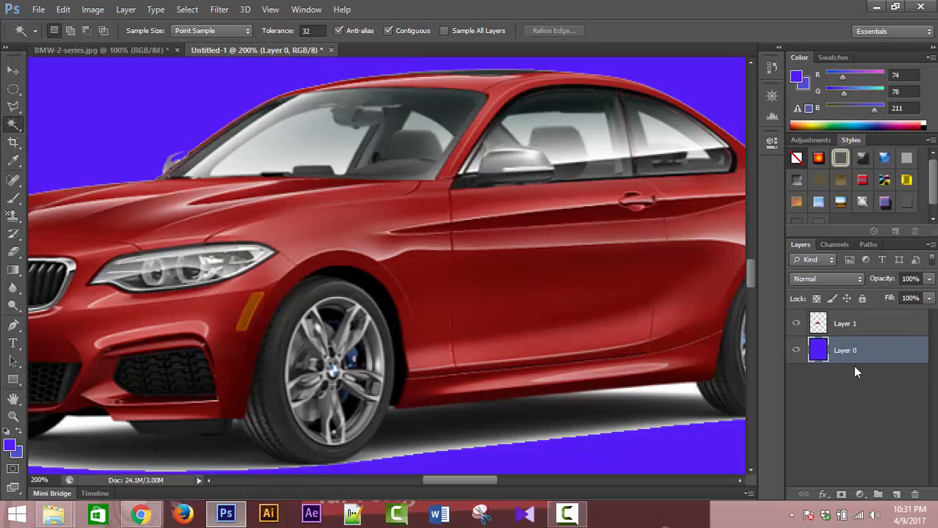
key(ctrl+minus)
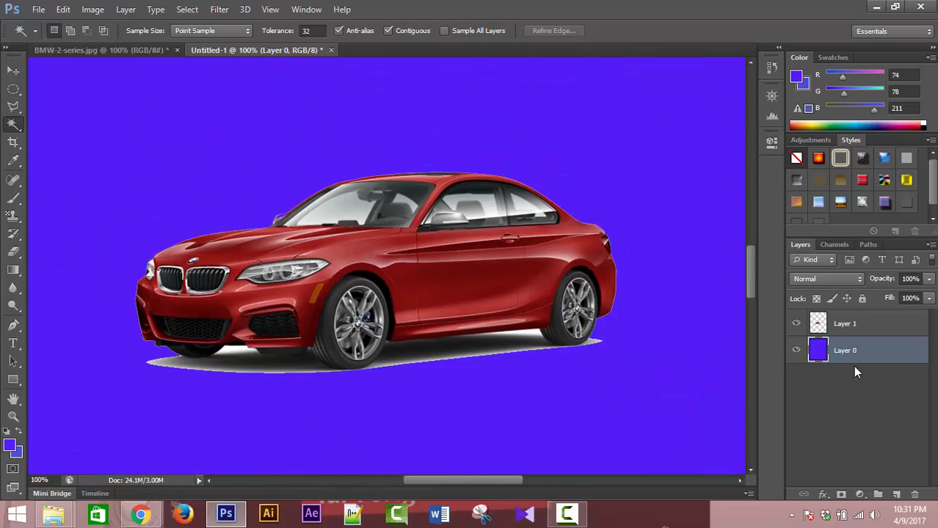
- Examine the cut-out edges around the car's wheels and ground shadow against the blue-violet fill
ctrl+click(381, 376)
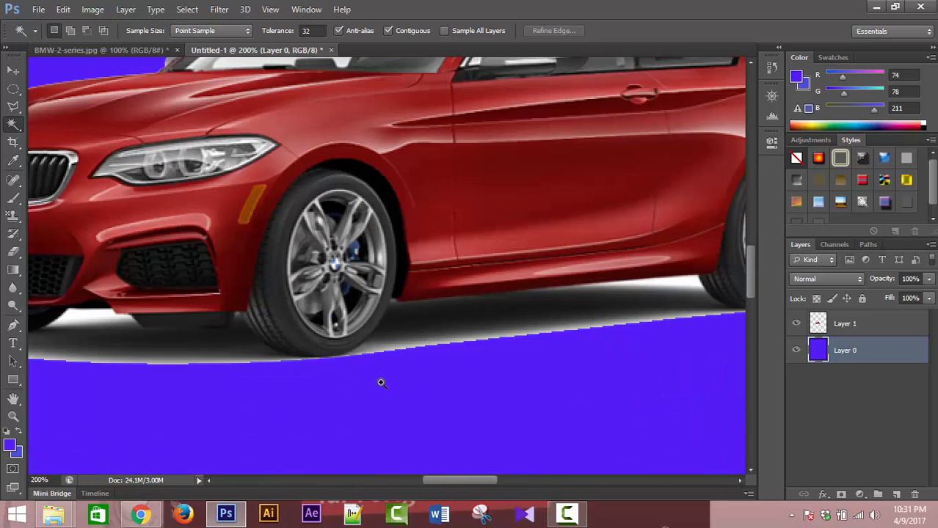
drag(396, 377, 590, 228)
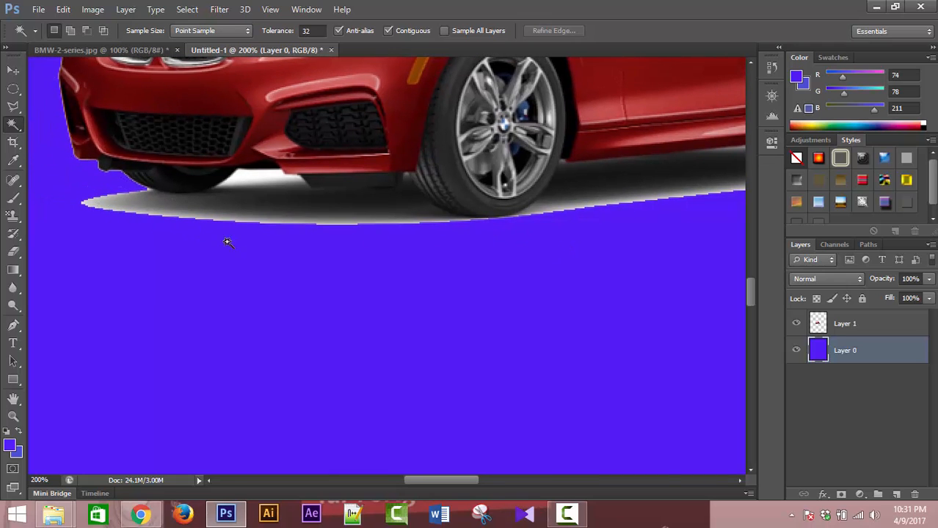
drag(315, 257, 124, 262)
drag(403, 277, 306, 311)
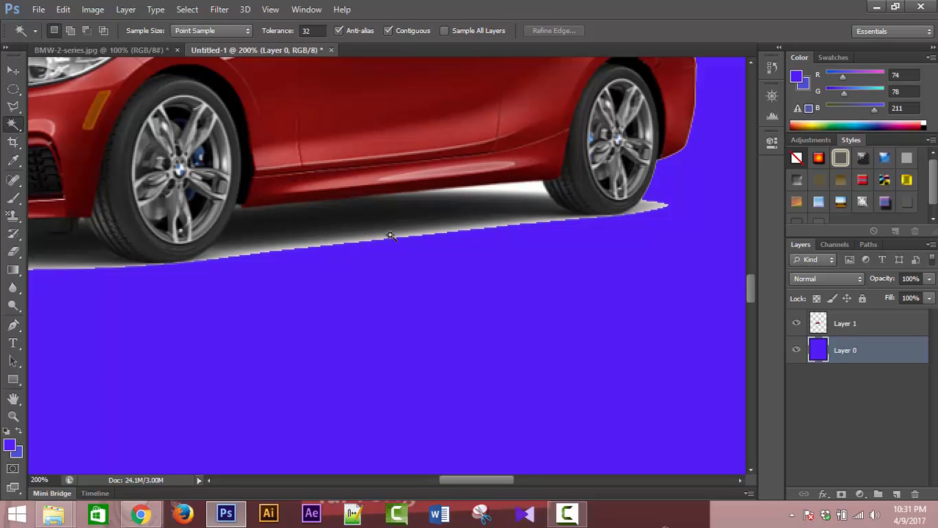
key(ctrl+plus)
key(ctrl+minus)
key(ctrl+minus)
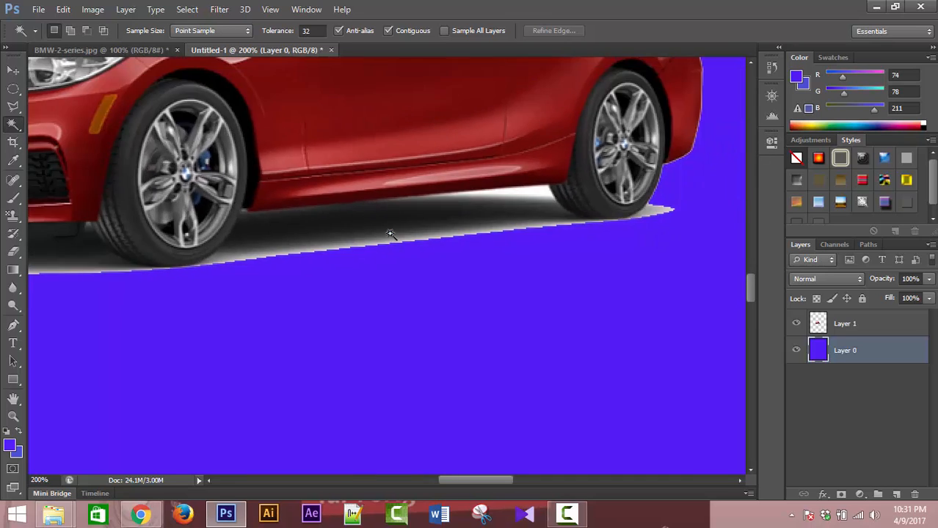
key(ctrl+minus)
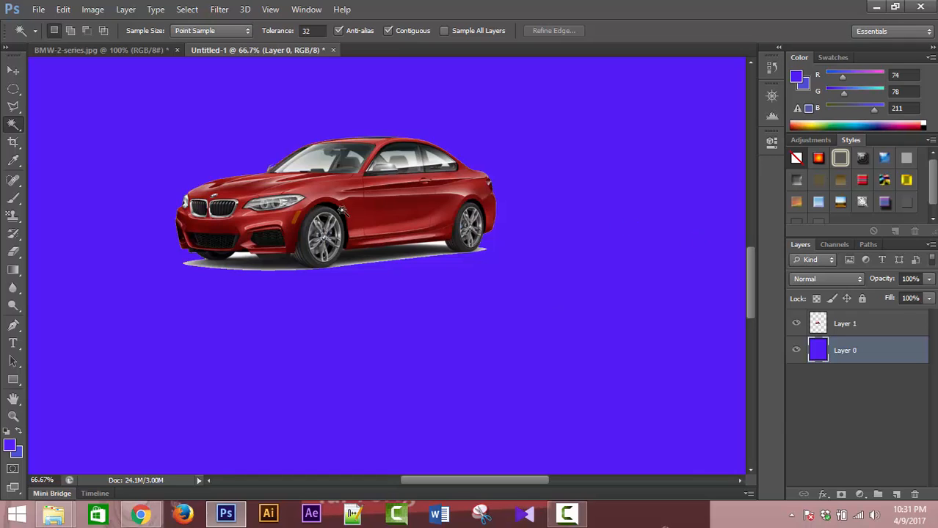
- Set the foreground color to red #f41c35 and fill Layer 0 with it behind the car
click(915, 119)
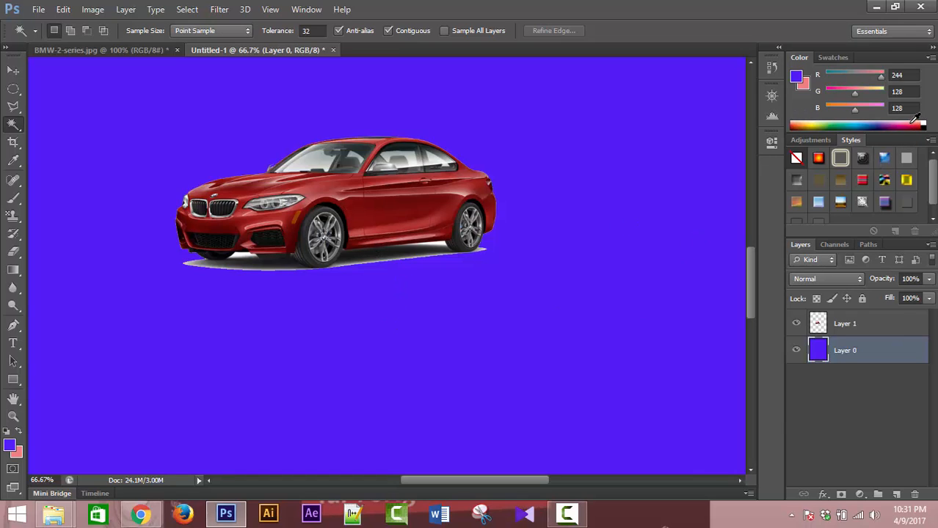
click(8, 447)
click(479, 128)
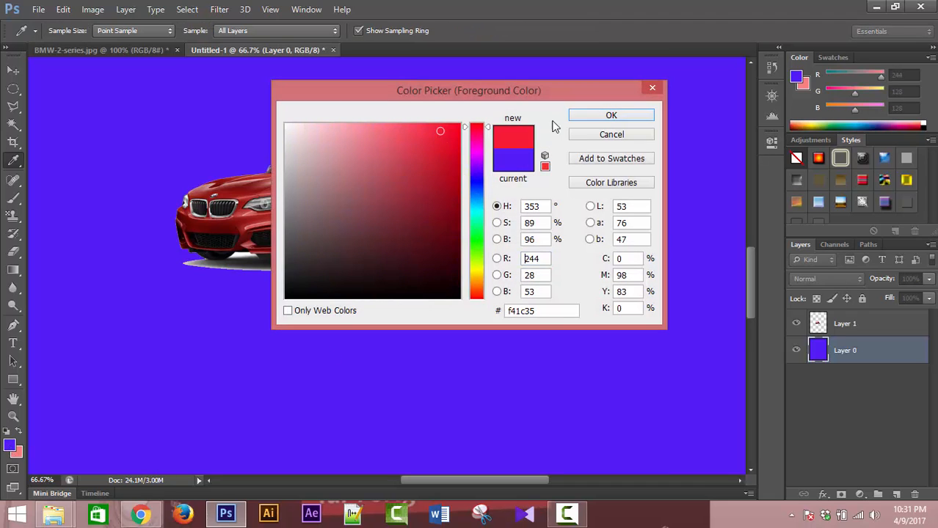
click(611, 115)
key(w)
key(alt+BackSpace)
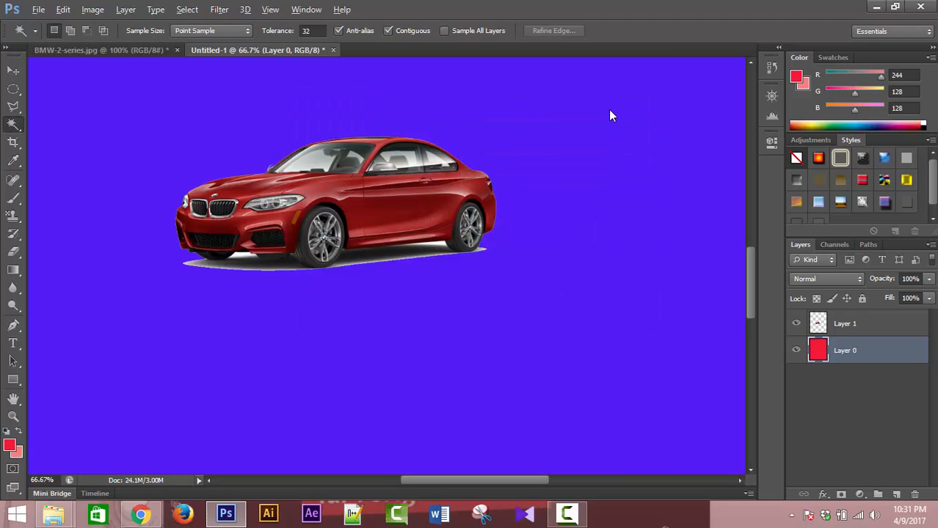
ctrl+click(324, 304)
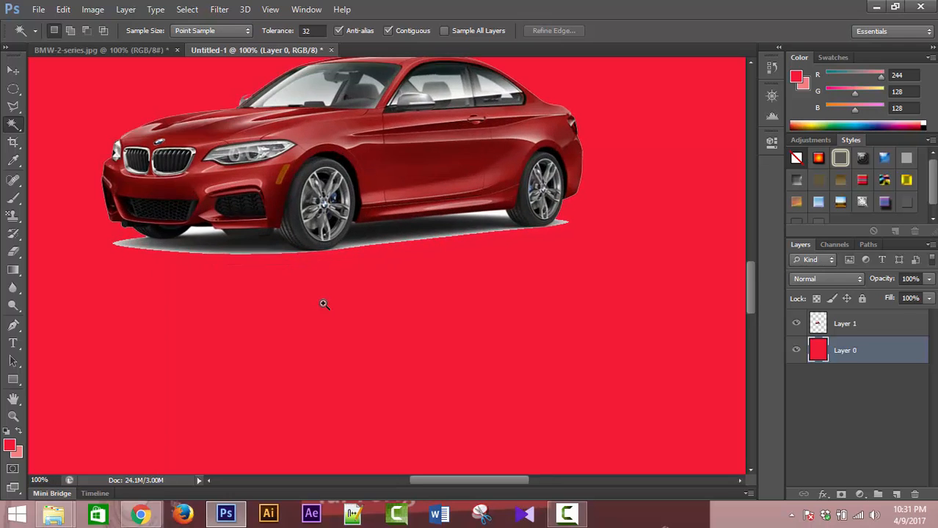
ctrl+click(170, 270)
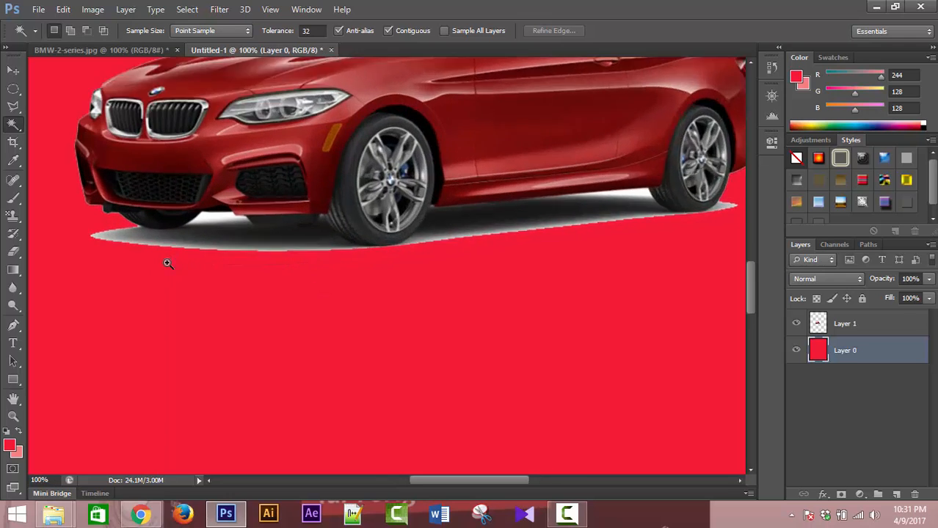
- In BMW-2-series.jpg, extend the white-background selection into the soft ground shadow between the wheels
click(129, 50)
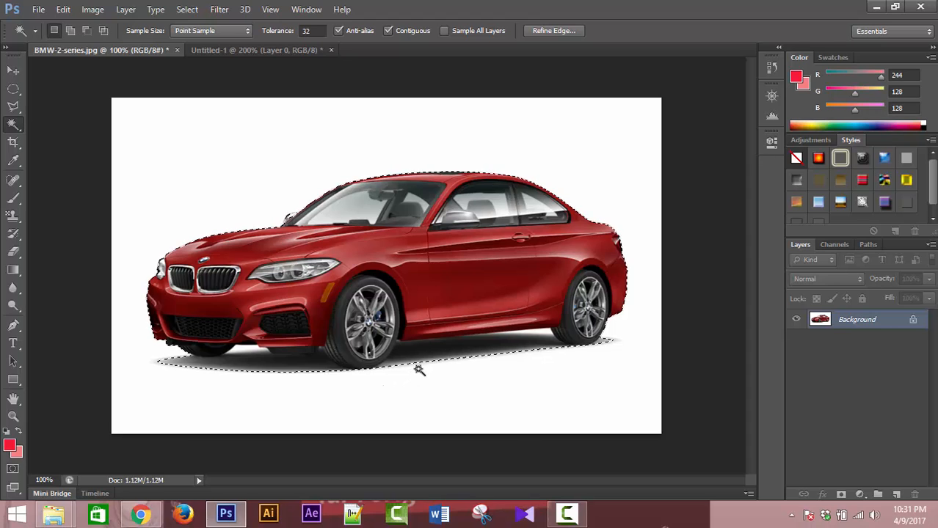
key(shift)
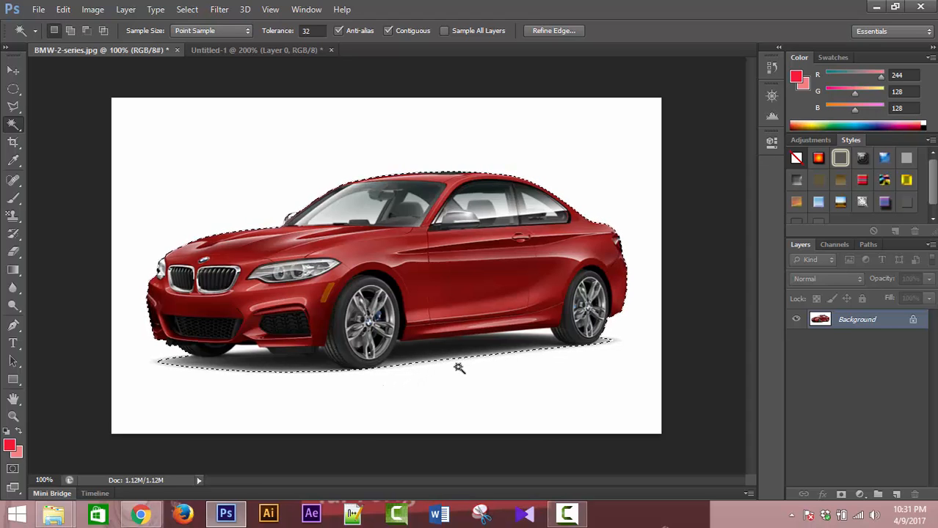
click(459, 367)
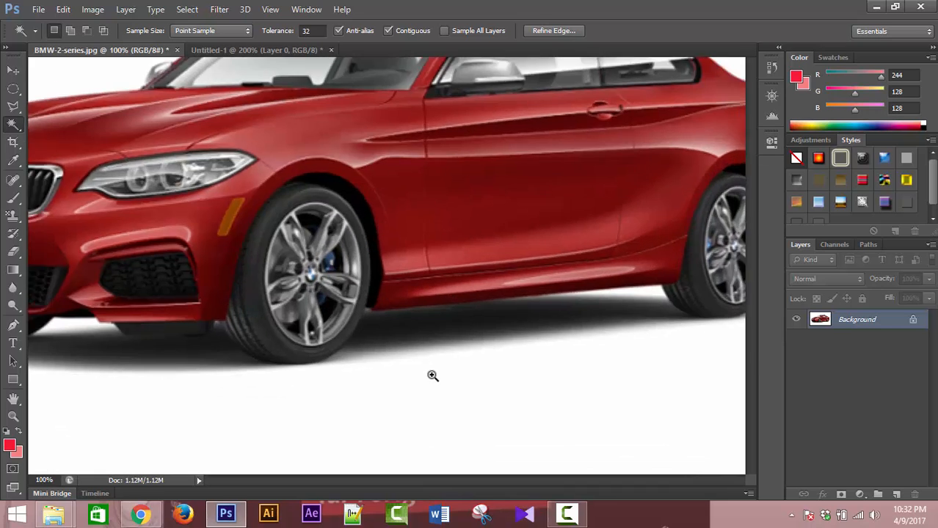
click(433, 375)
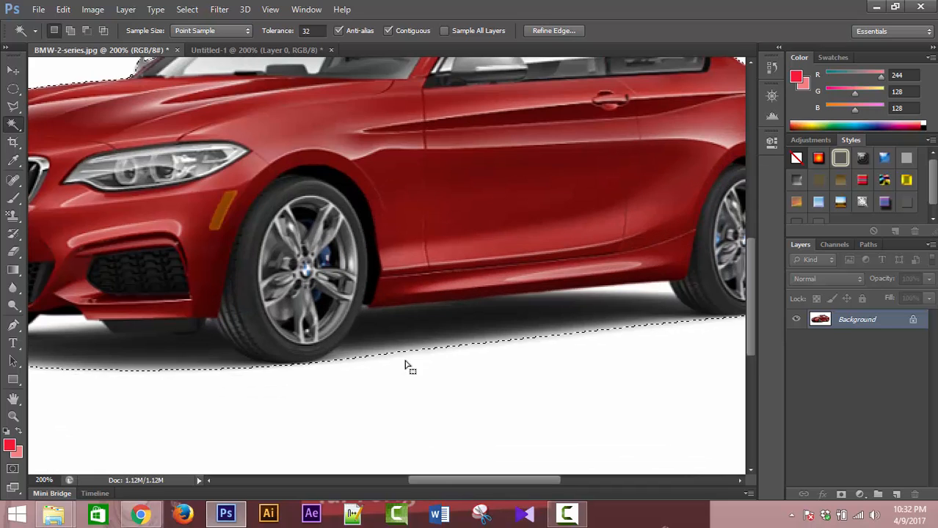
key(shift)
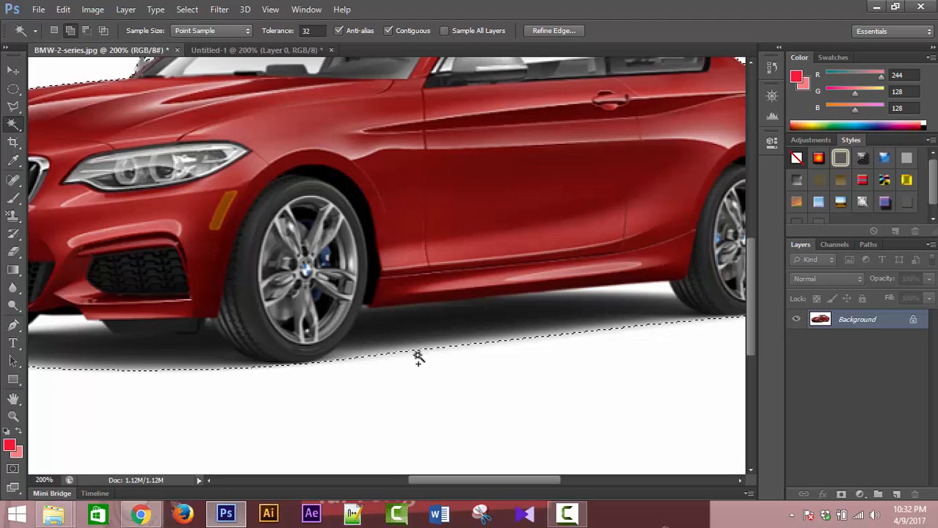
shift+click(505, 338)
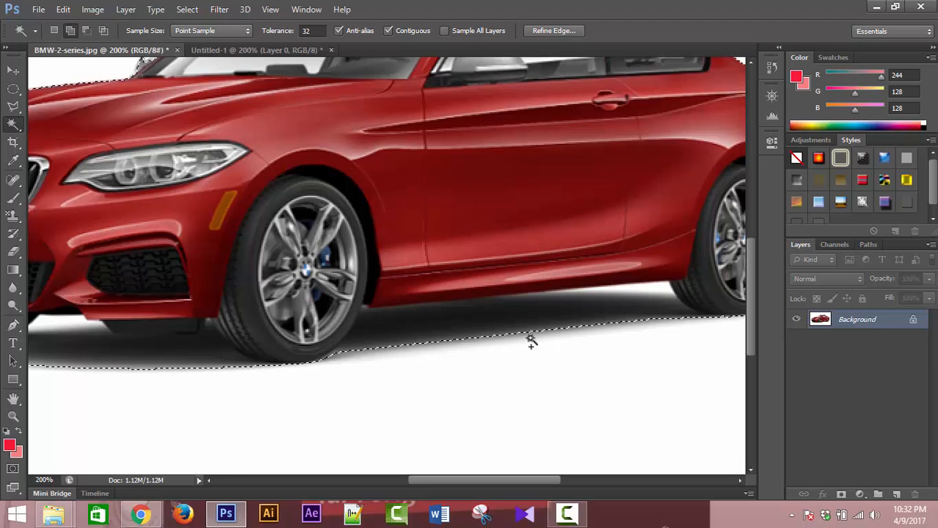
drag(628, 350, 314, 398)
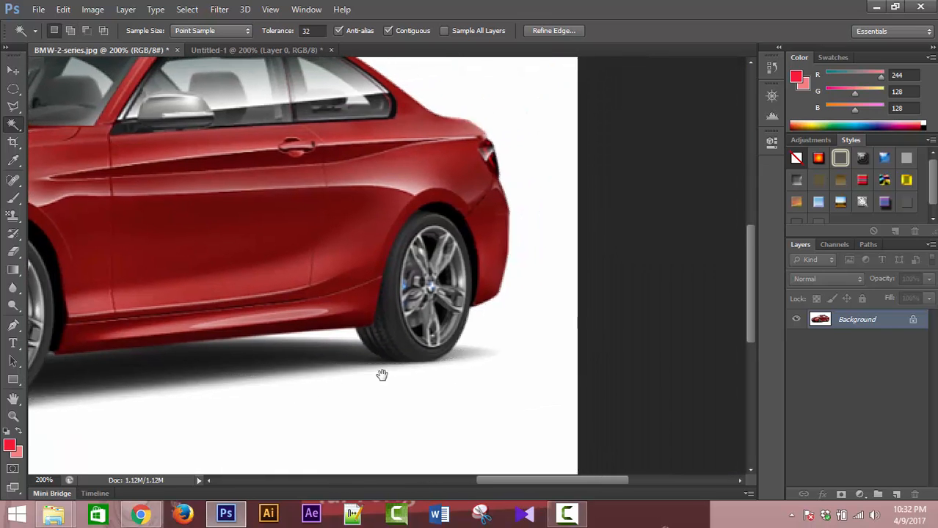
drag(328, 359, 519, 264)
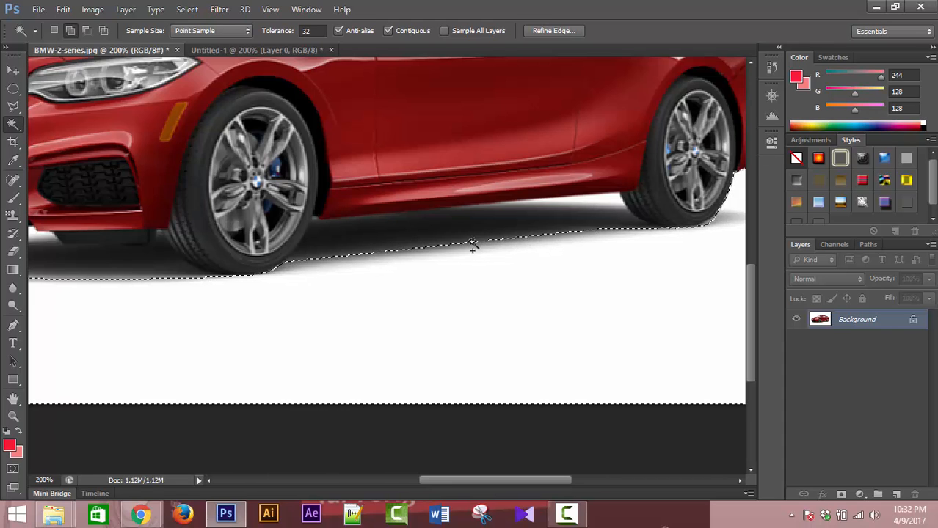
- Add the faint shadow edge beneath the front wheel and front bumper to the background selection
drag(262, 289, 516, 267)
click(420, 265)
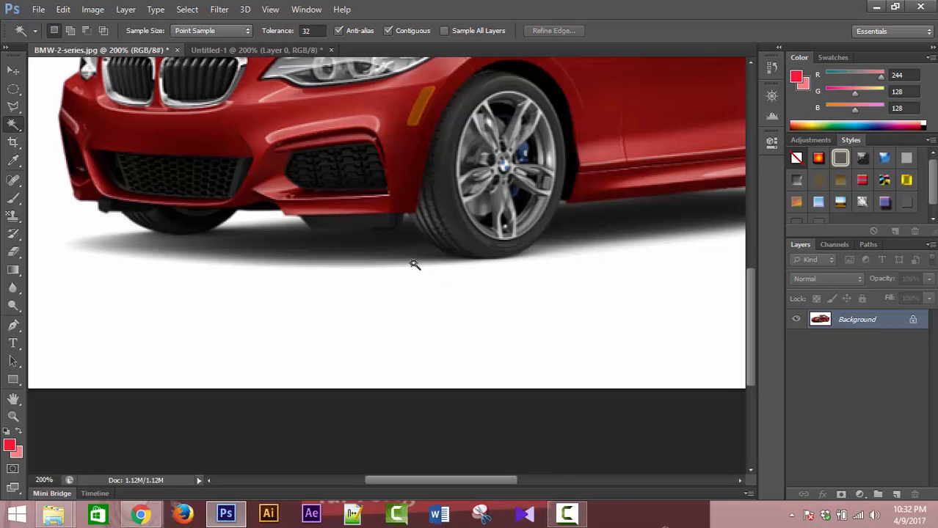
click(413, 264)
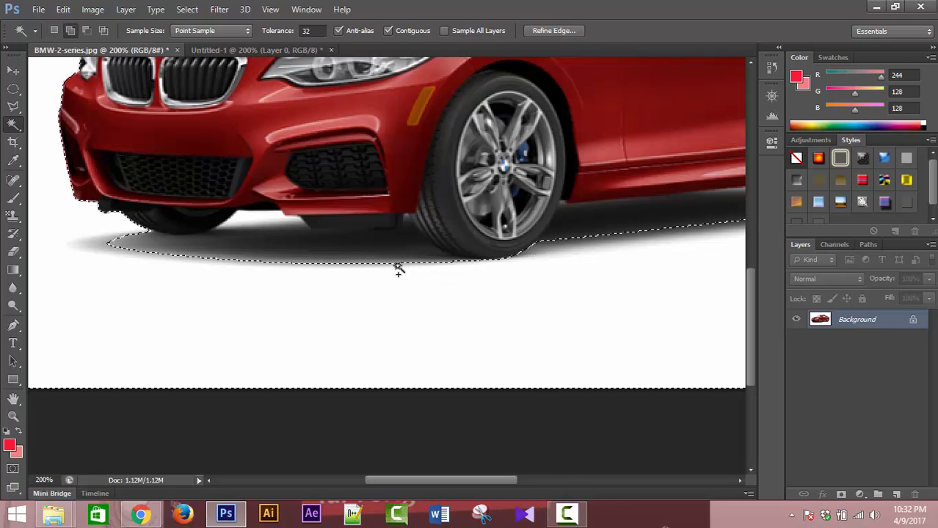
click(371, 266)
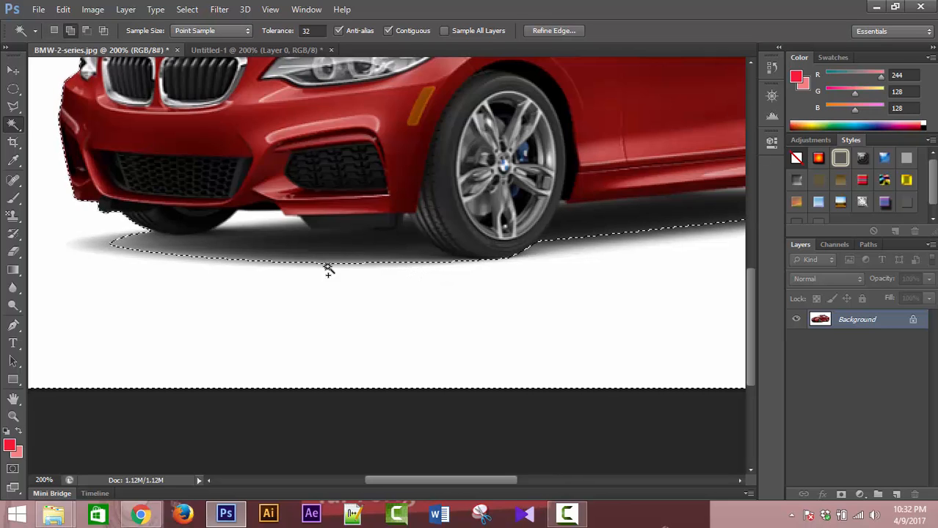
click(240, 261)
shift+click(131, 255)
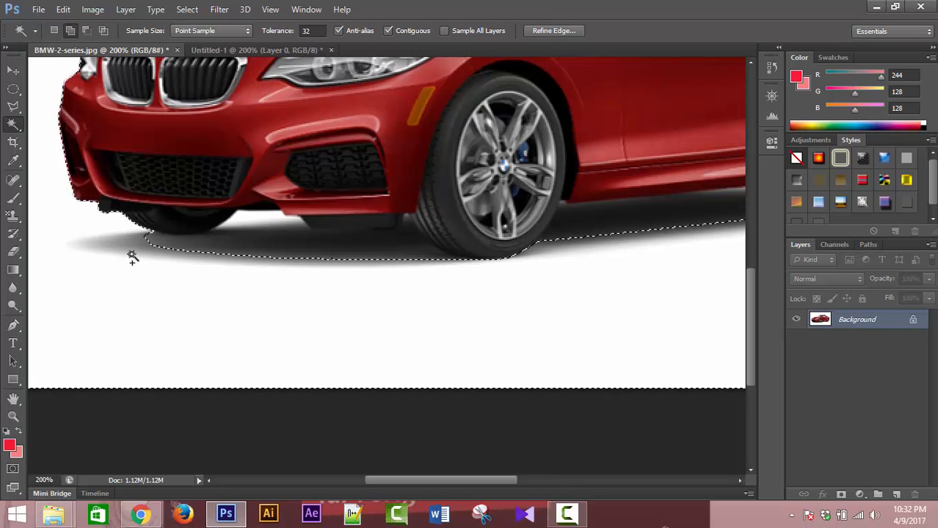
click(132, 255)
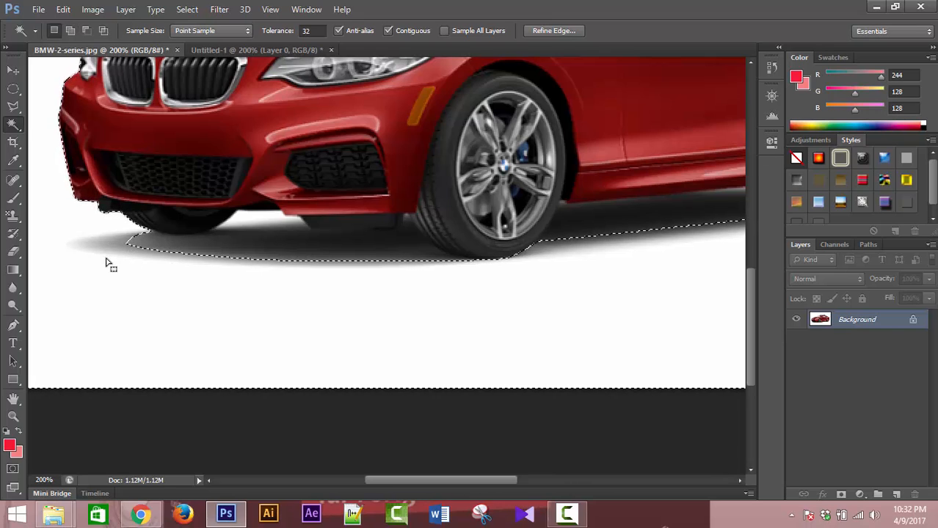
- Invert the selection so it covers the car with its trimmed shadow, and copy it
key(ctrl+minus)
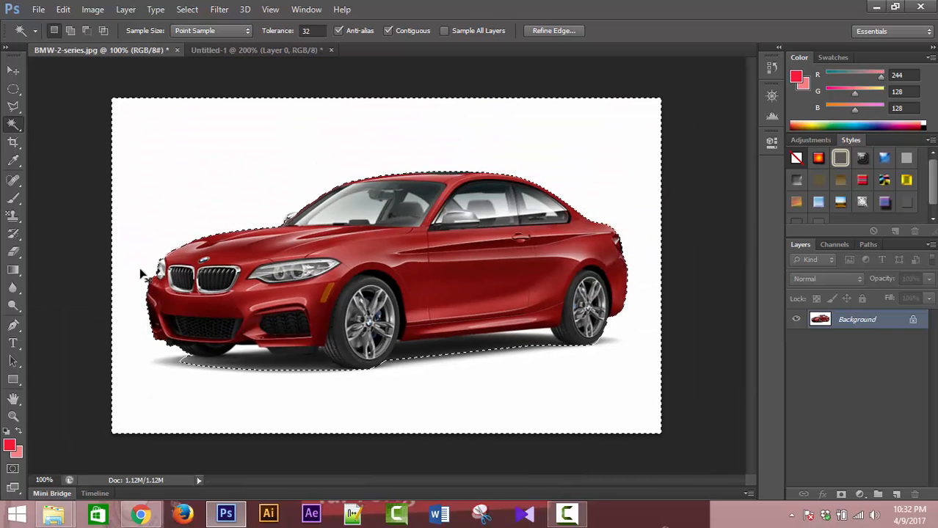
key(ctrl+shift+i)
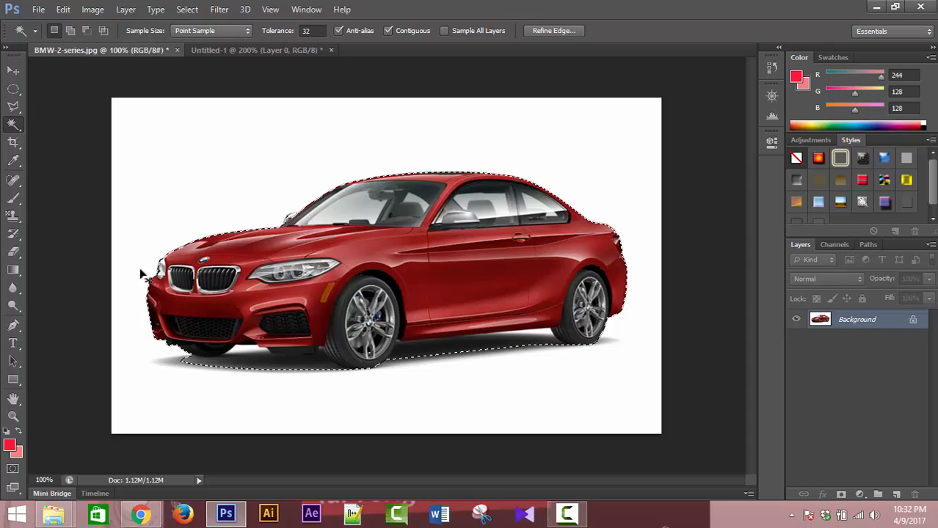
- Replace the old car on Layer 1 of Untitled-1 with the copied car cut-out
click(240, 51)
click(812, 324)
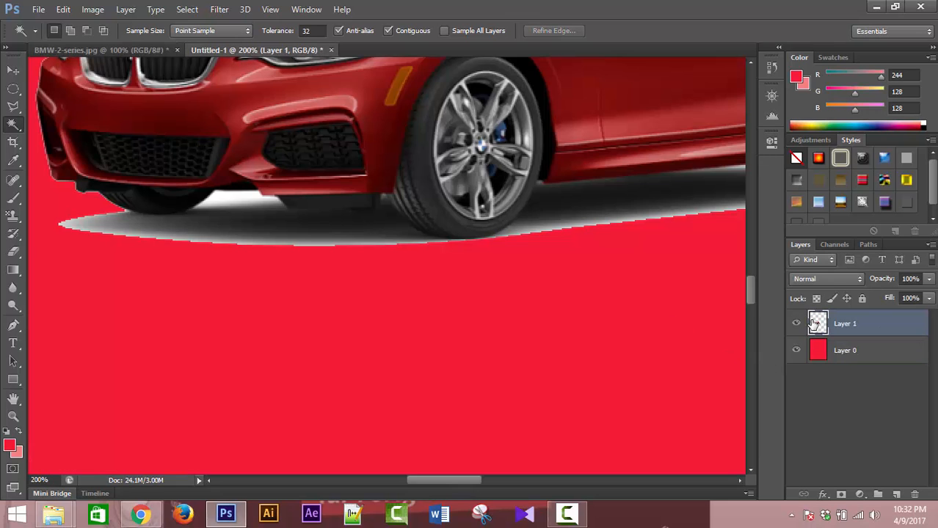
right_click(809, 322)
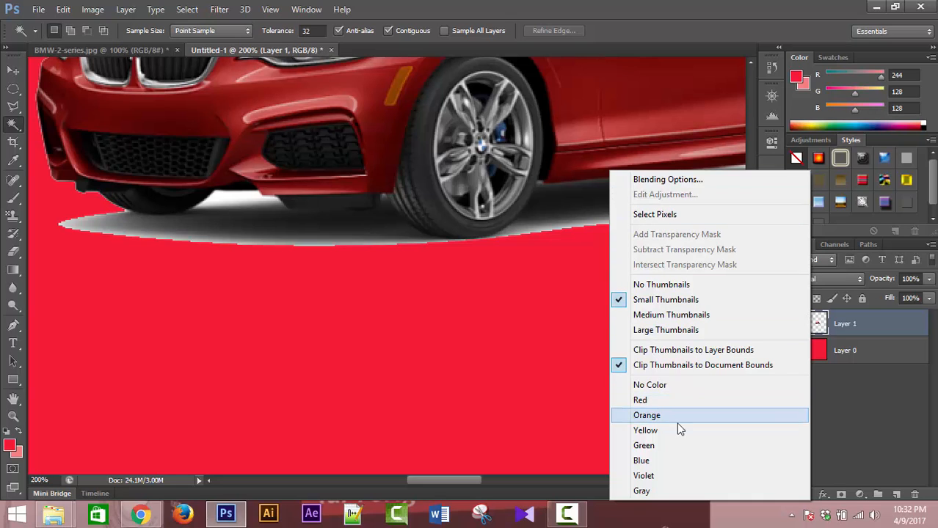
click(857, 330)
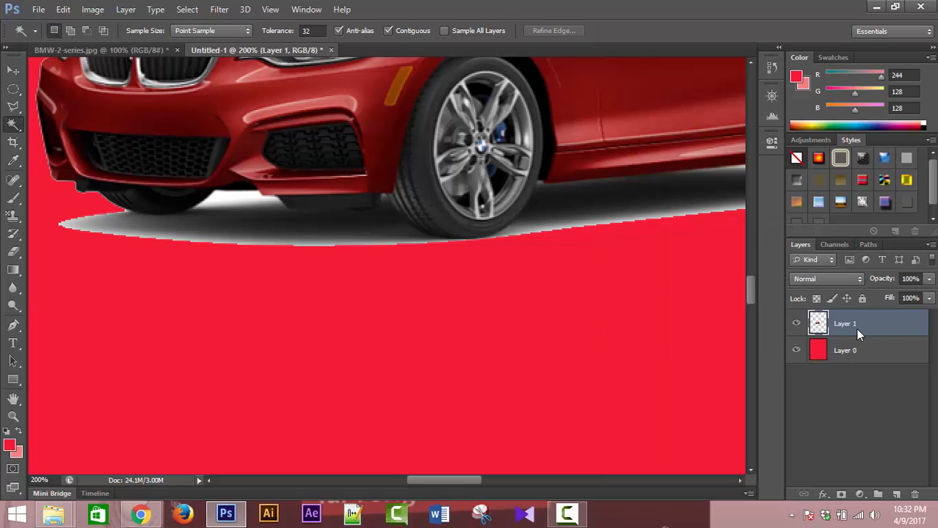
click(915, 496)
click(449, 200)
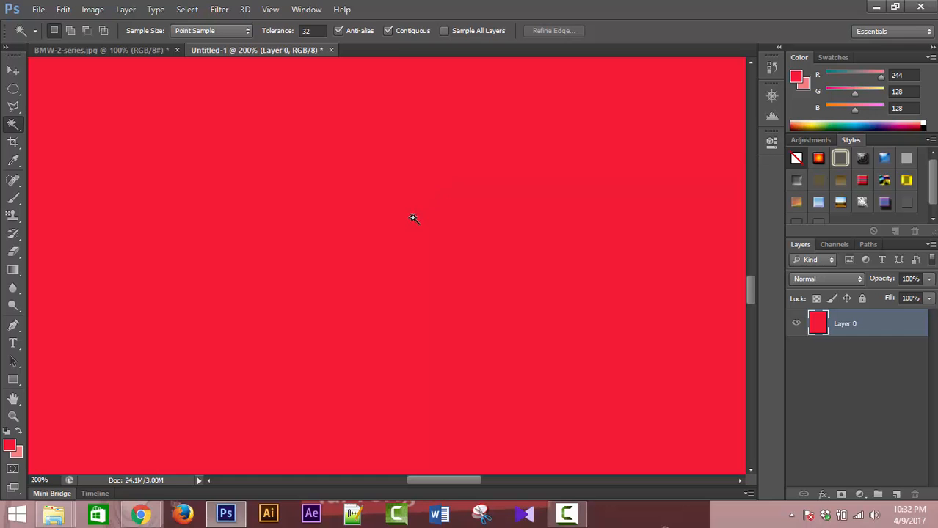
key(ctrl+z)
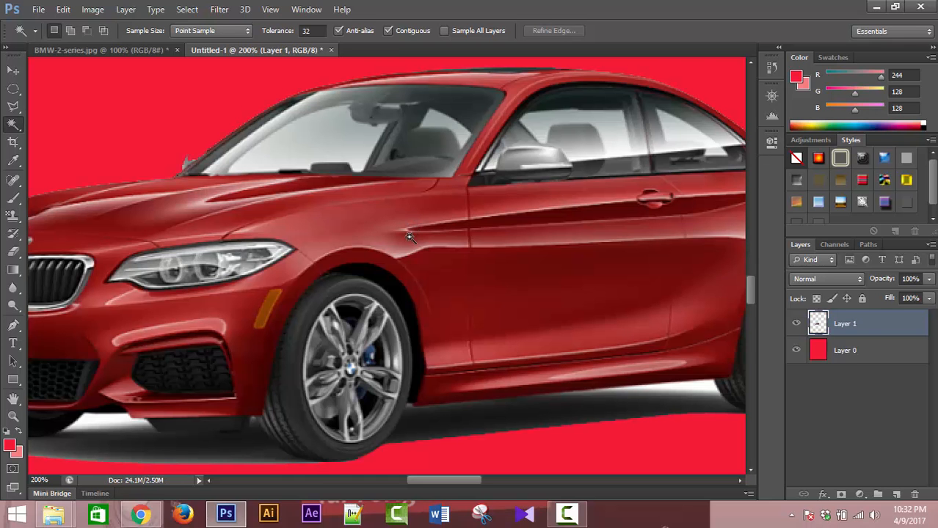
- Examine the new cut-out's shadow edge around the wheels and below the sill against the red fill
scroll(410, 236, up, 1)
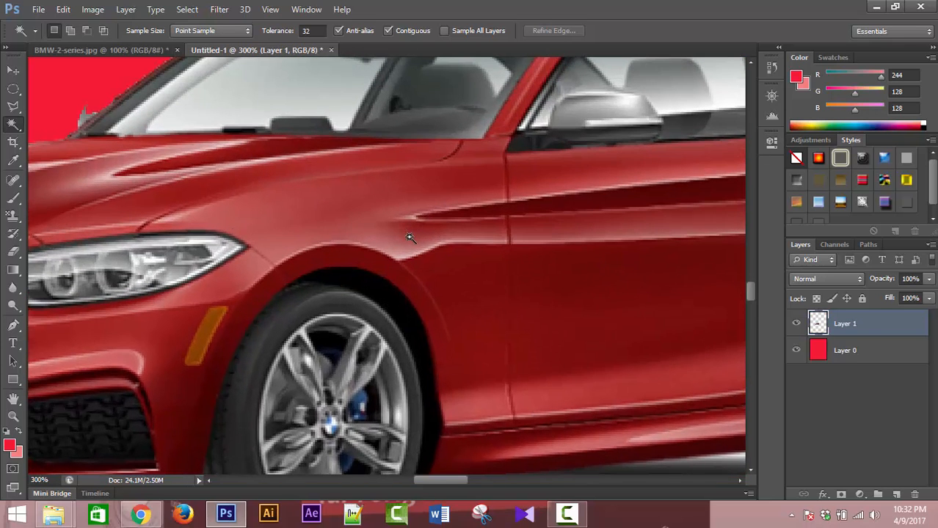
scroll(409, 236, down, 4)
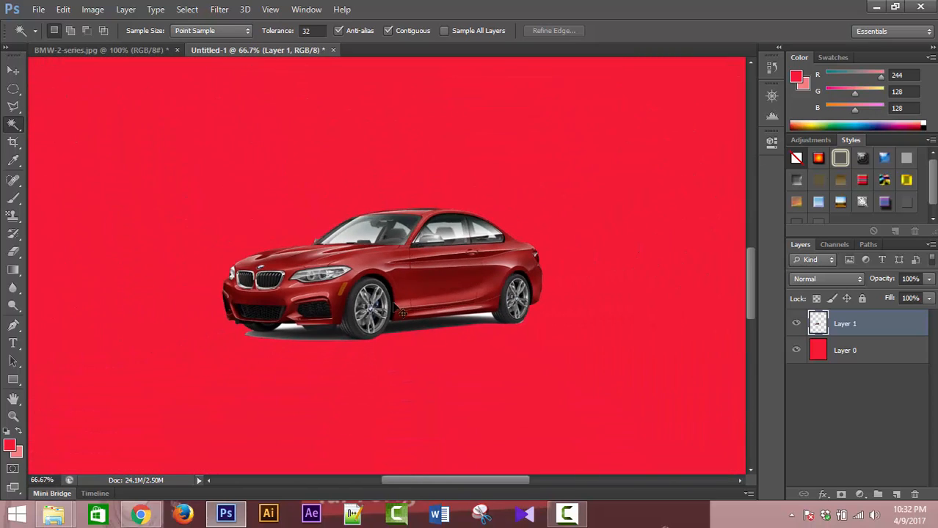
scroll(375, 351, up, 2)
drag(306, 357, 432, 342)
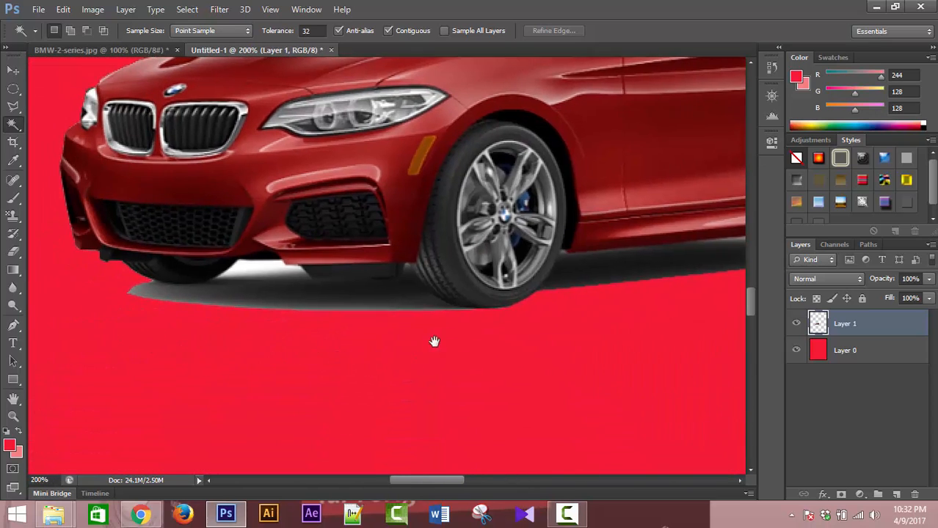
drag(608, 330, 291, 359)
click(426, 320)
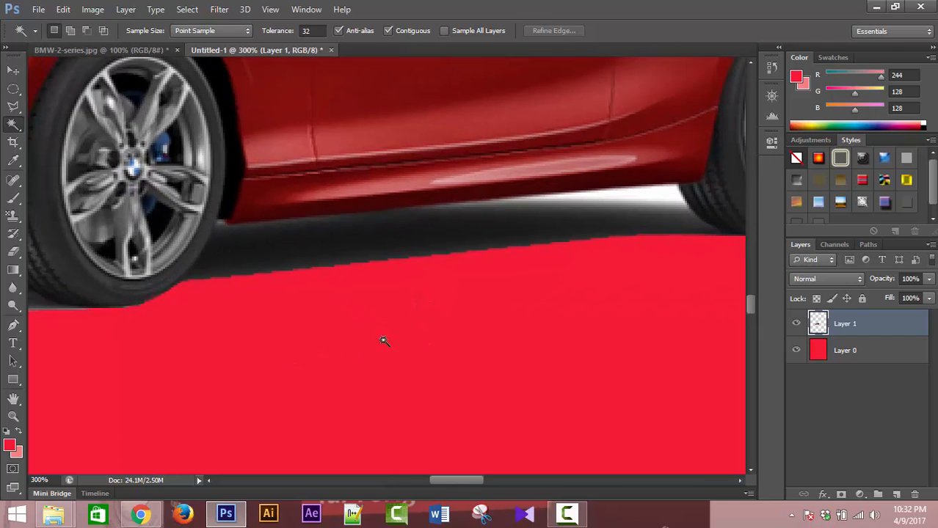
- Invert the selection in BMW-2-series.jpg back to the white background
click(118, 49)
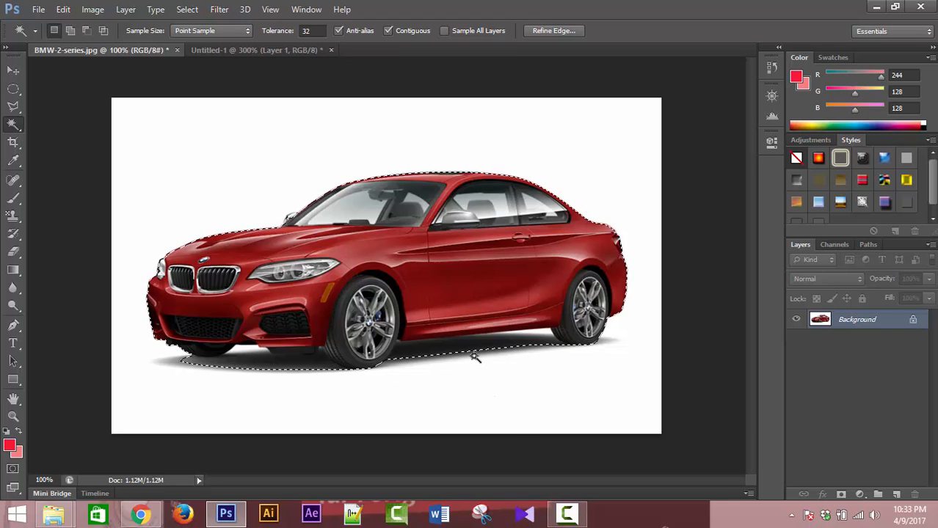
key(shift)
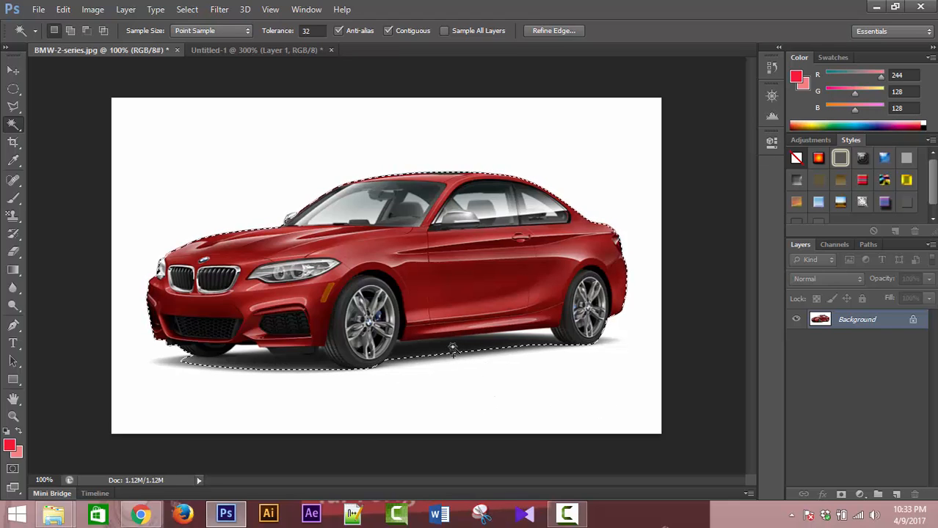
key(ctrl+shift+i)
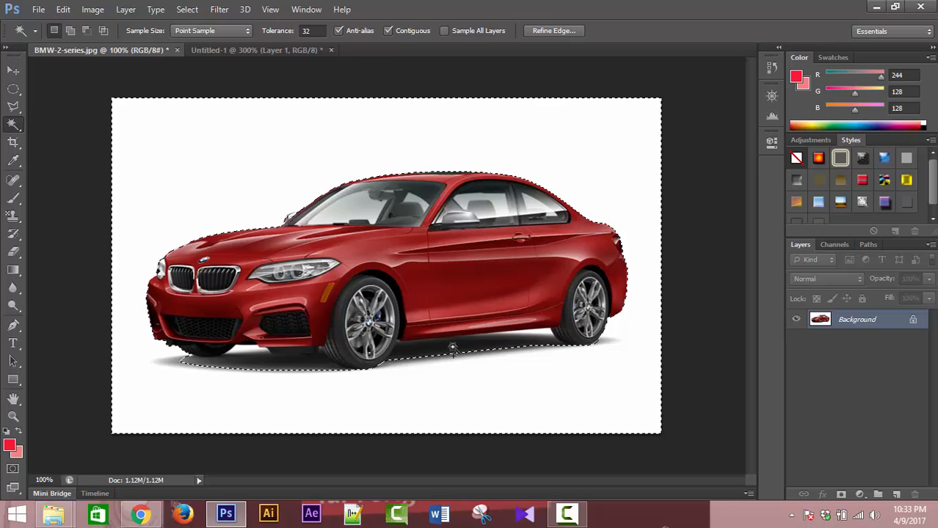
- Adjust the background selection along the shadow between the wheels by subtracting and re-adding its gray fringe with the Magic Wand
scroll(440, 365, up, 2)
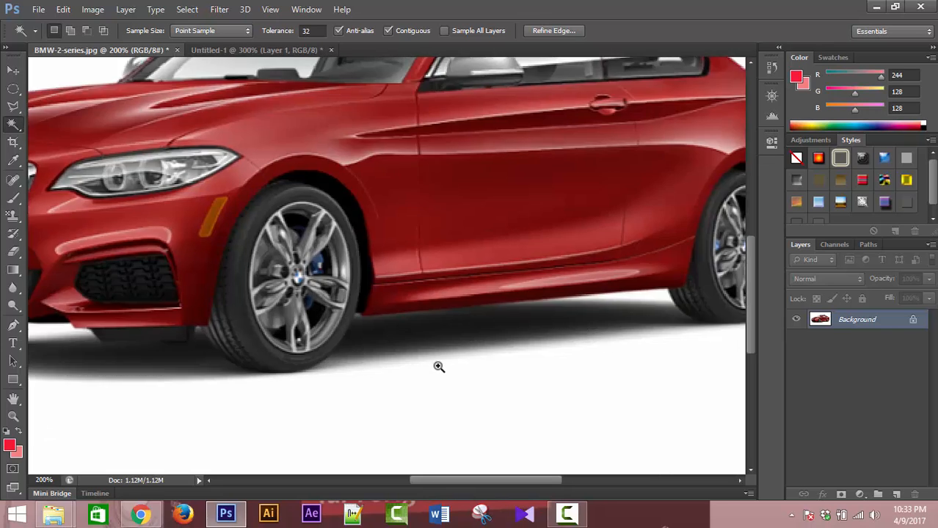
key(alt)
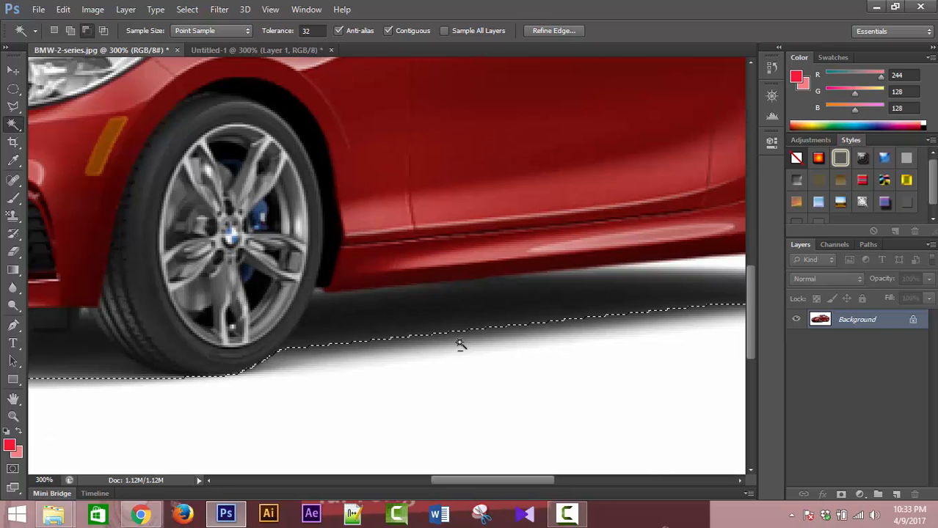
alt+click(460, 344)
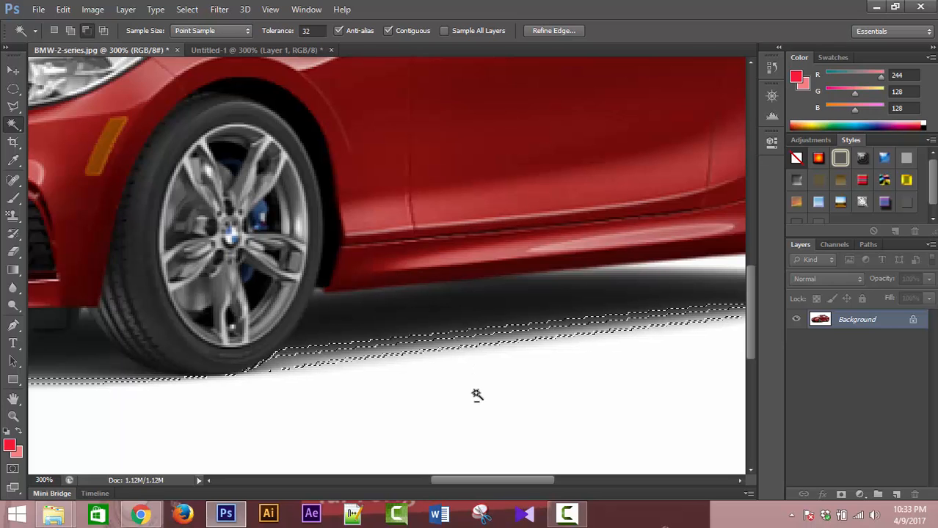
alt+click(475, 323)
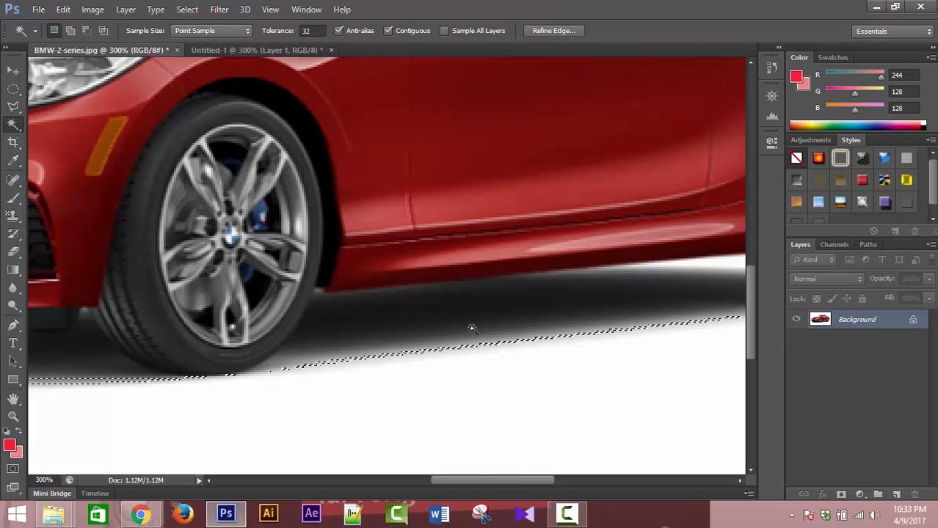
shift+click(471, 328)
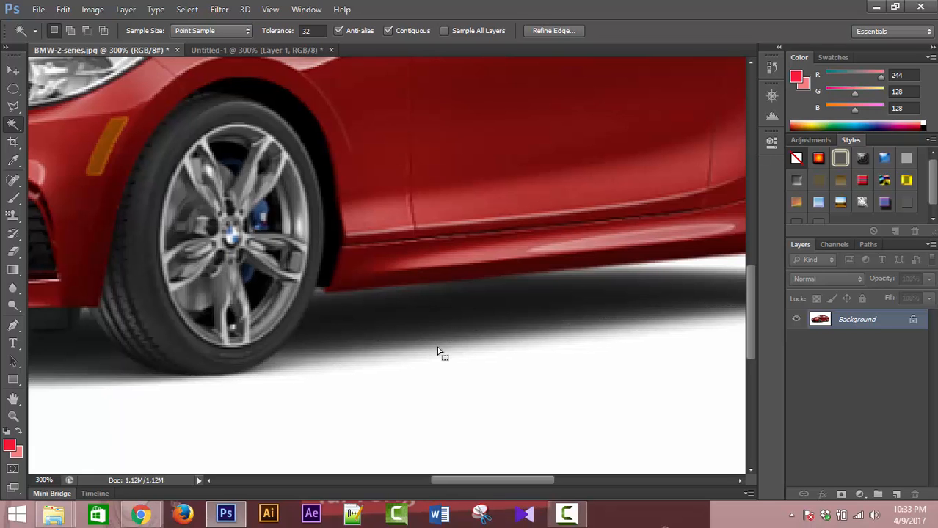
key(ctrl+plus)
key(ctrl+minus)
key(ctrl+minus)
key(ctrl+minus)
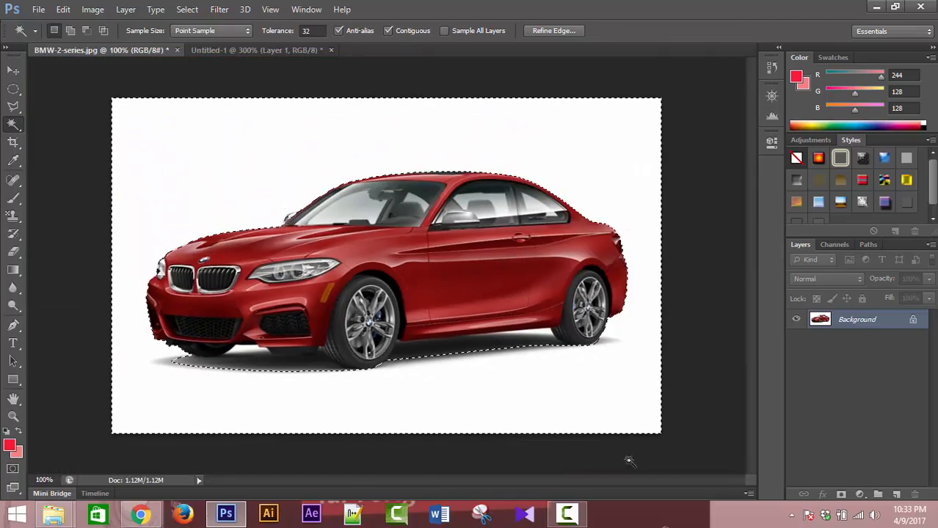
- Inspect the car's shadow edge below the sill in Untitled-1 at pixel level
click(270, 49)
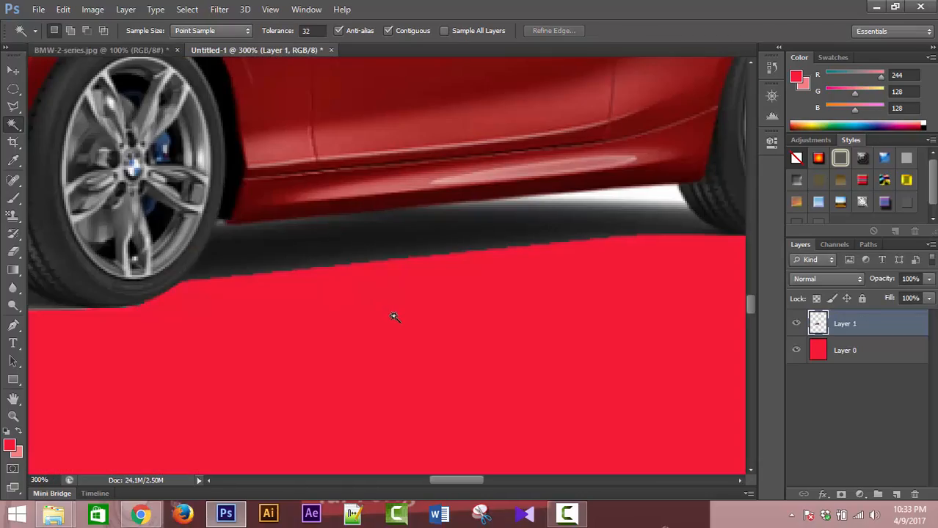
key(ctrl+plus)
key(ctrl+plus)
key(ctrl+plus)
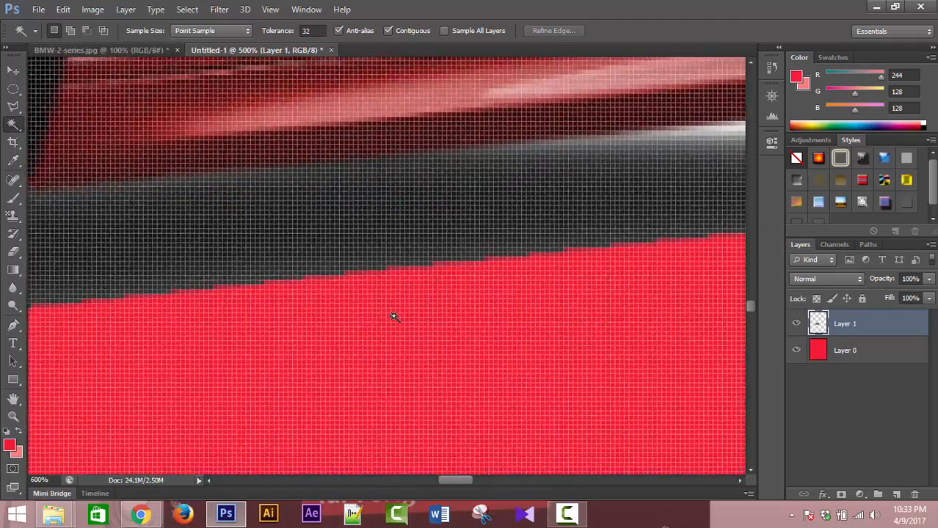
- Examine the car cut-out's shadow edge and rear wheel area in Untitled-1 against the red fill
key(ctrl+minus)
key(ctrl+minus)
key(ctrl+minus)
key(ctrl+minus)
key(ctrl+minus)
key(ctrl+minus)
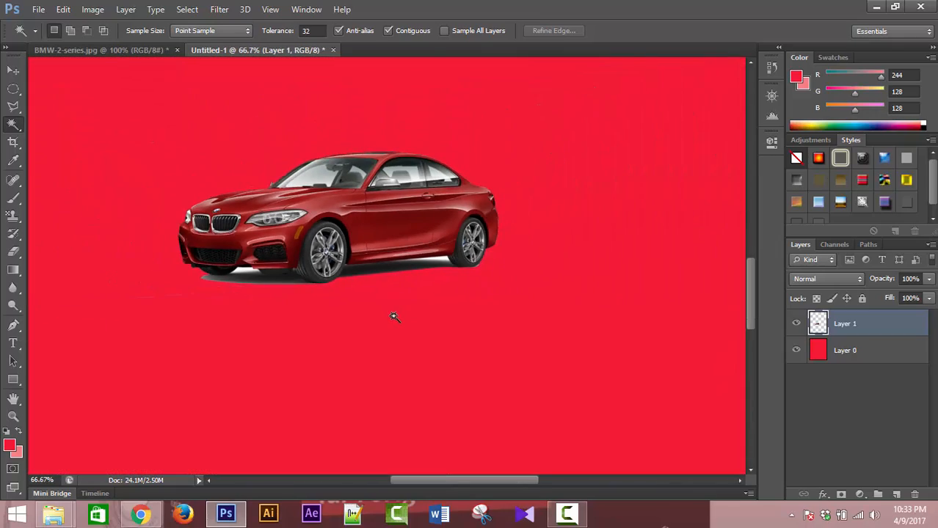
click(287, 318)
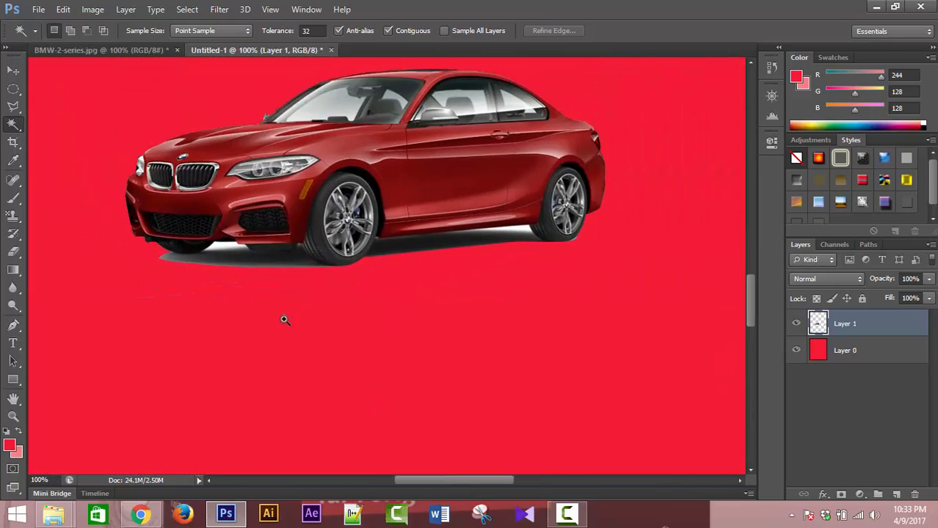
click(284, 320)
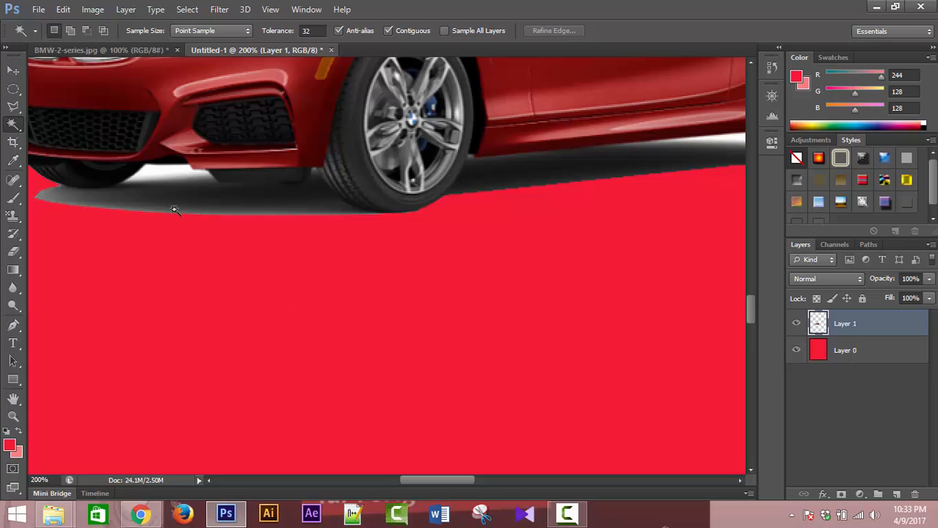
drag(585, 211, 274, 385)
drag(530, 221, 526, 214)
key(ctrl+plus)
key(ctrl+plus)
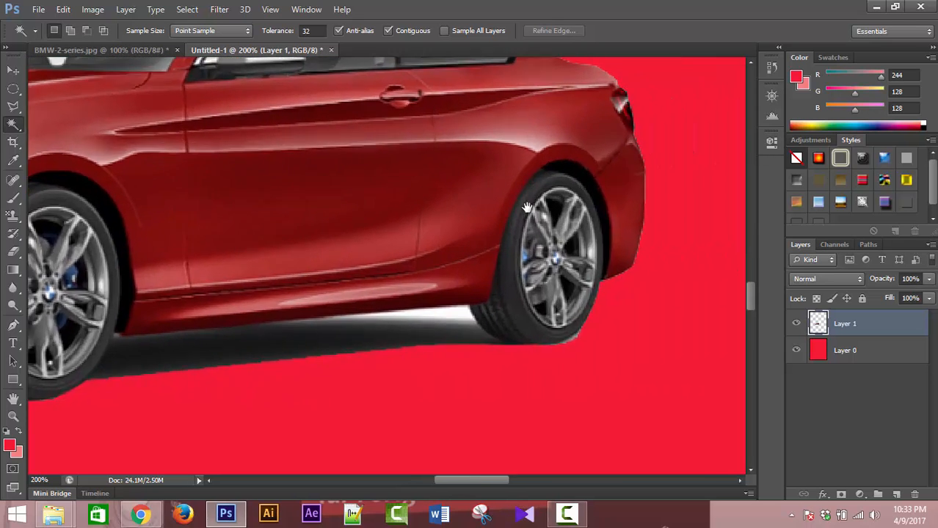
key(ctrl+minus)
key(ctrl+minus)
key(ctrl+minus)
key(ctrl+minus)
key(ctrl+minus)
key(ctrl+minus)
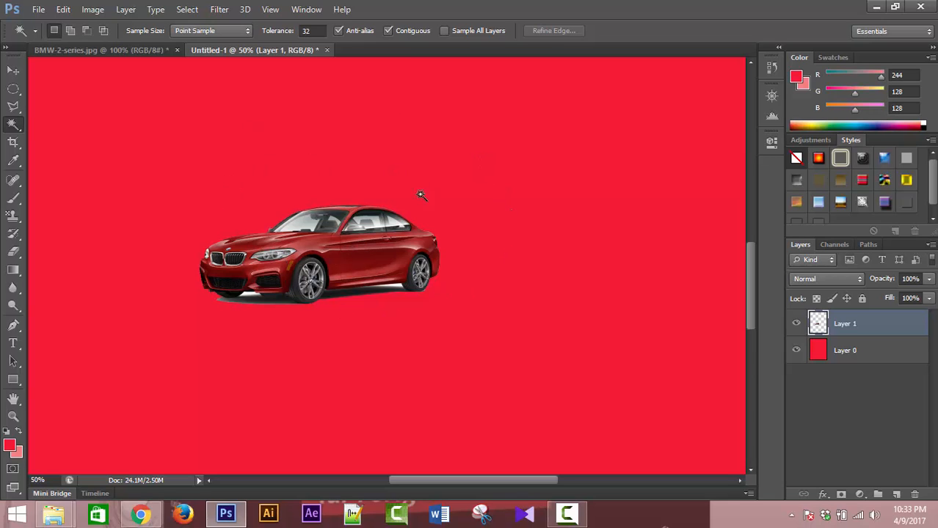
- Feather the car selection in BMW-2-series.jpg with a radius of 7 pixels
click(128, 49)
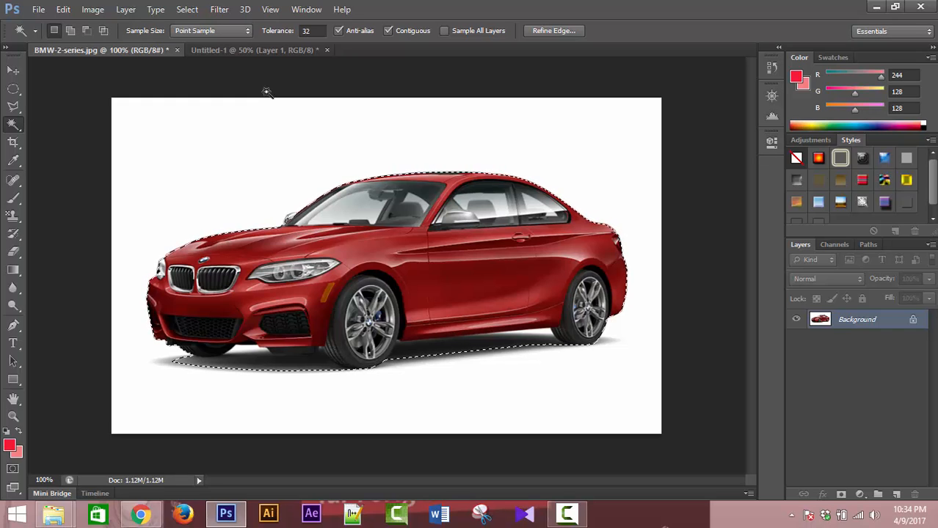
key(shift)
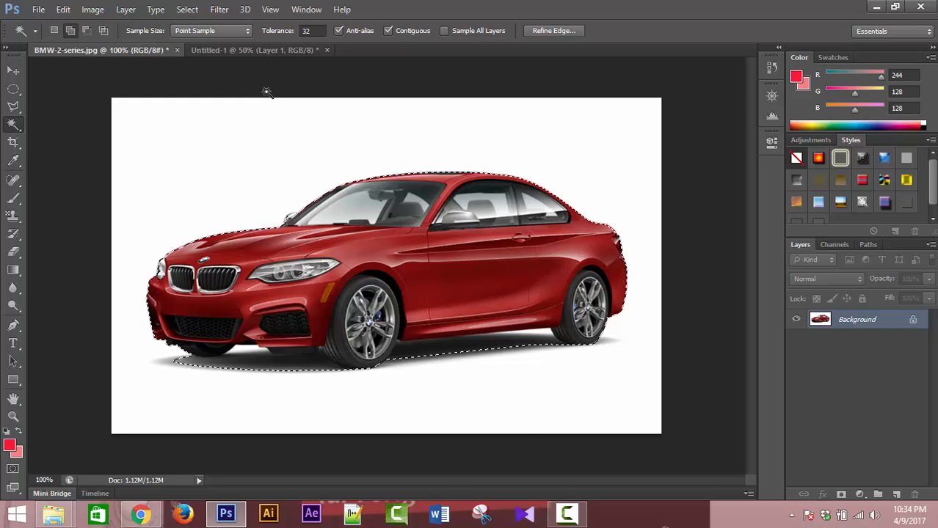
key(shift+F6)
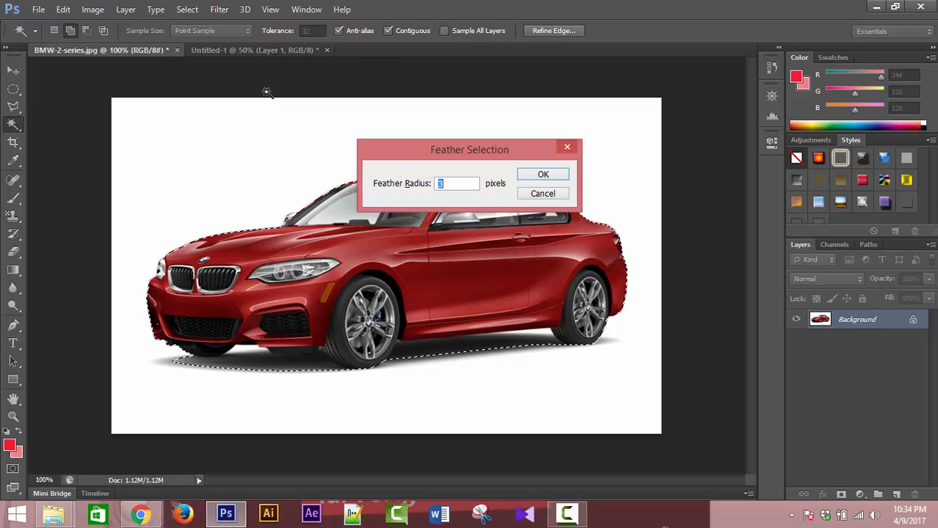
click(571, 150)
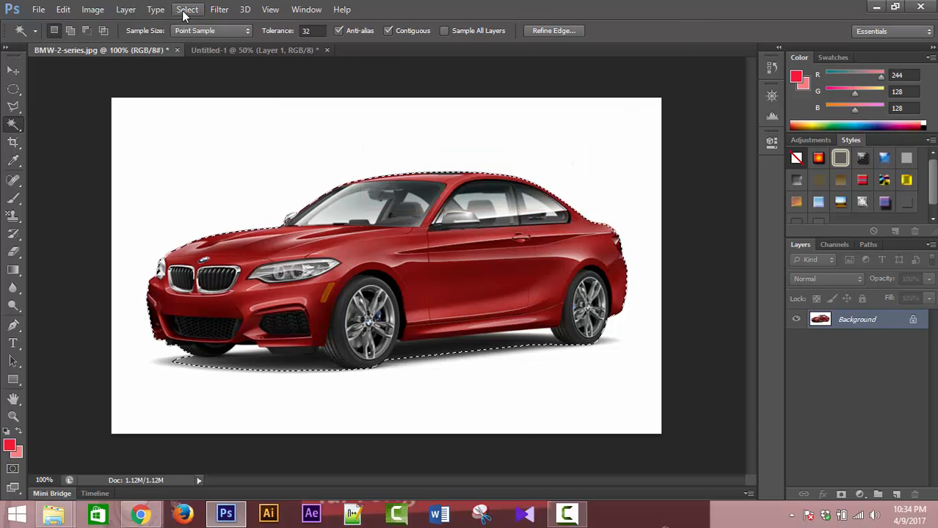
click(186, 9)
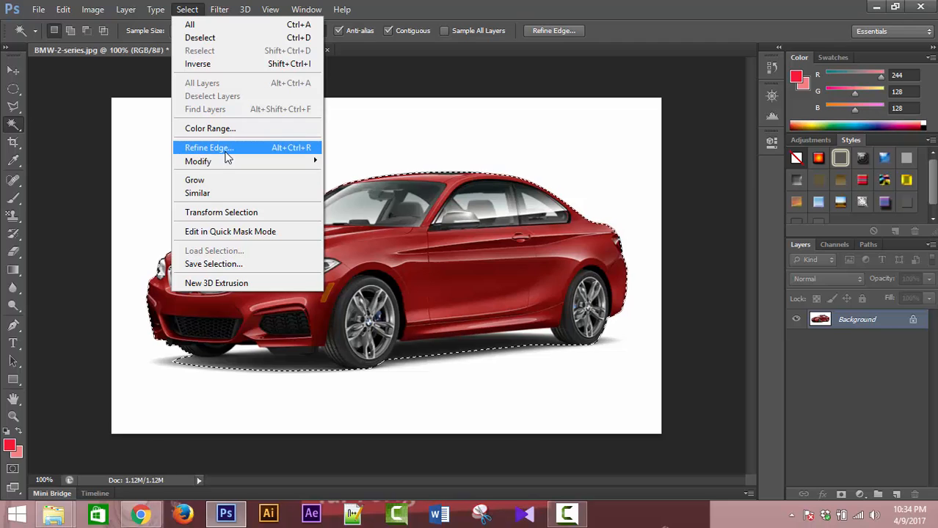
mouse_move(248, 162)
click(349, 213)
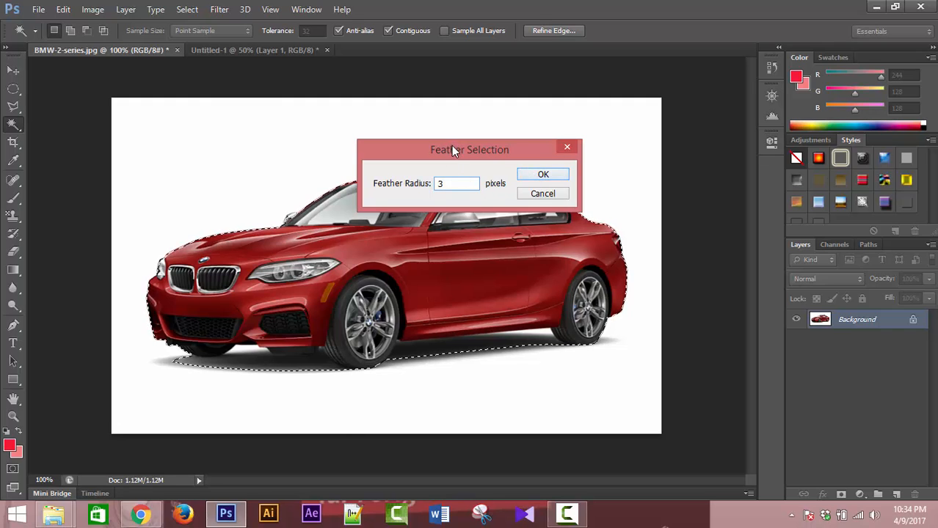
drag(451, 144, 459, 120)
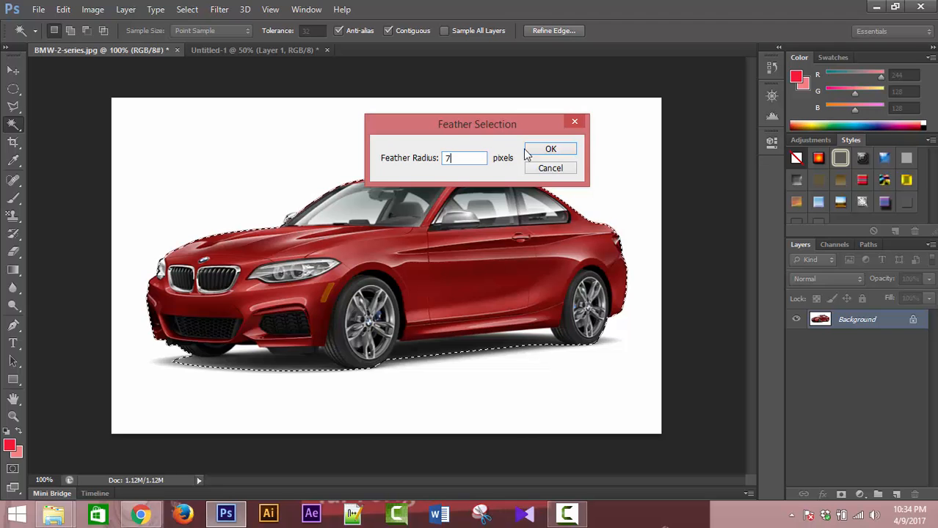
click(550, 149)
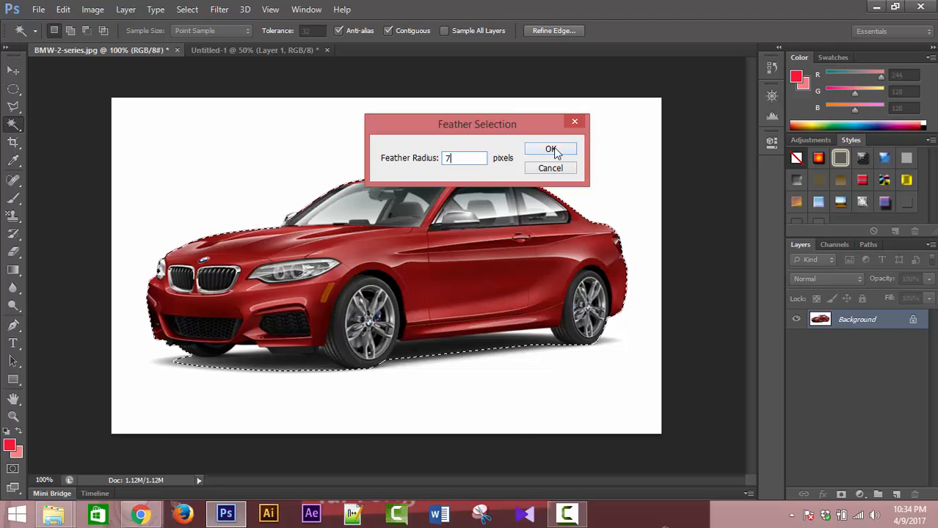
- Feather the car selection with a radius of 20 pixels
ctrl+click(440, 236)
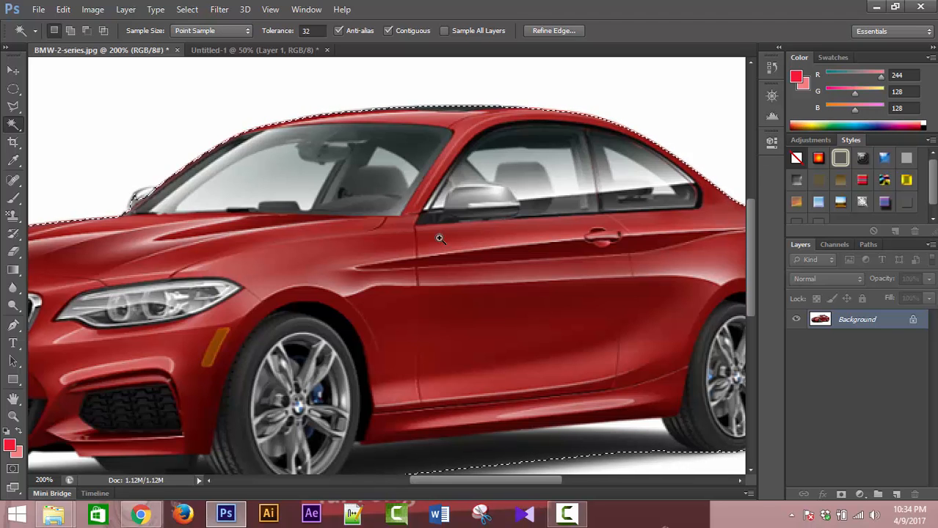
ctrl+click(440, 237)
scroll(440, 238, down, 3)
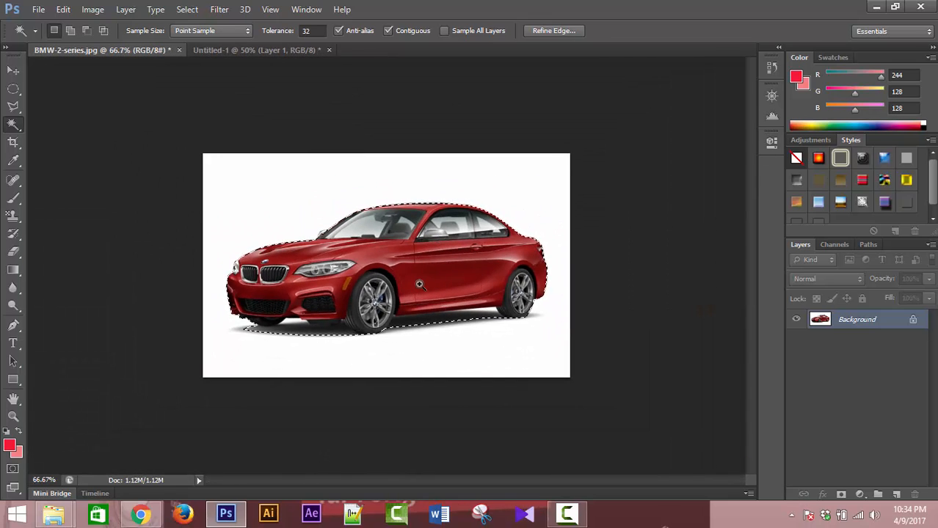
scroll(405, 275, up, 2)
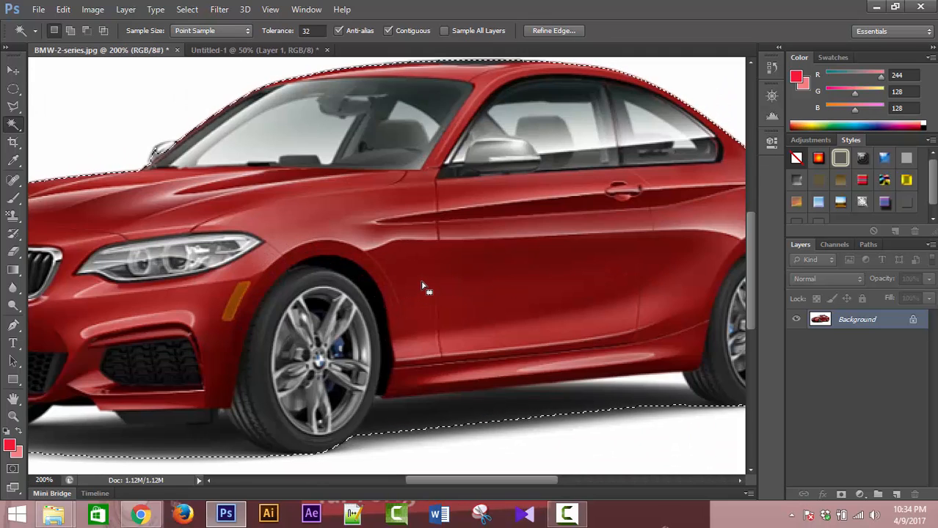
click(175, 9)
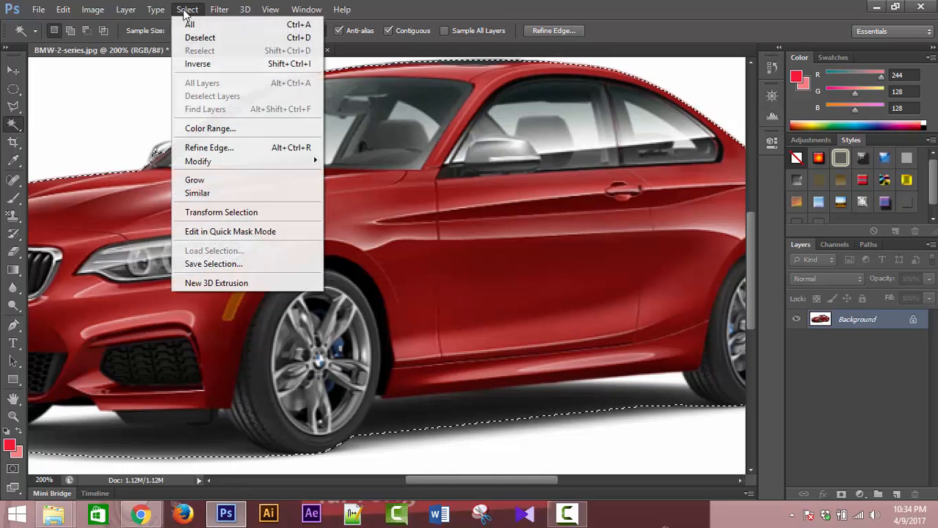
mouse_move(219, 162)
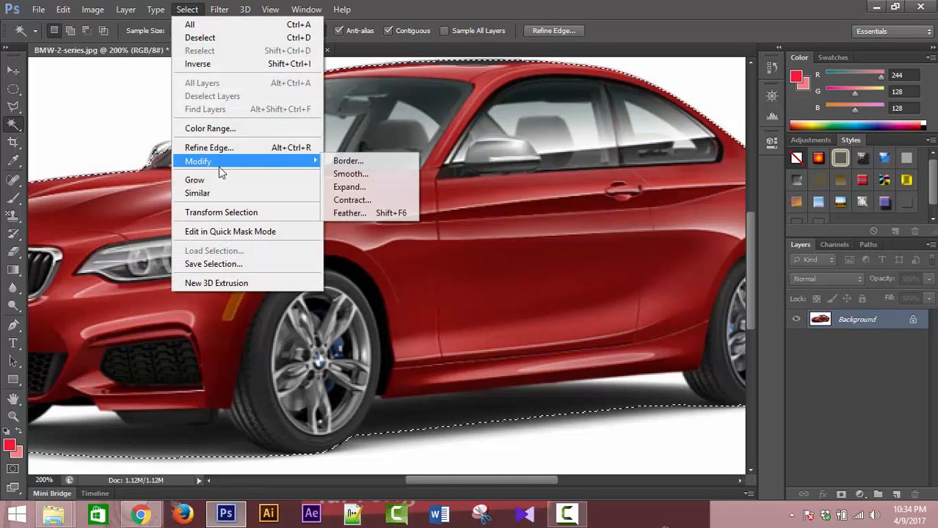
click(348, 213)
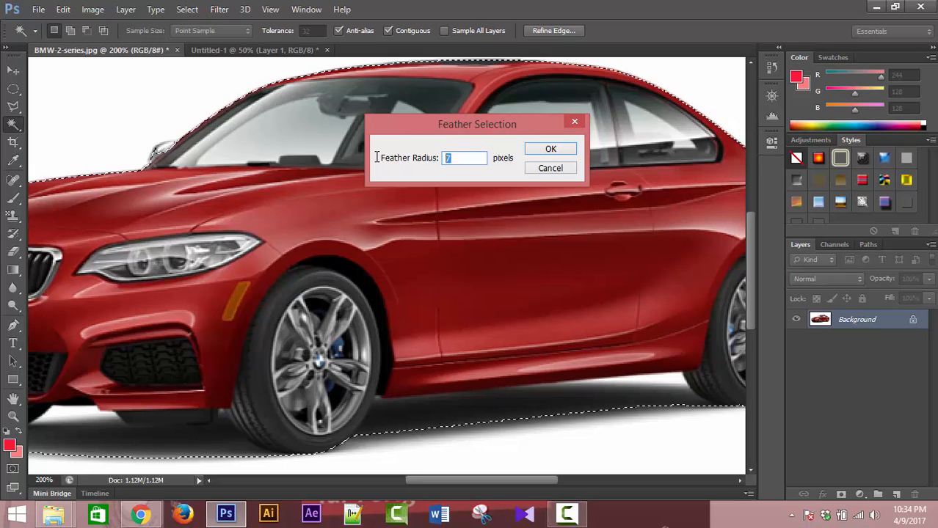
text(20)
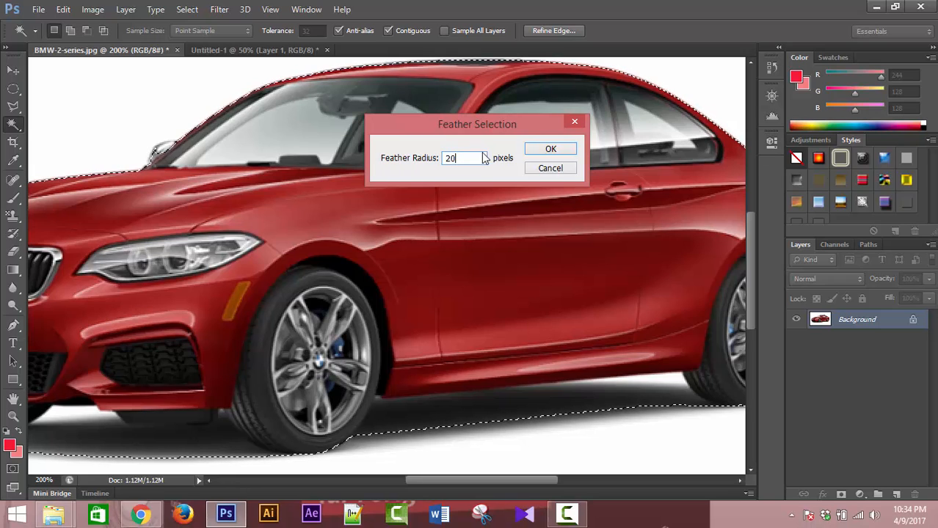
click(545, 150)
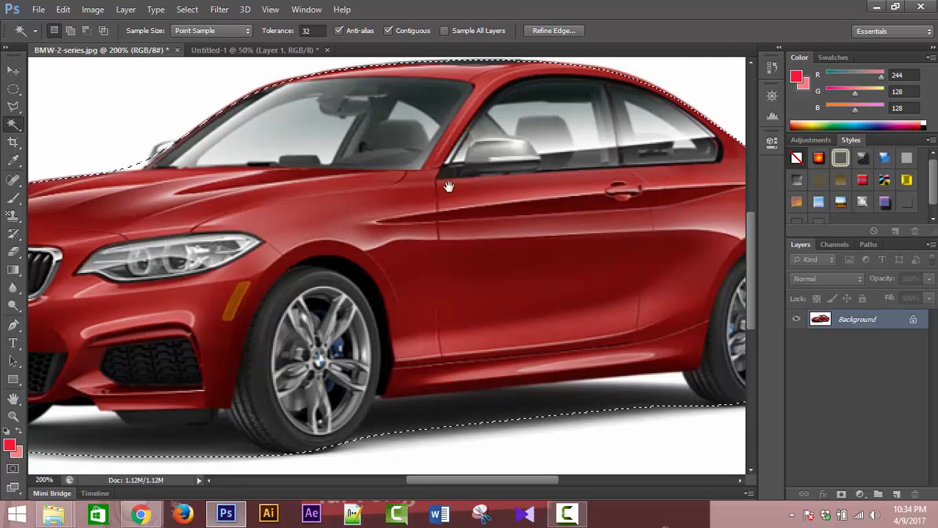
- Inspect the feathered selection outline along the car's roof and rear side window at pixel level
drag(532, 109, 450, 190)
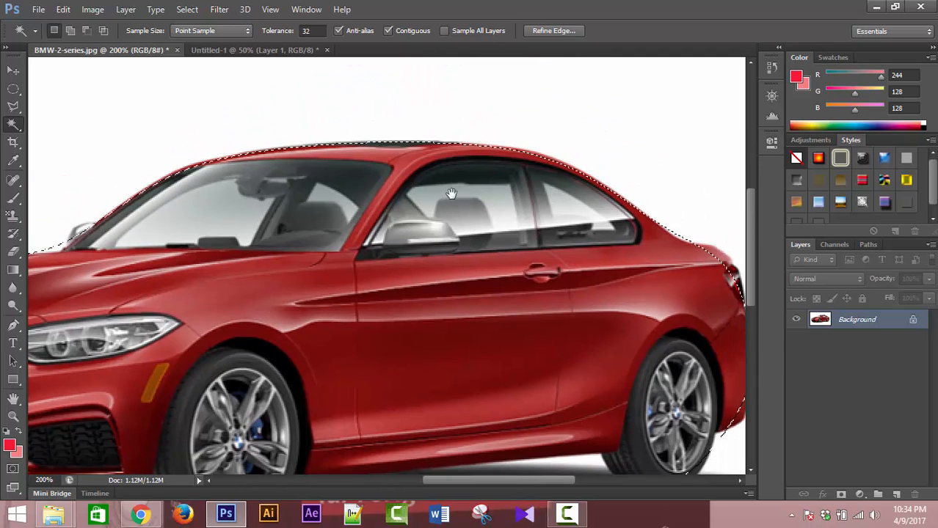
ctrl+click(529, 159)
ctrl+click(529, 159)
ctrl+click(528, 159)
ctrl+click(529, 159)
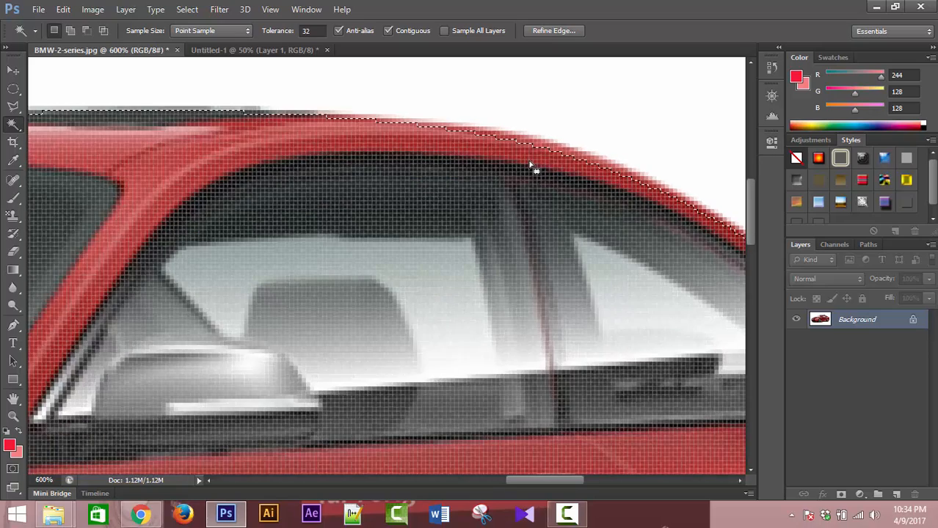
drag(531, 163, 465, 190)
key(ctrl+minus)
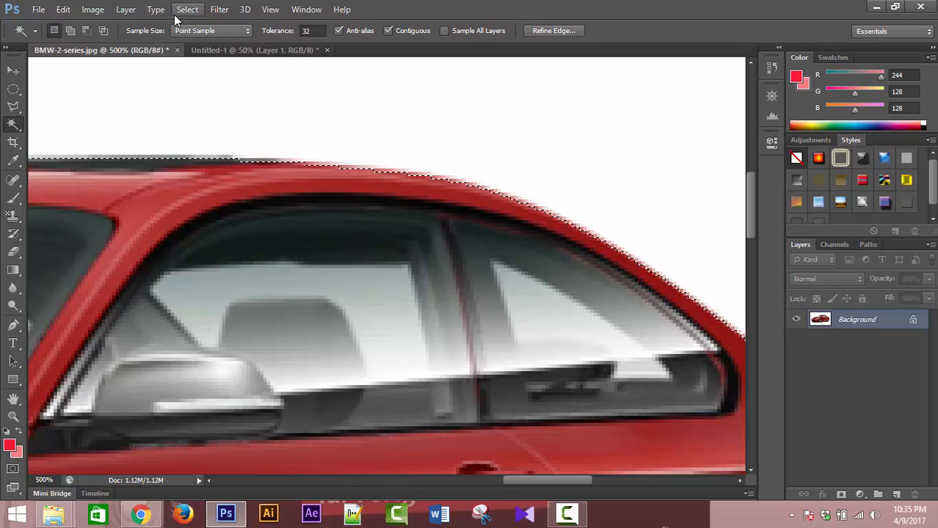
- Feather the car selection with a radius of 5 pixels
key(shift+F6)
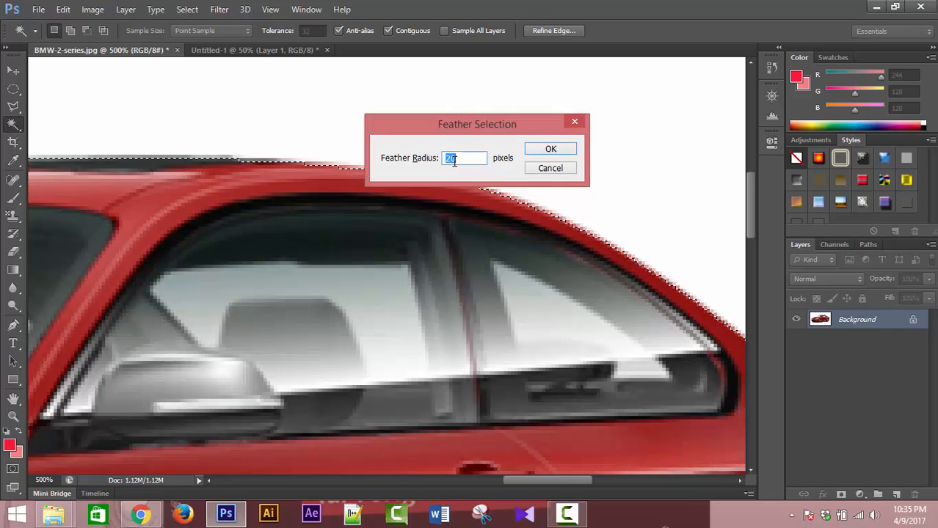
text(5)
click(549, 149)
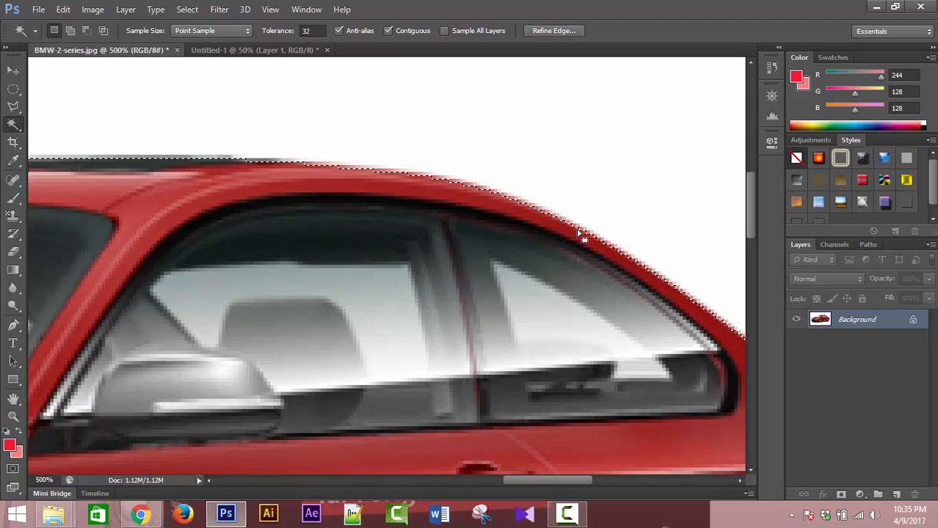
- Hide Layer 1 in Untitled-1 and paste the feathered car cut-out over the red fill
click(263, 50)
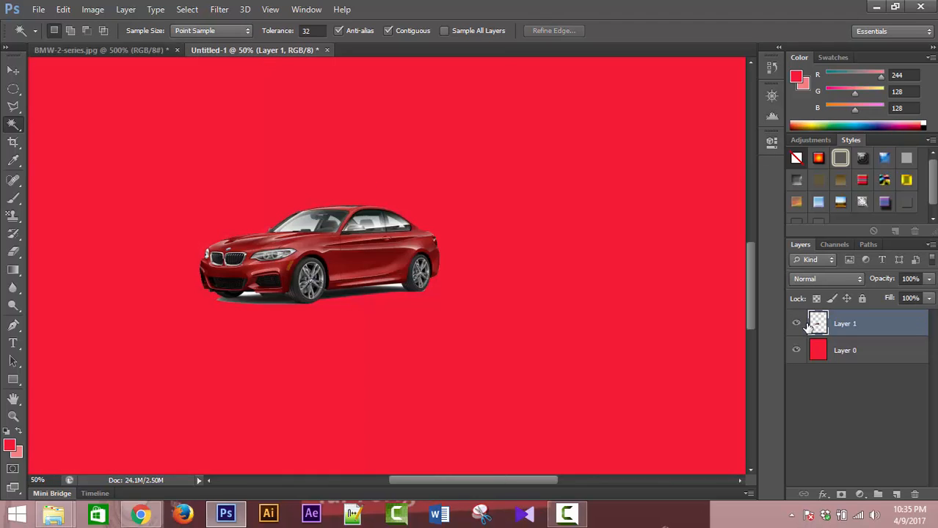
click(797, 326)
key(ctrl+v)
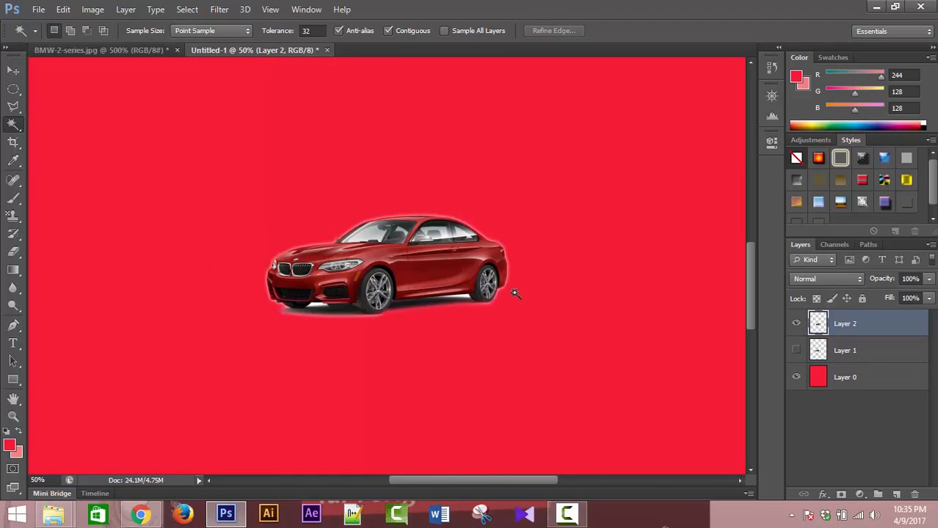
click(416, 319)
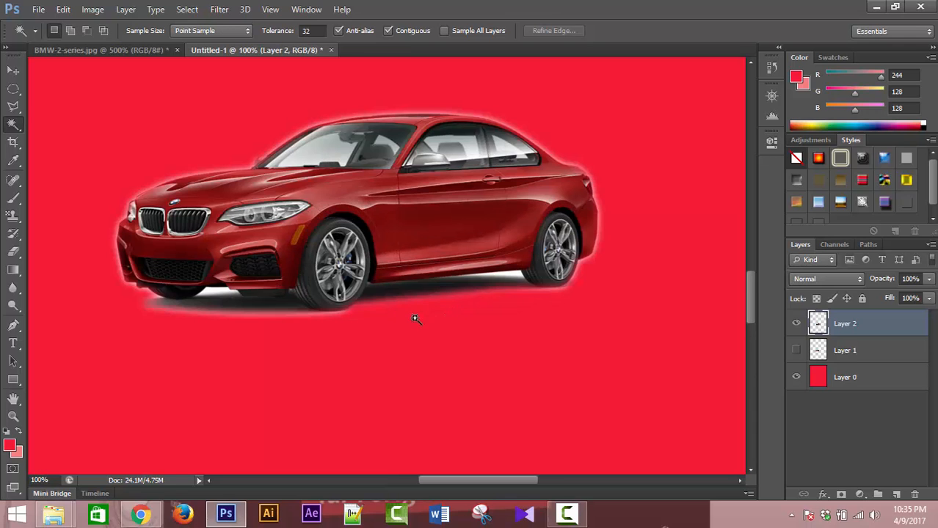
drag(385, 238, 381, 305)
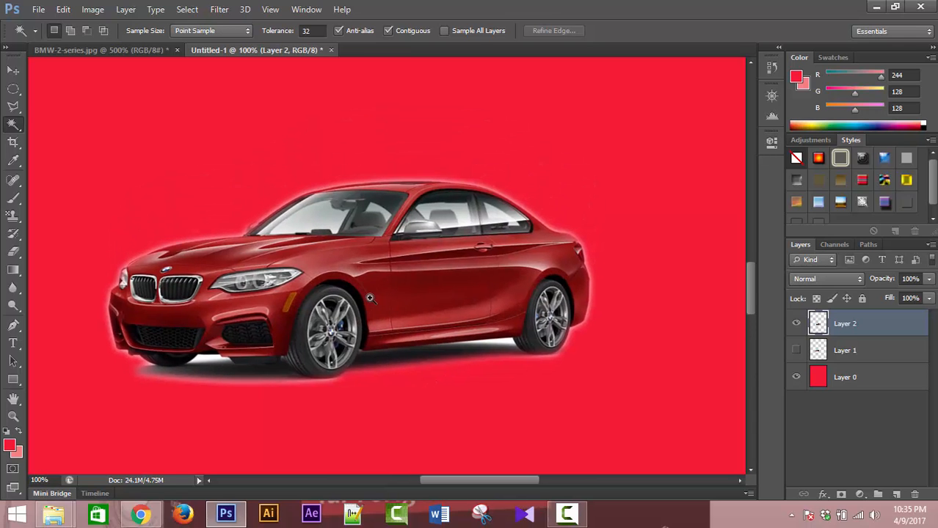
click(372, 295)
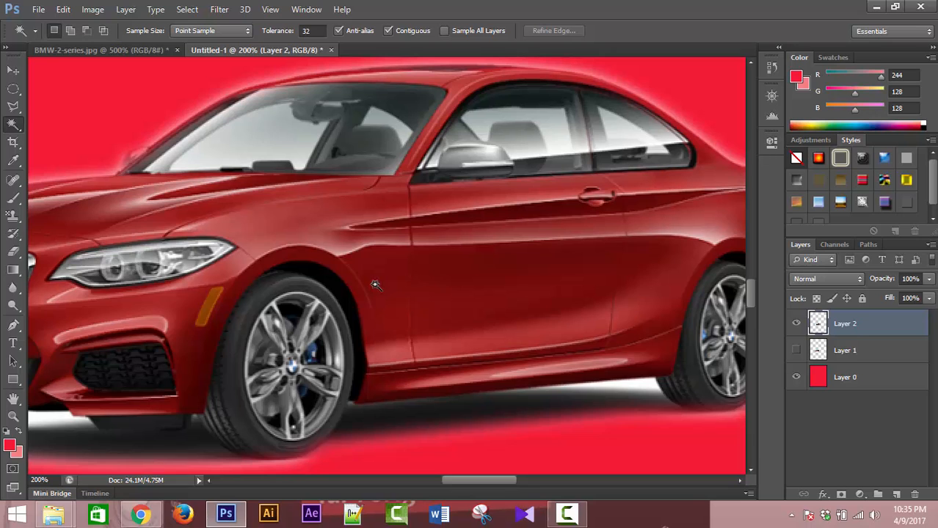
scroll(374, 285, down, 2)
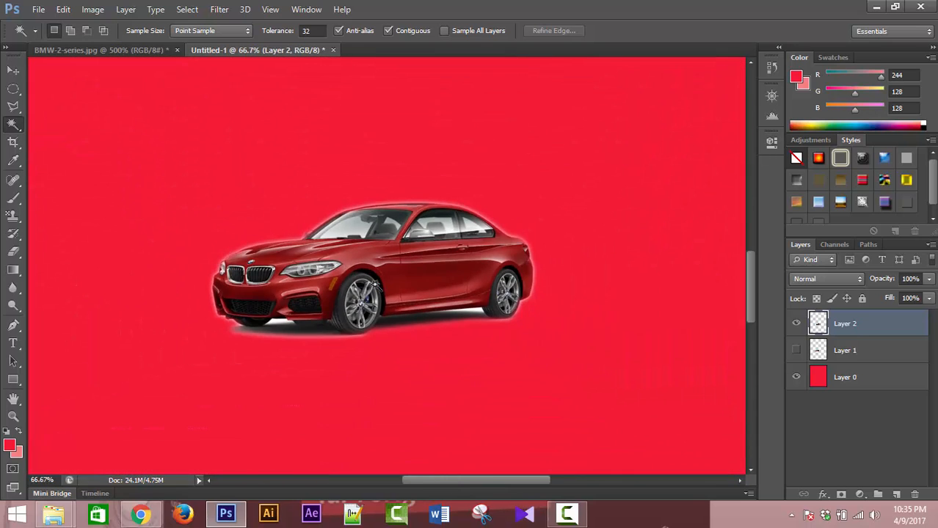
scroll(334, 311, up, 1)
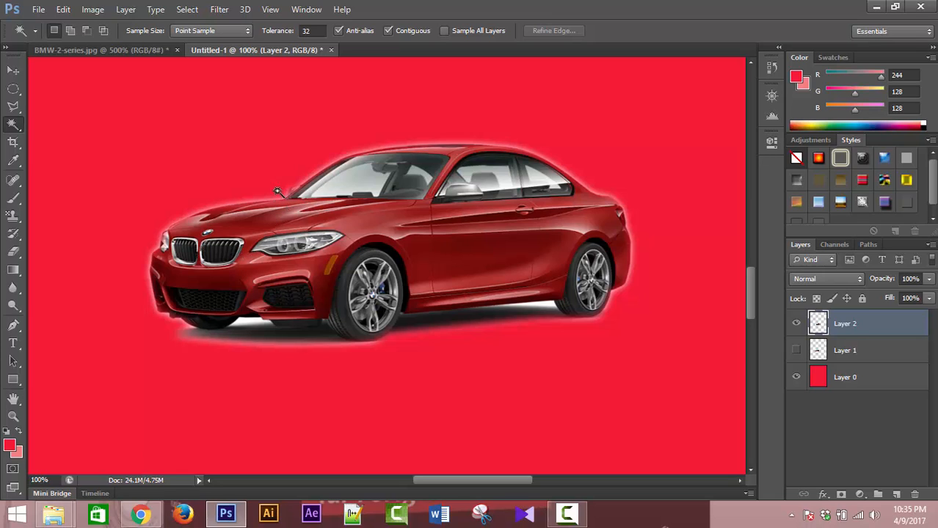
- Set the foreground color to a saturated blue
click(9, 445)
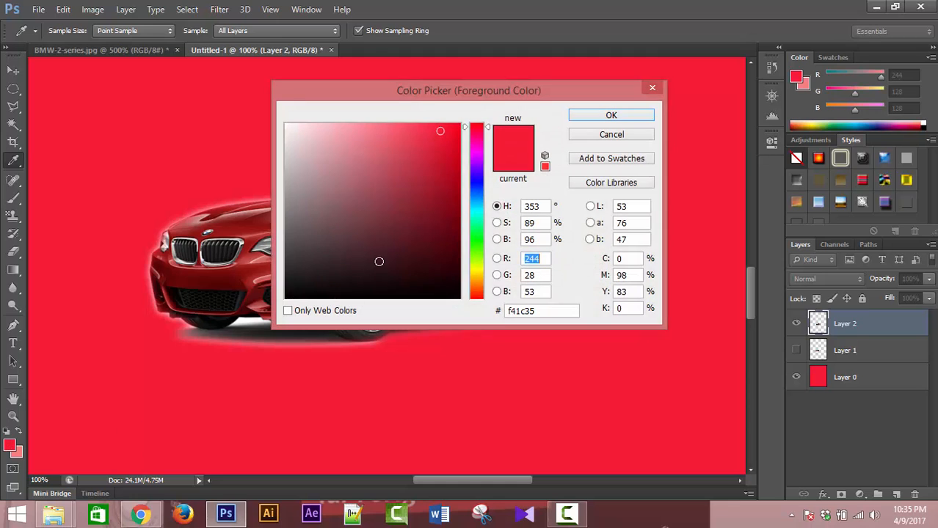
click(475, 182)
click(585, 118)
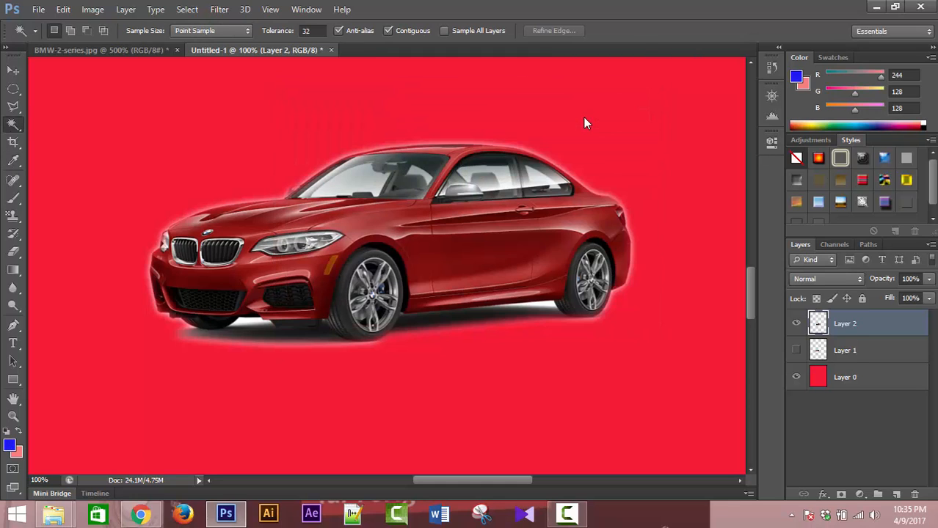
- Replace the red background by deleting Layer 0 and showing Layer 1 filled with the blue foreground color behind the car
key(alt+BackSpace)
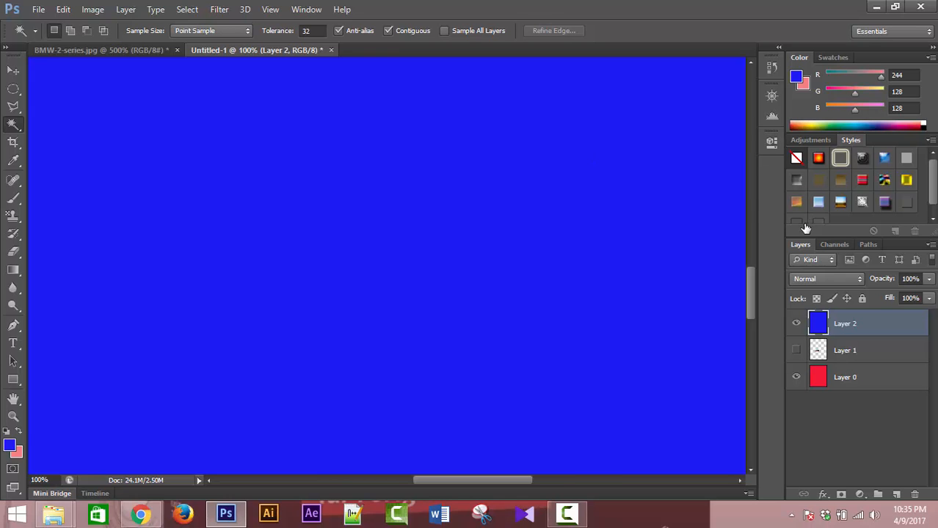
key(ctrl+z)
click(838, 388)
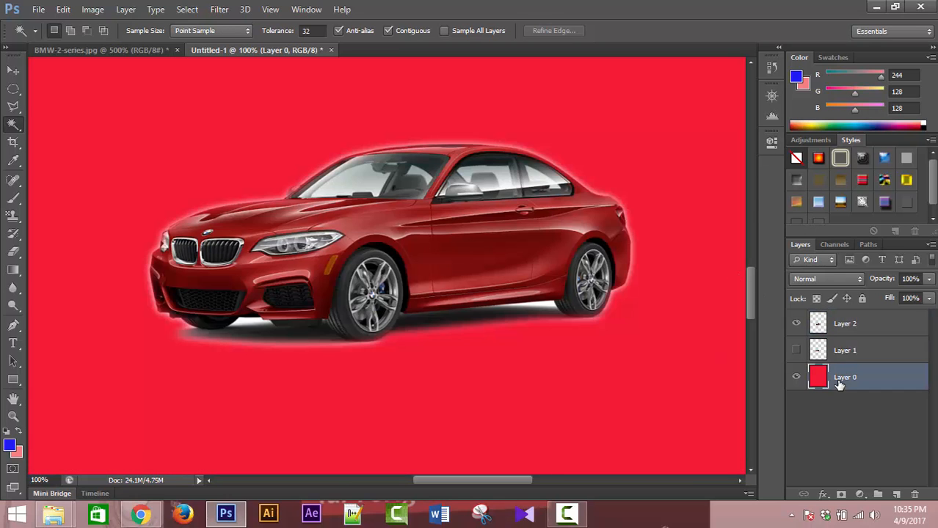
key(Delete)
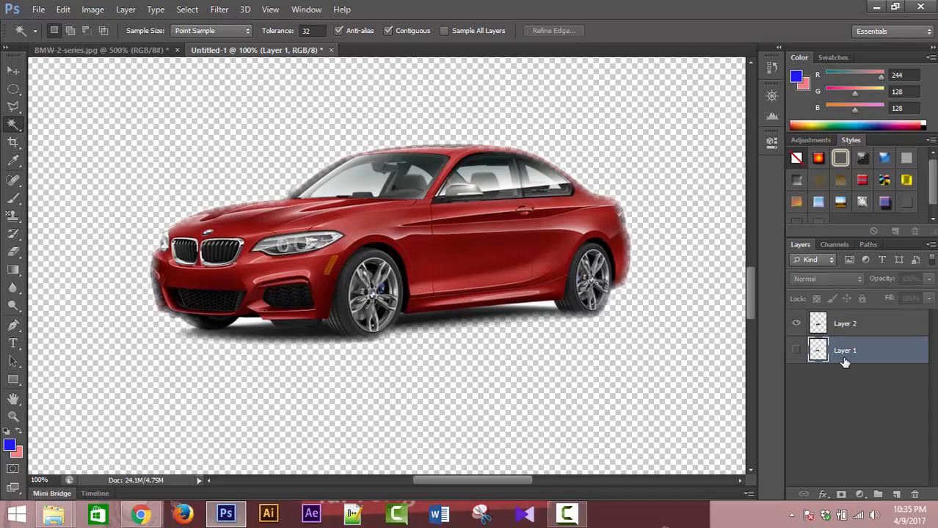
key(alt+BackSpace)
click(797, 350)
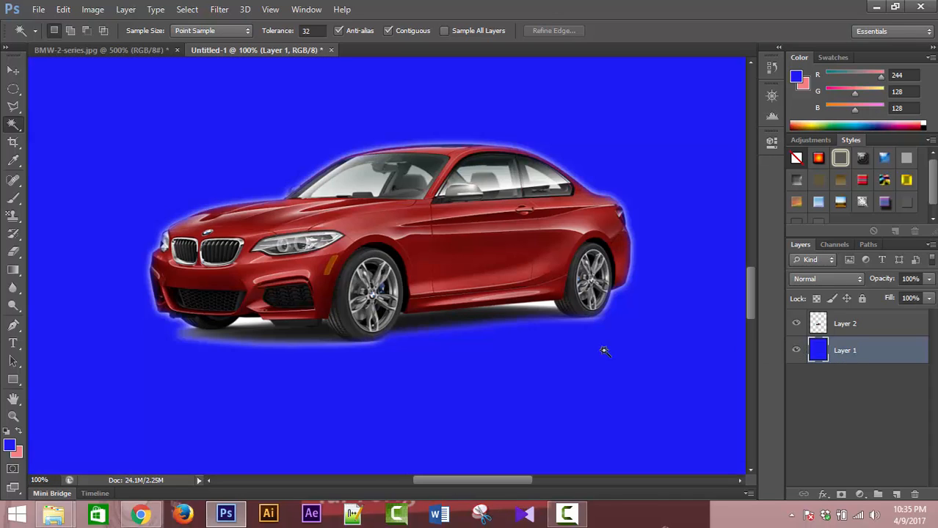
- Examine the feathered edge of the car cut-out around the front wheel and sill against the blue fill
click(401, 360)
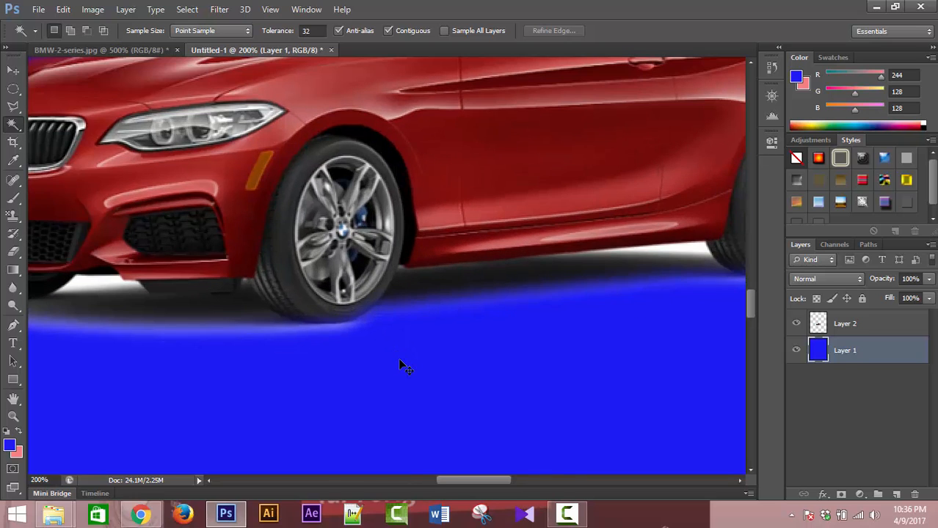
key(ctrl+minus)
key(ctrl+plus)
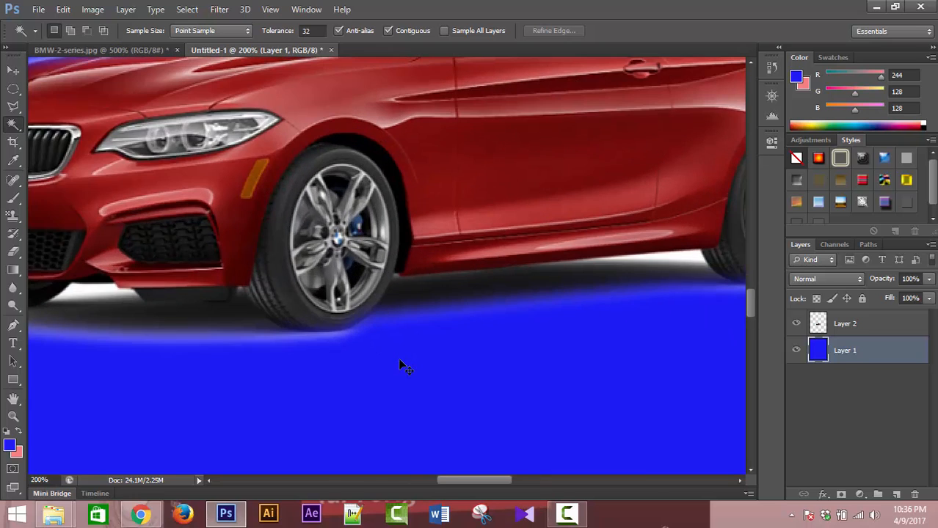
key(ctrl+plus)
key(ctrl+minus)
key(ctrl+minus)
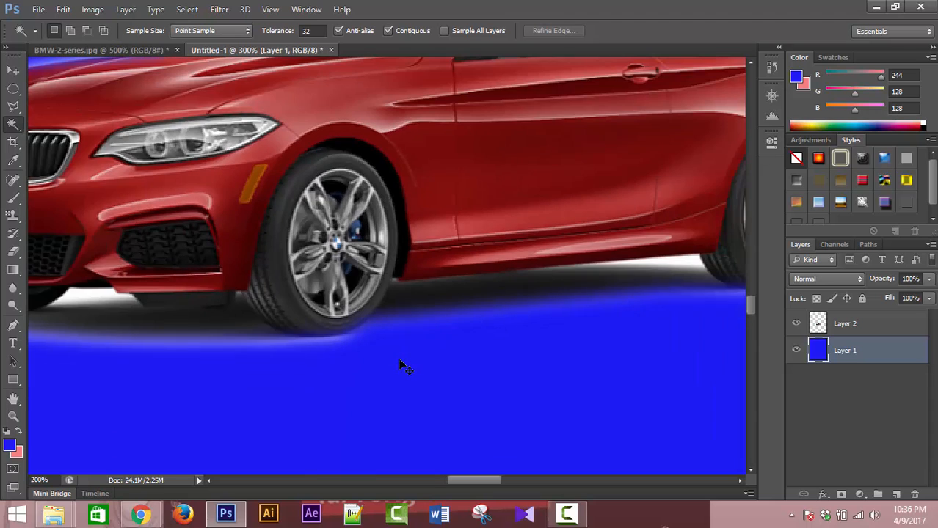
key(ctrl+plus)
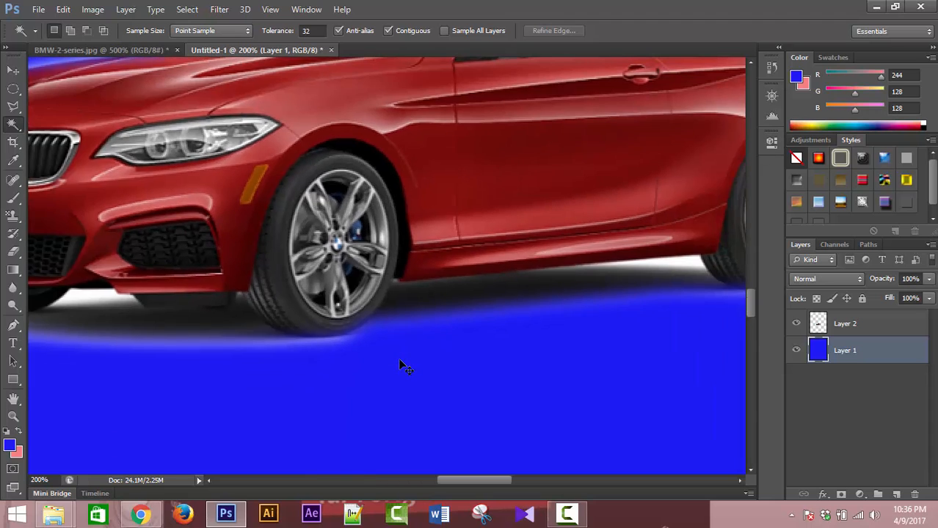
click(38, 10)
click(51, 39)
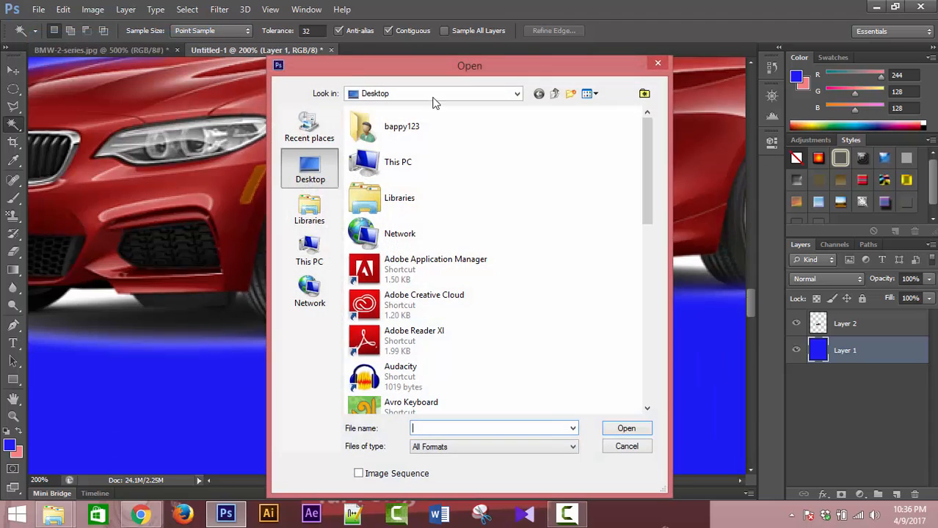
click(657, 65)
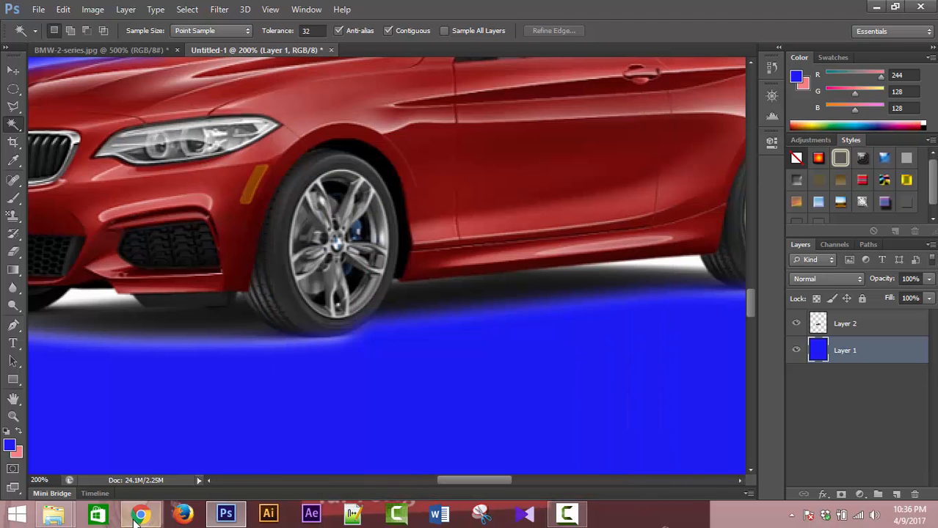
- Open the portrait image 3ca45bd5d0532c6f3aaf1ff32b1349c3 from the selection tool folder as its own document
mouse_move(53, 513)
click(220, 454)
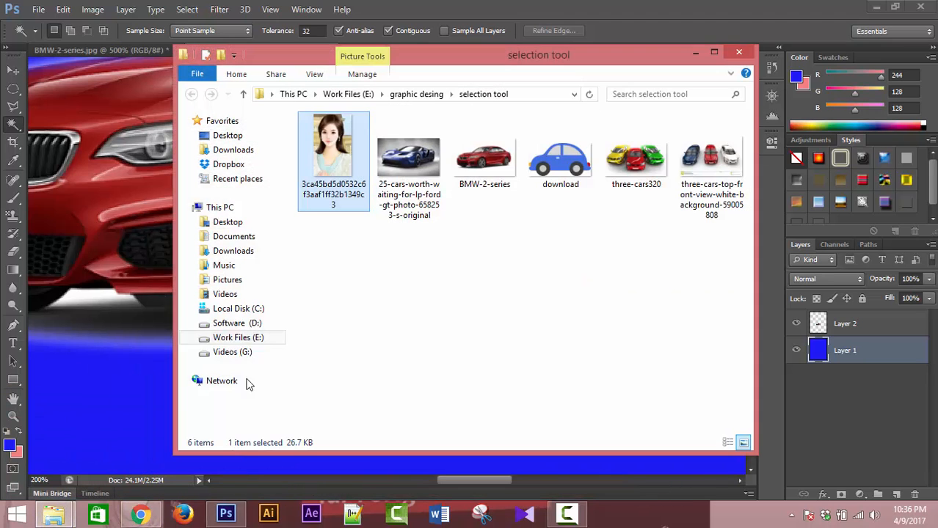
drag(323, 149, 359, 247)
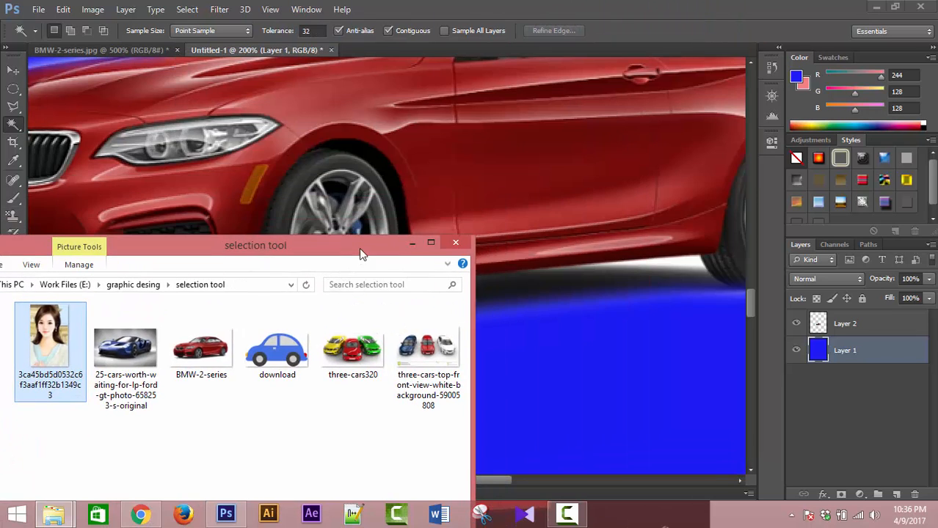
drag(355, 52, 362, 54)
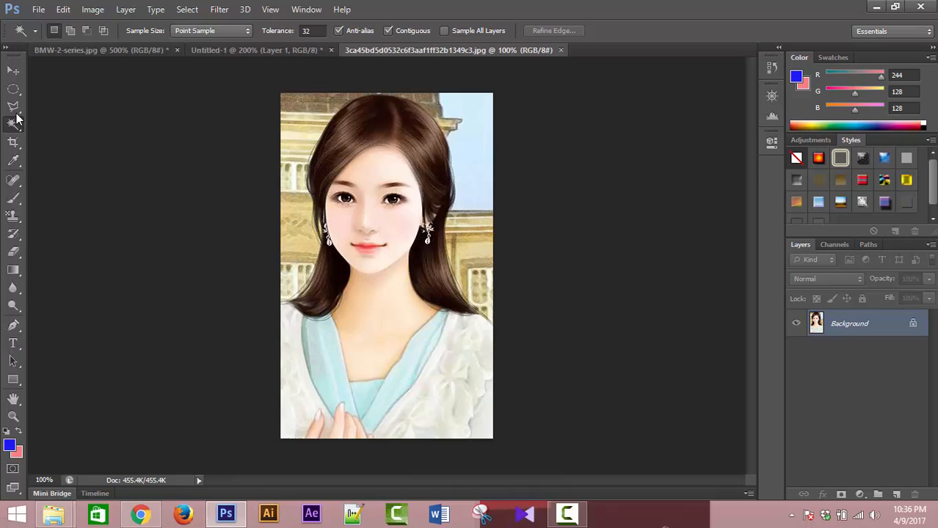
drag(13, 106, 73, 103)
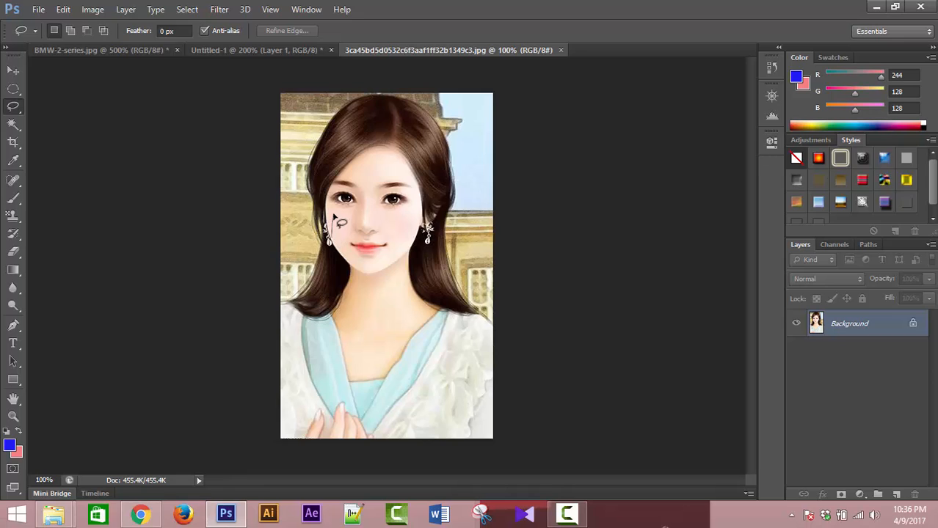
drag(334, 209, 334, 209)
key(ctrl+d)
click(16, 128)
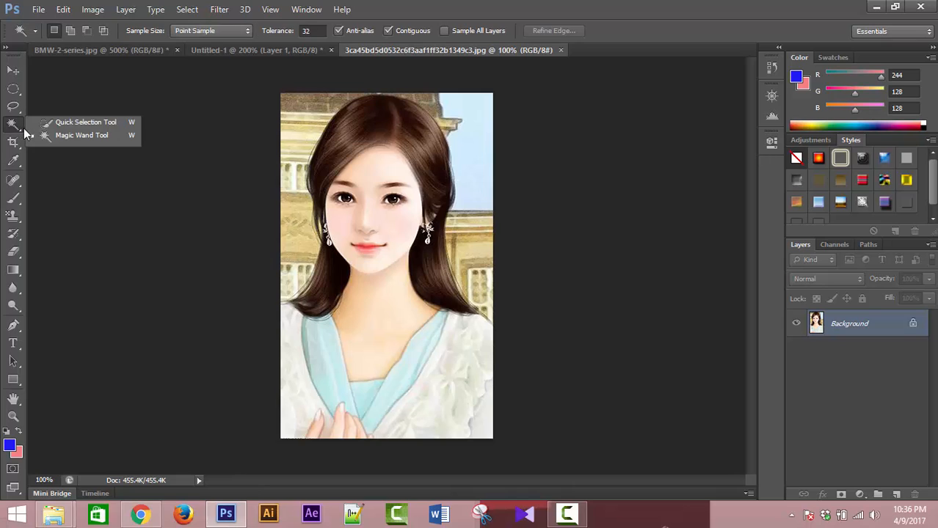
- Select the woman's face by tracing its outline around the hairline, cheeks and chin with the Magnetic Lasso
drag(13, 107, 30, 115)
click(48, 131)
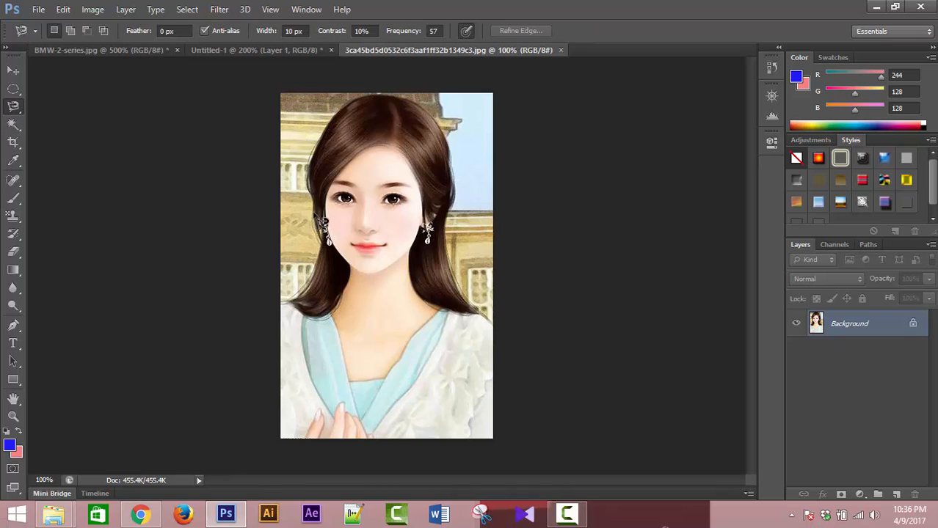
click(327, 208)
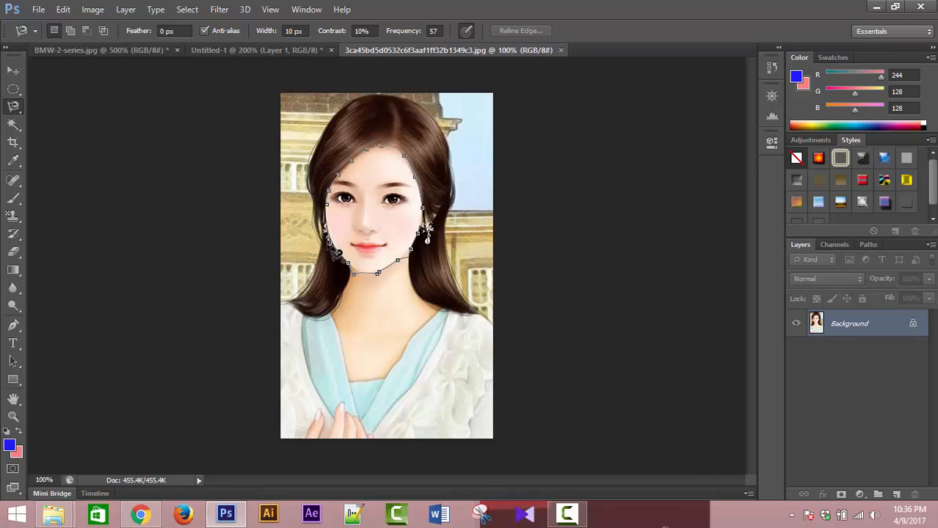
click(330, 244)
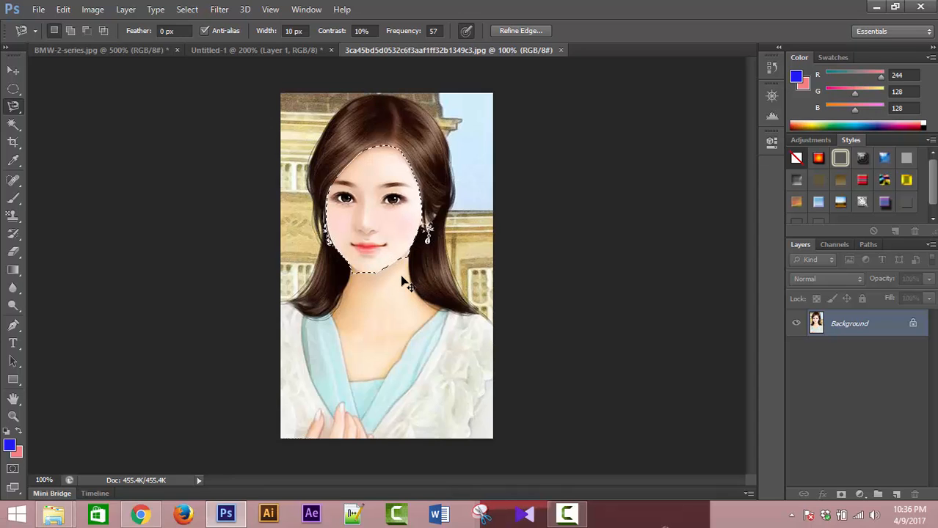
- Hide Layer 2 in Untitled-1 and paste the face cut-out over the blue fill
click(295, 52)
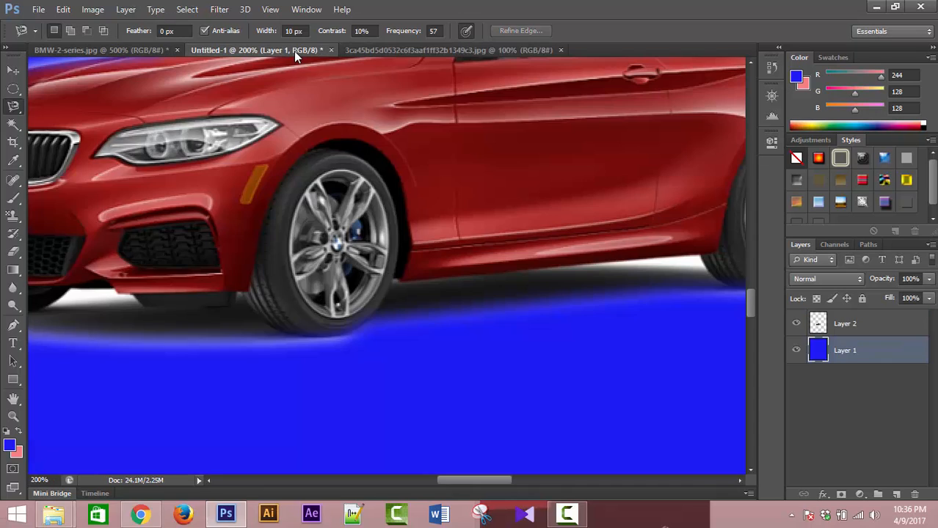
click(796, 324)
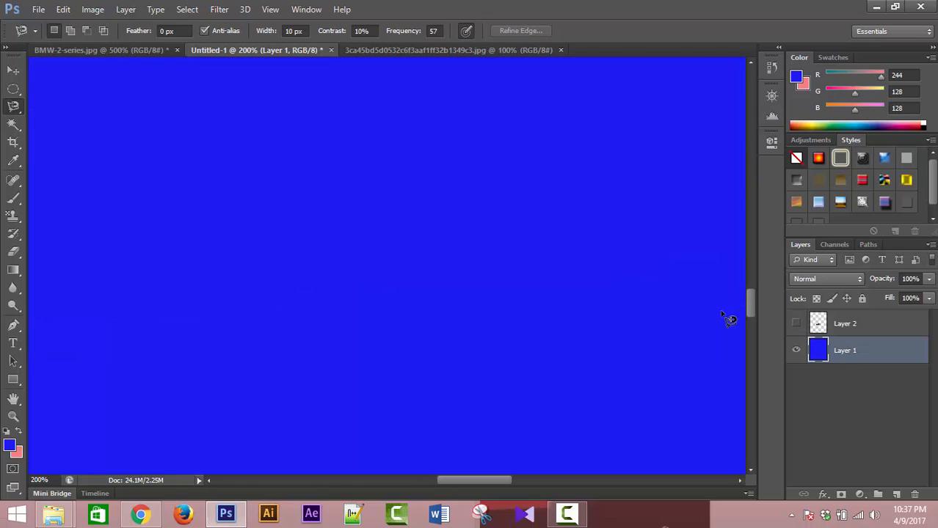
key(ctrl+v)
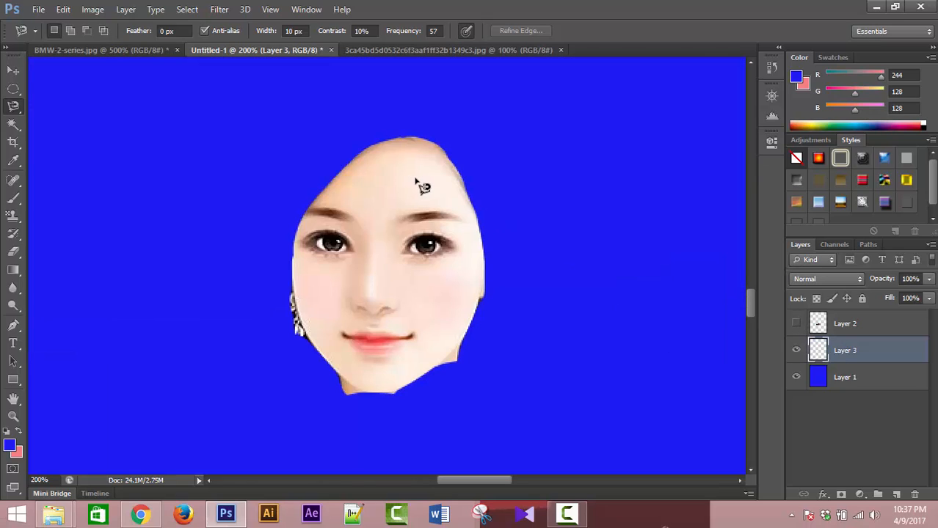
key(ctrl+minus)
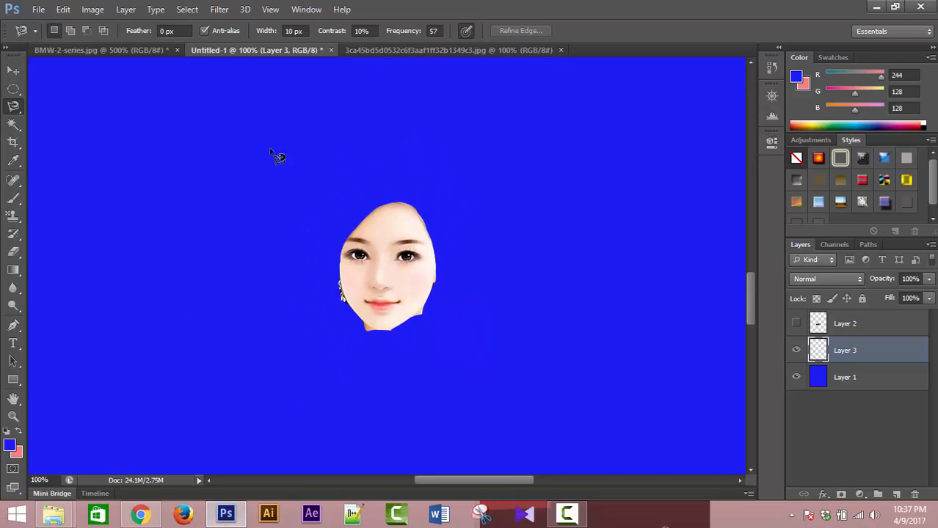
- Clear the face selection in the portrait document and try selecting the facial skin with the Magic Wand
click(414, 49)
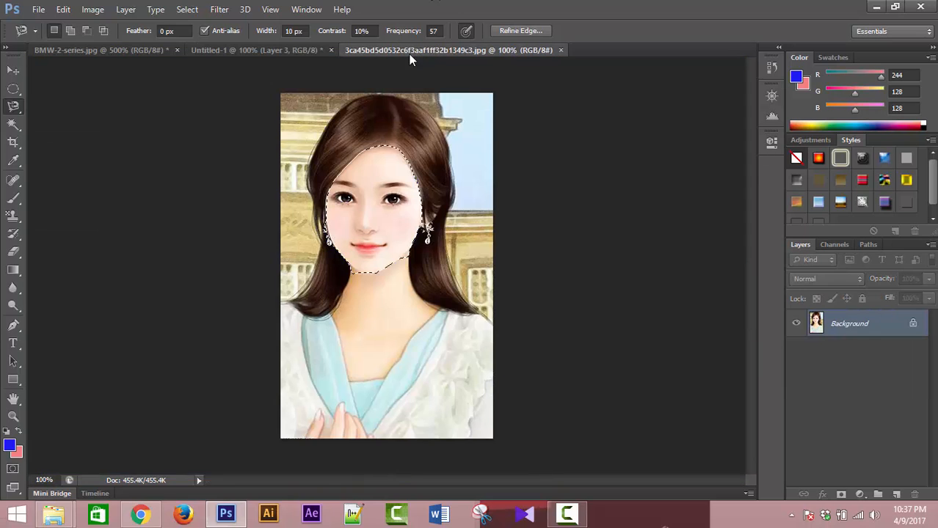
key(ctrl+d)
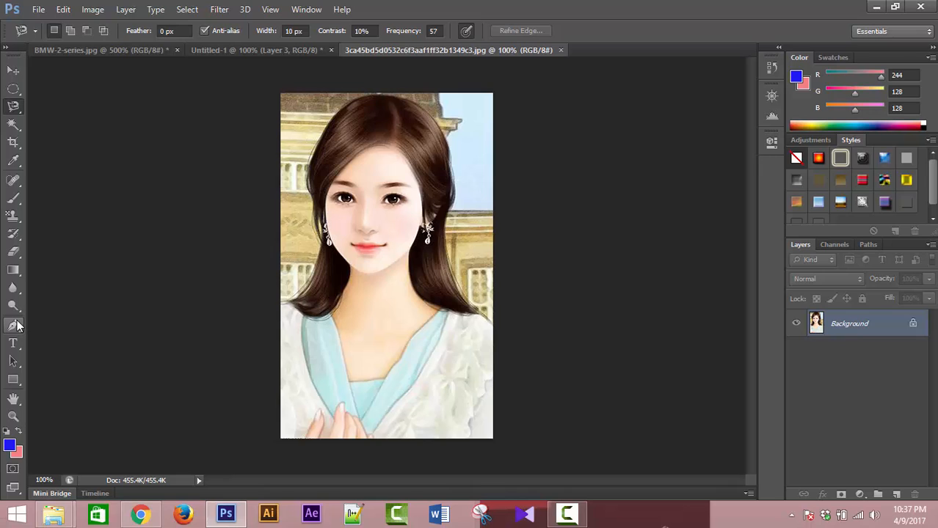
click(14, 124)
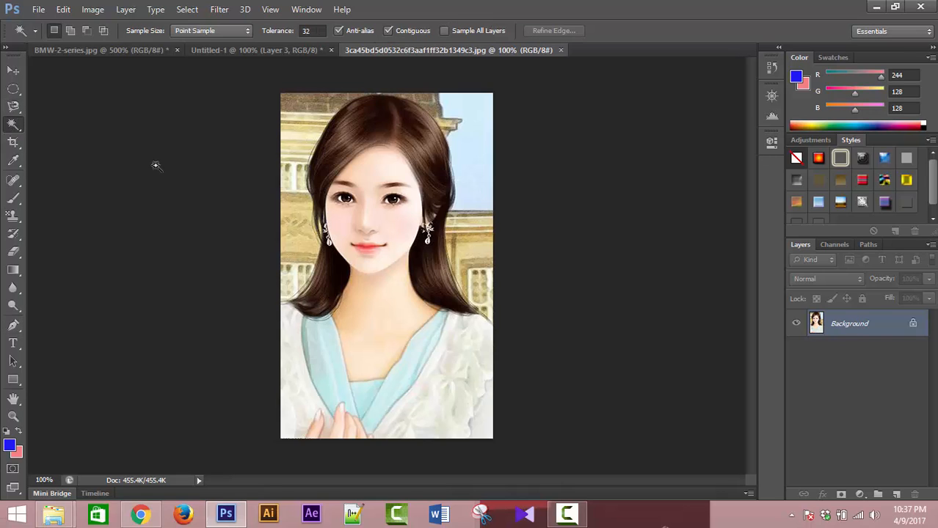
click(350, 183)
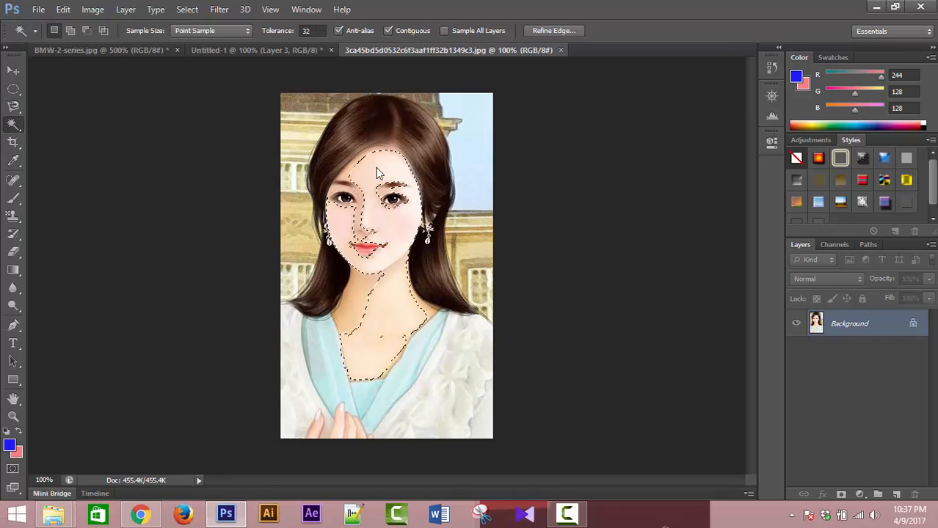
click(156, 246)
- Start a Pen tool path at the left temple and curve it along the hairline to the right temple
click(14, 326)
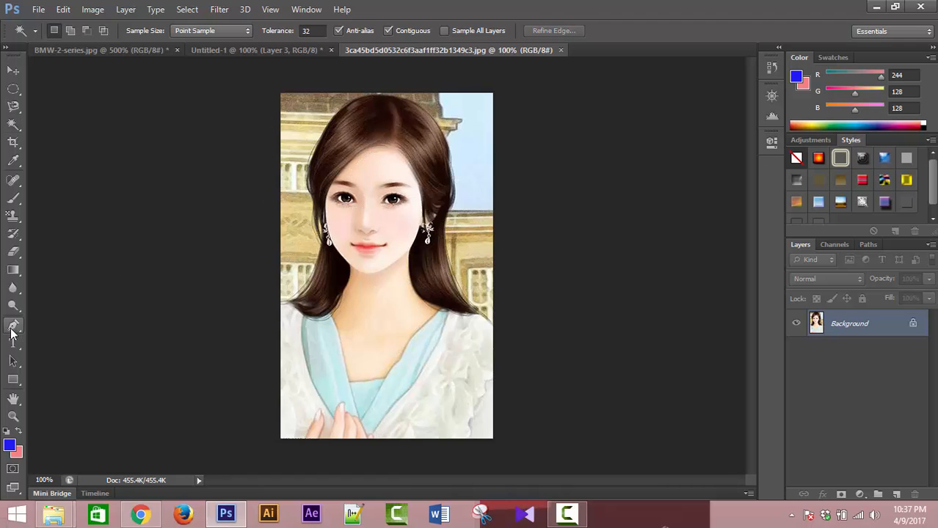
ctrl+click(344, 227)
ctrl+click(343, 227)
drag(334, 205, 333, 312)
click(296, 235)
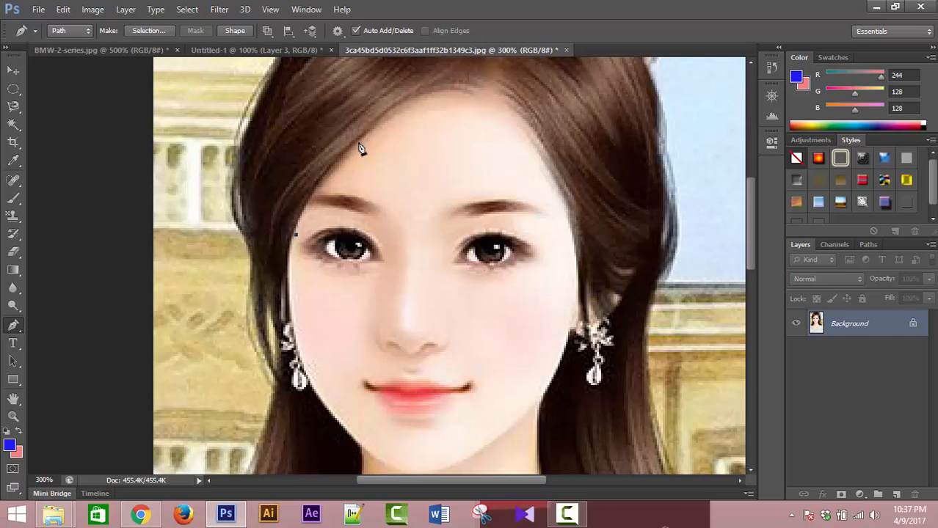
drag(368, 136, 368, 135)
drag(359, 147, 369, 148)
drag(466, 96, 400, 78)
drag(558, 200, 565, 219)
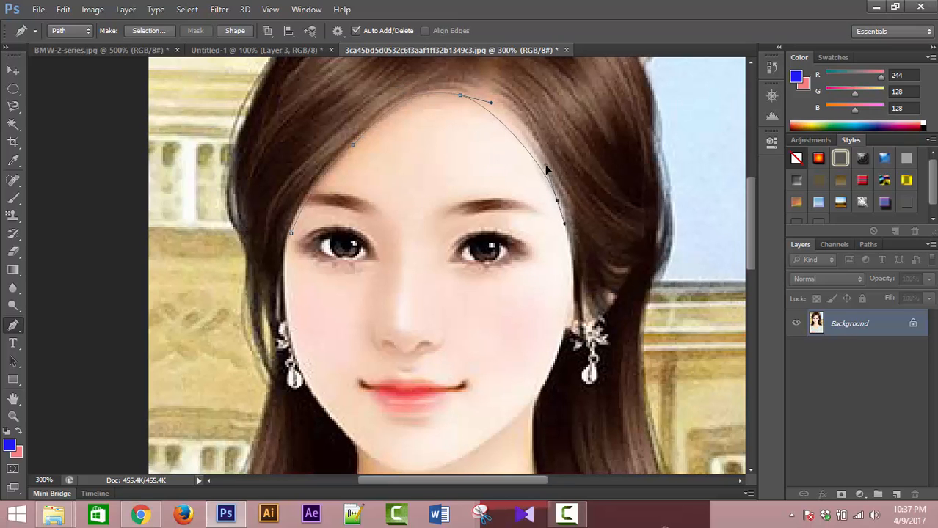
- Continue the path down the right cheek, around the chin and up the left jaw, closing it at the starting point
drag(553, 315, 556, 264)
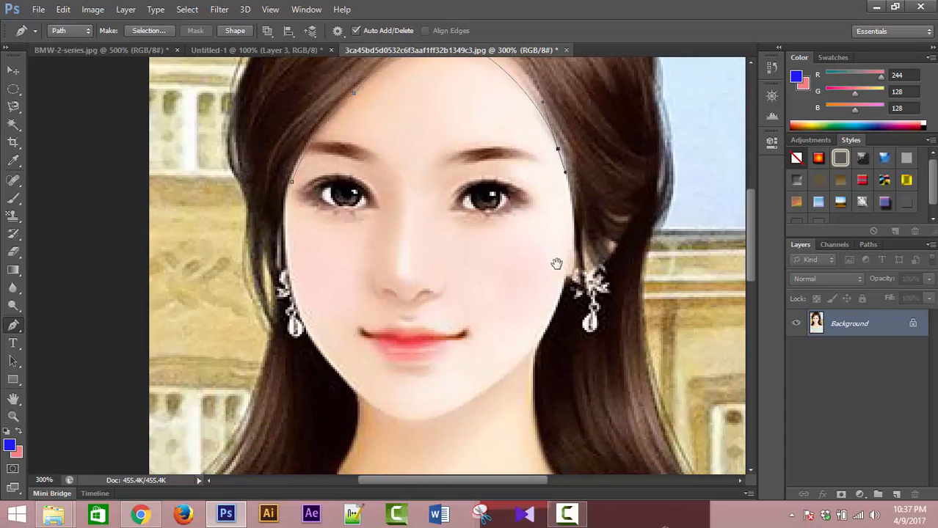
drag(546, 331, 562, 319)
drag(564, 316, 593, 249)
drag(514, 413, 530, 391)
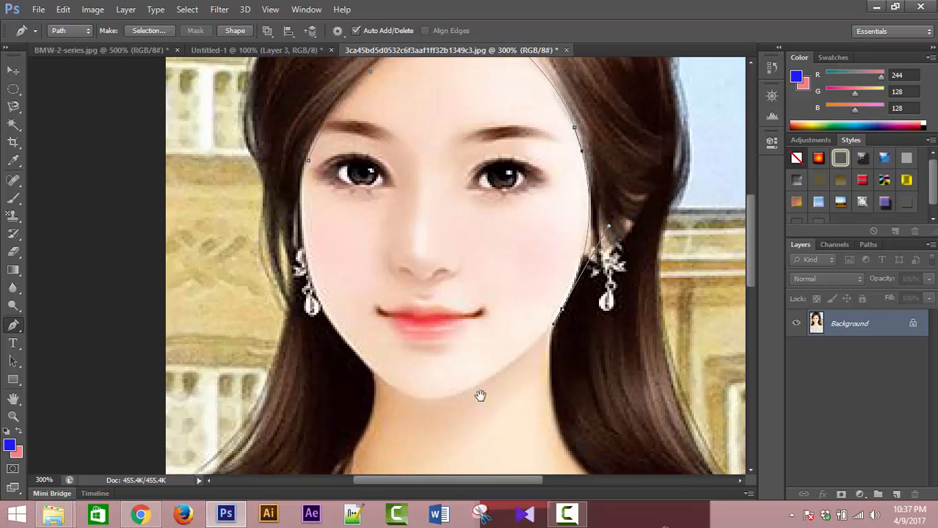
drag(446, 398, 499, 384)
drag(343, 340, 411, 414)
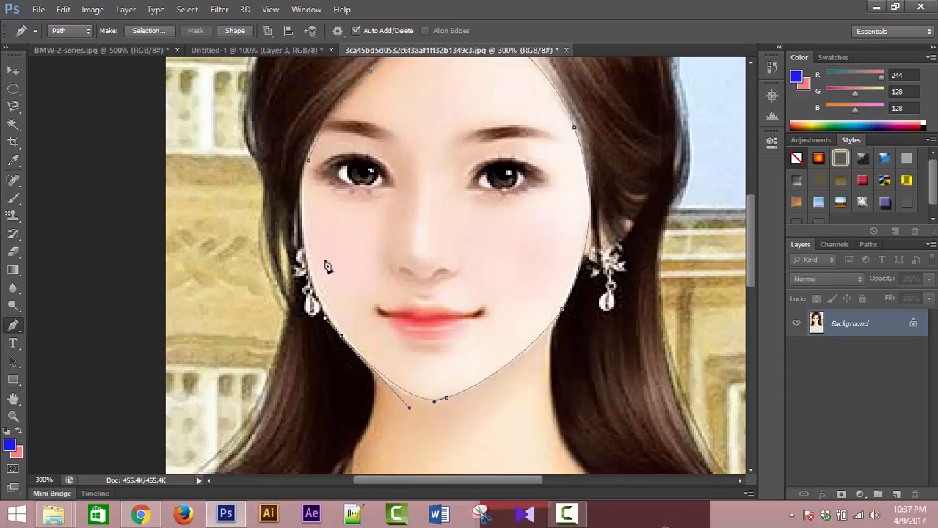
drag(309, 164, 329, 87)
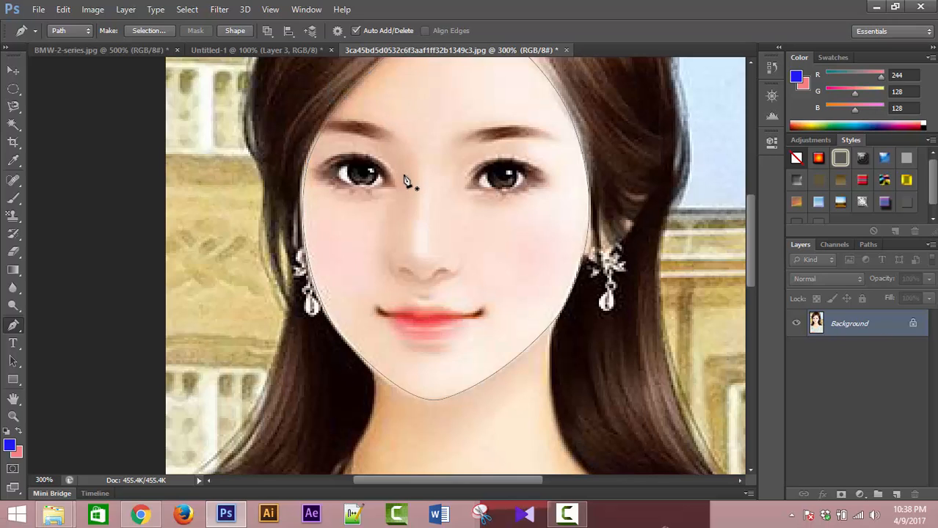
- Convert the portrait's face path into a selection, hide Layer 3 in Untitled-1 and paste the face cut-out there
key(ctrl+Return)
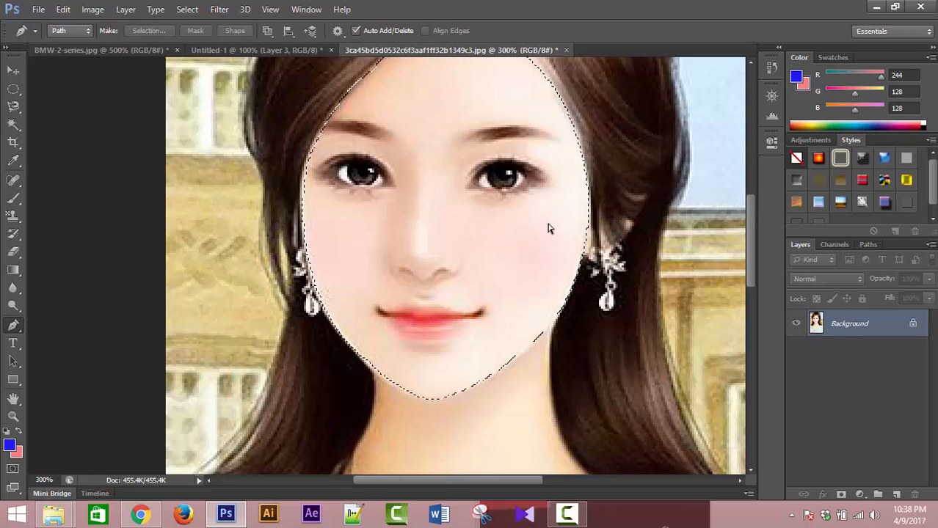
click(287, 47)
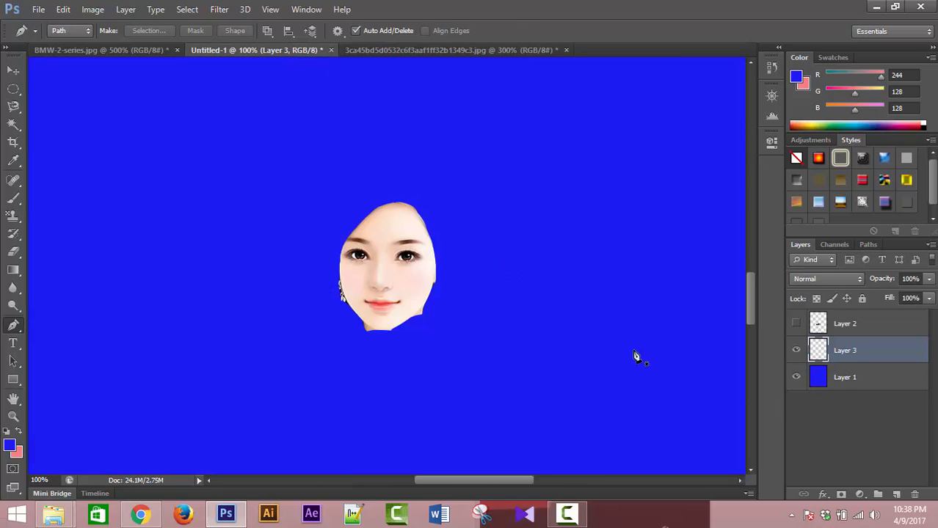
click(796, 324)
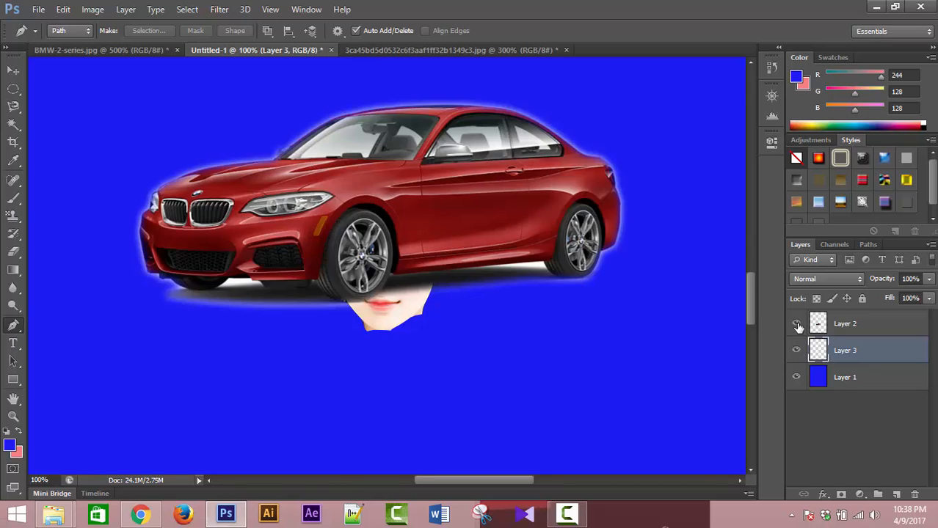
click(797, 325)
click(796, 351)
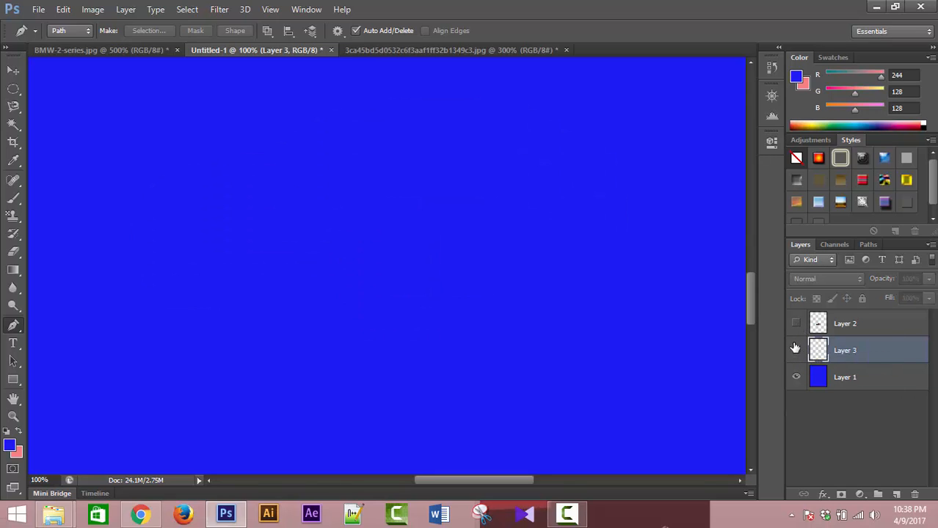
key(ctrl+j)
- Examine the edges of the Pen tool face cut-out up close against the blue fill
click(416, 306)
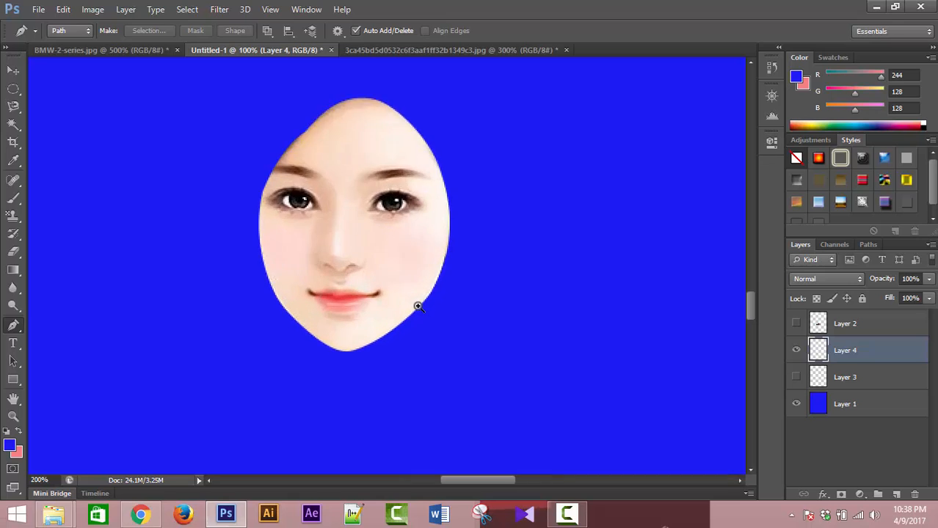
click(417, 306)
scroll(426, 305, down, 1)
scroll(425, 304, up, 1)
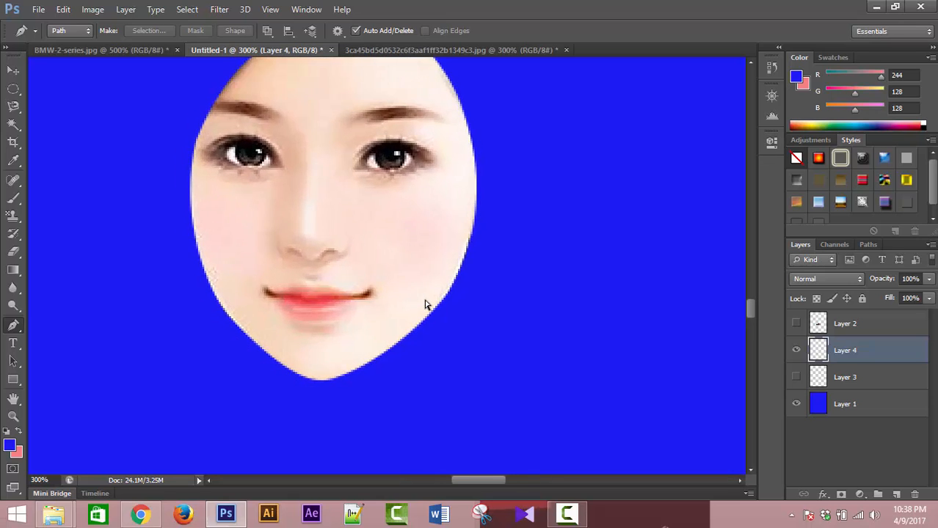
scroll(425, 304, down, 1)
scroll(425, 304, down, 1)
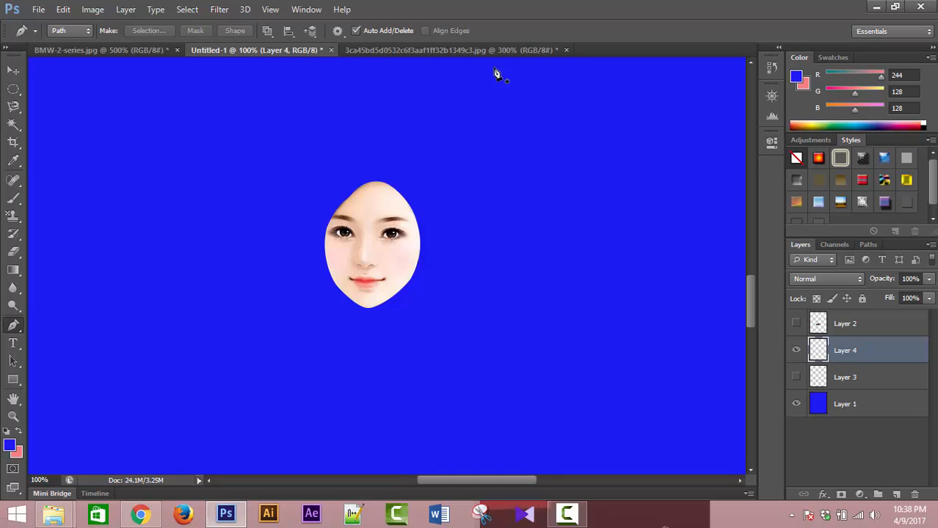
- Feather the face selection in the portrait document with a radius of 20 pixels
click(469, 49)
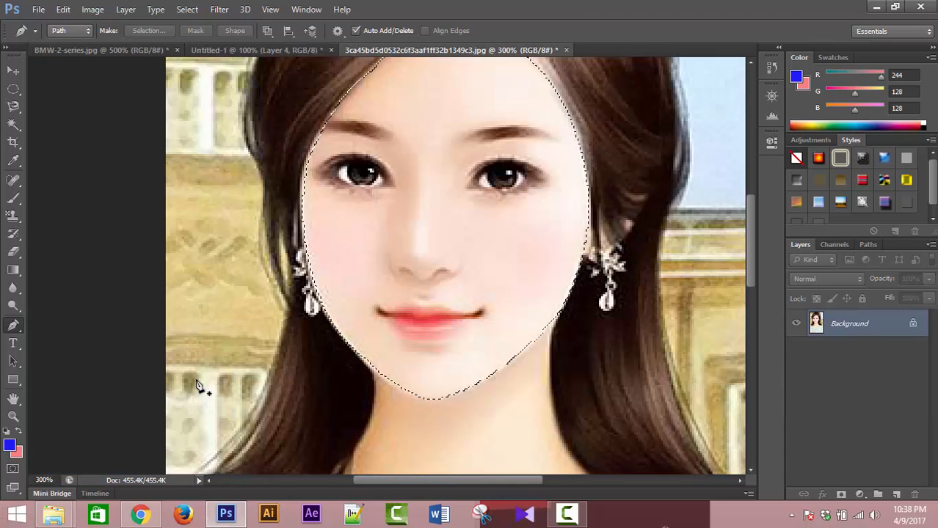
key(shift+F6)
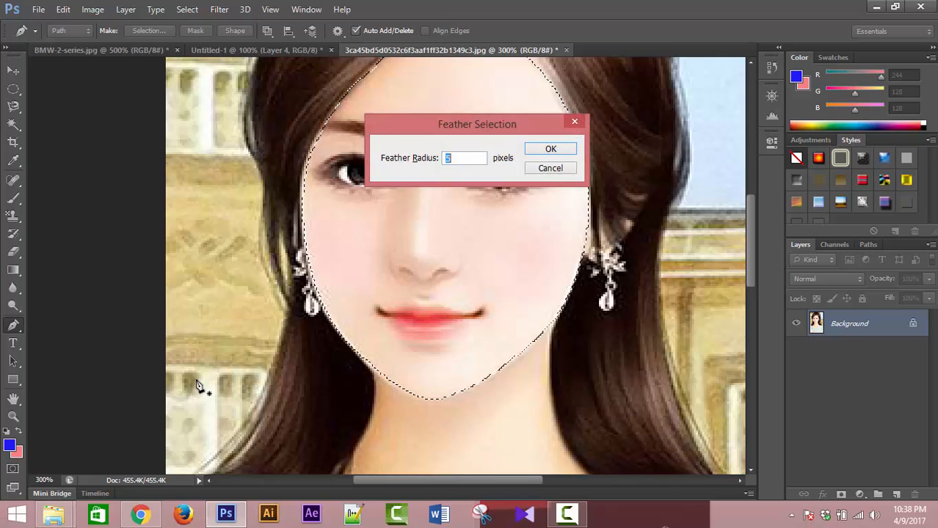
text(20)
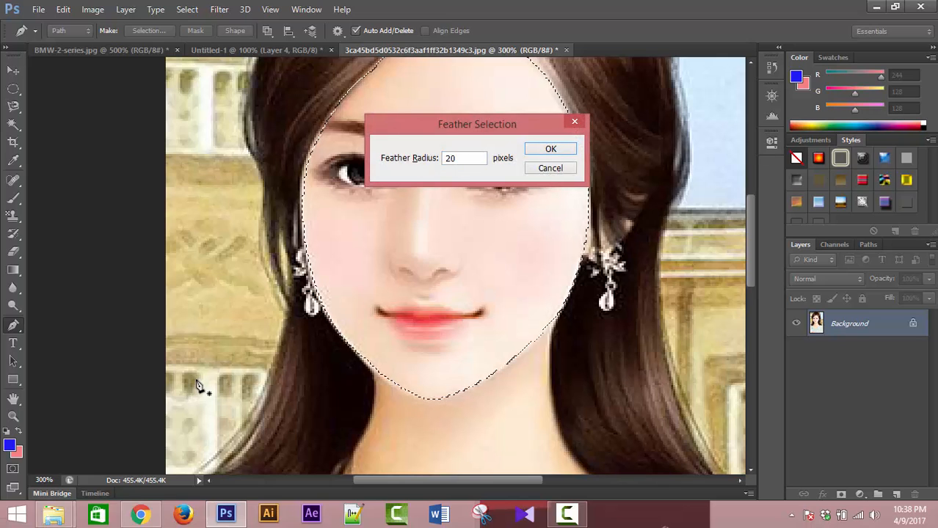
key(Return)
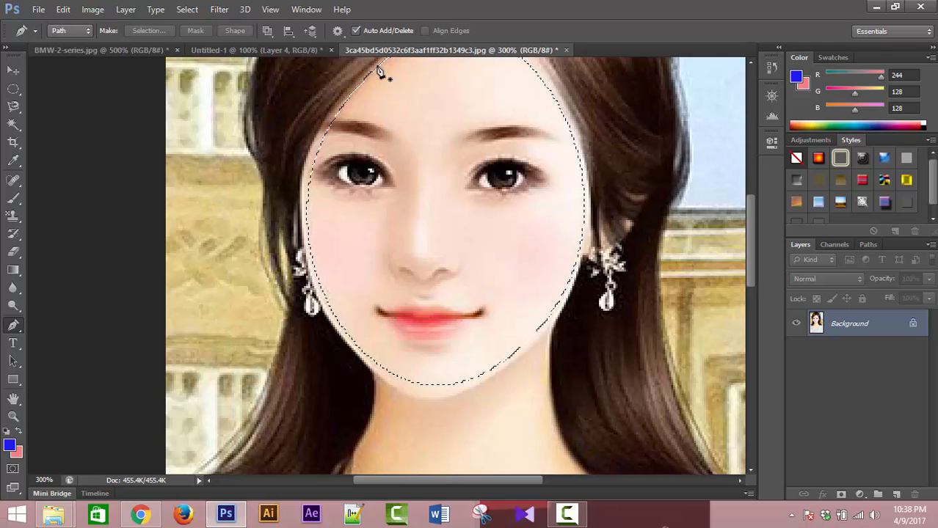
- Hide Layer 4 in Untitled-1, paste the 20-pixel feathered face over the blue fill and inspect its faded edges
click(284, 49)
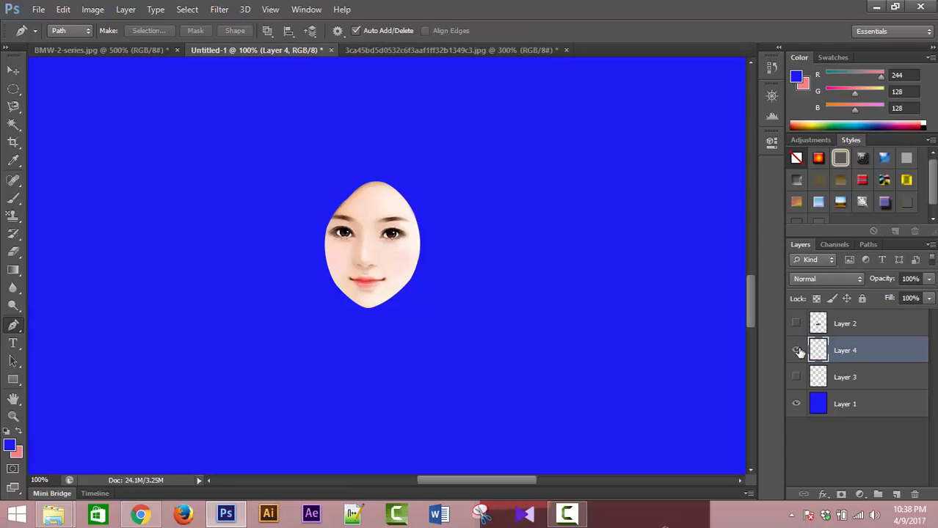
click(797, 351)
key(ctrl+v)
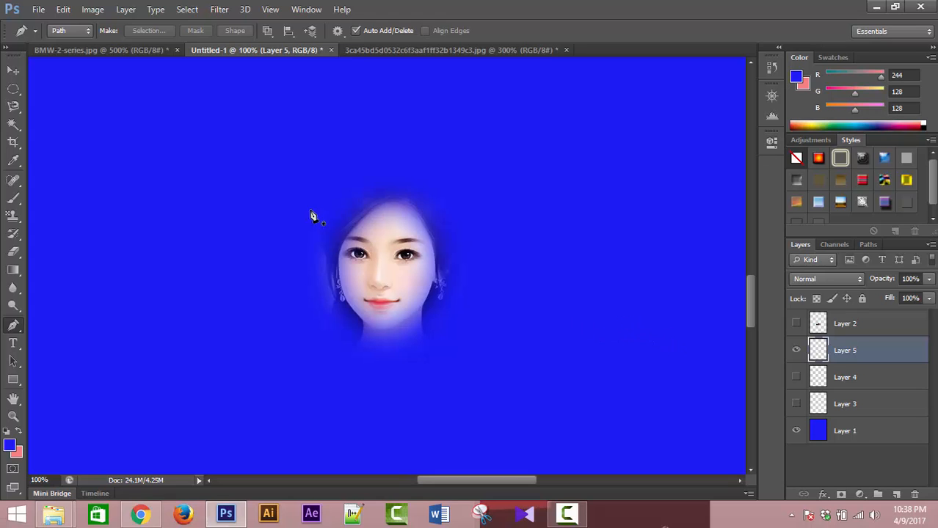
click(410, 52)
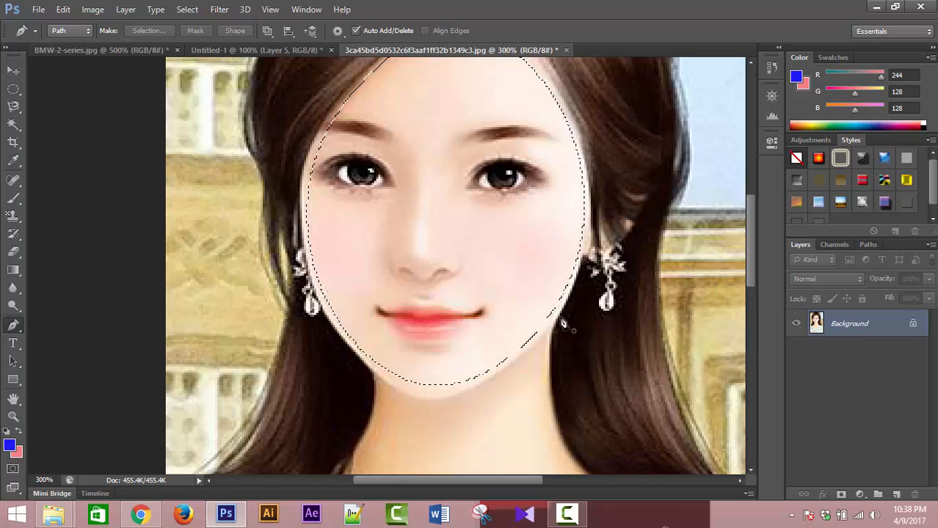
click(301, 50)
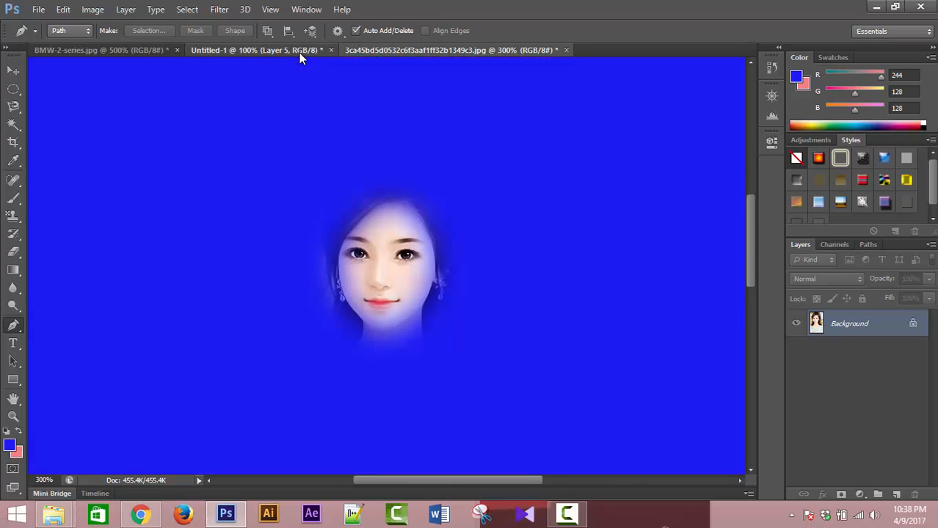
ctrl+click(401, 326)
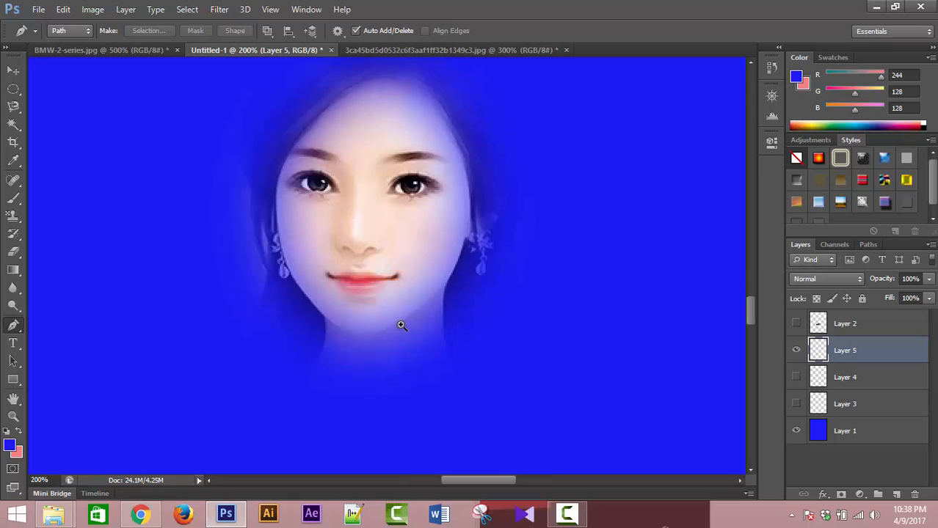
ctrl+click(401, 326)
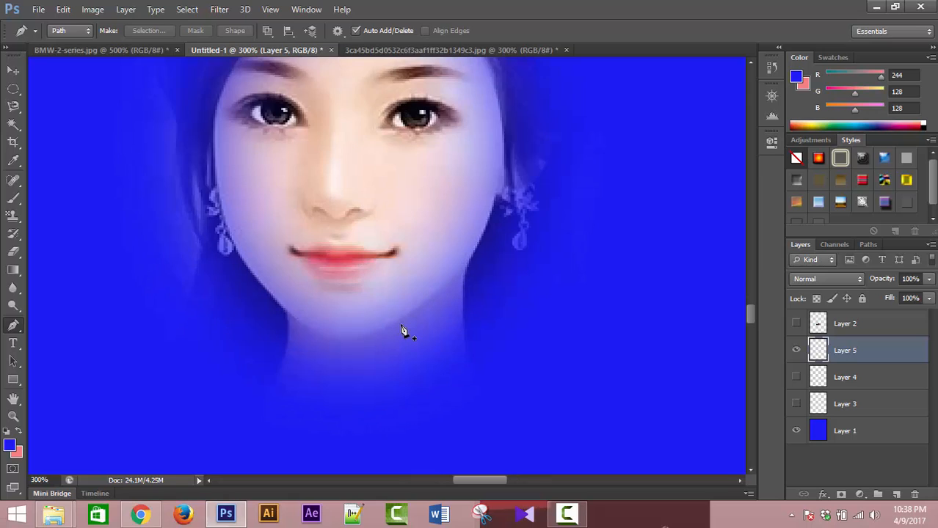
- Undo the 20-pixel feather in the portrait document and feather the face selection by 10 pixels instead
click(379, 52)
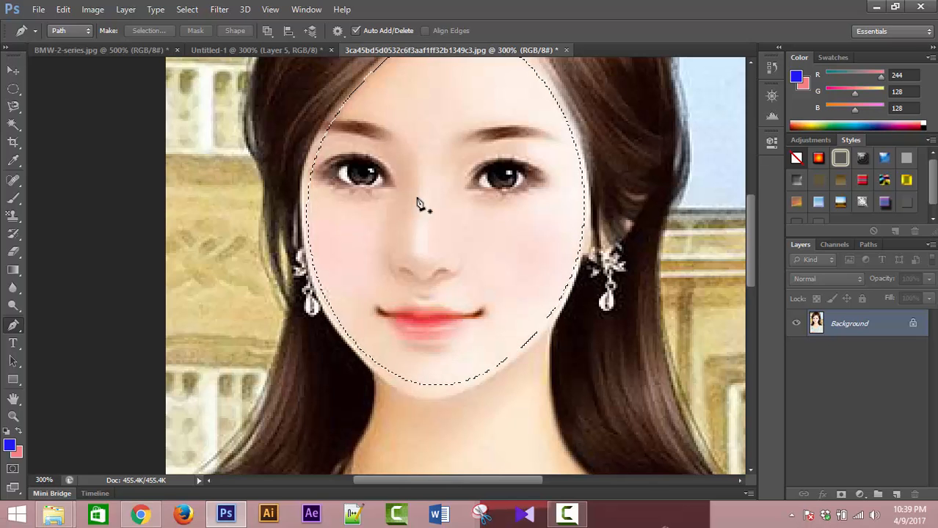
key(ctrl+z)
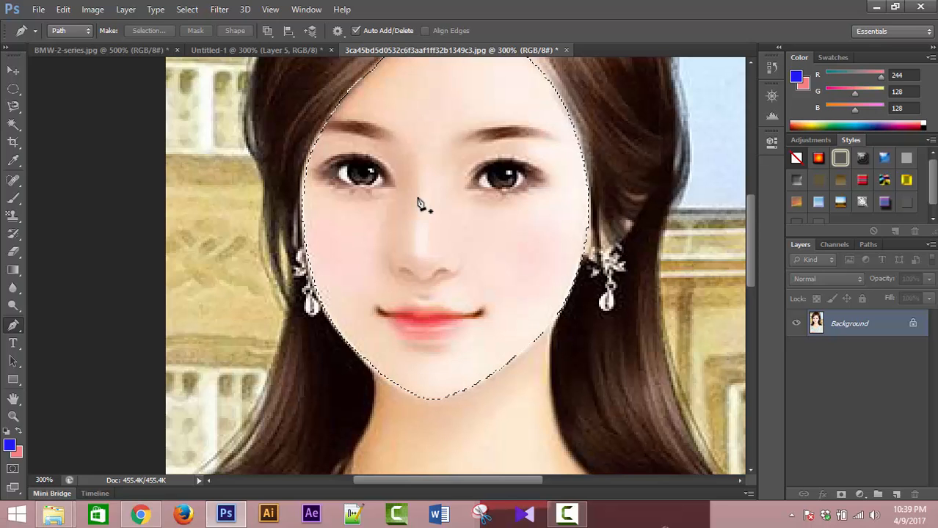
click(179, 9)
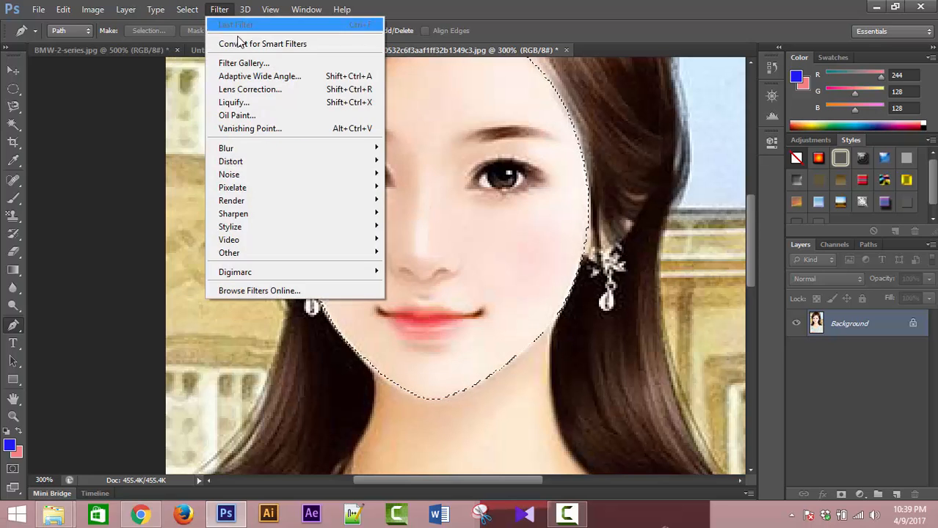
mouse_move(220, 162)
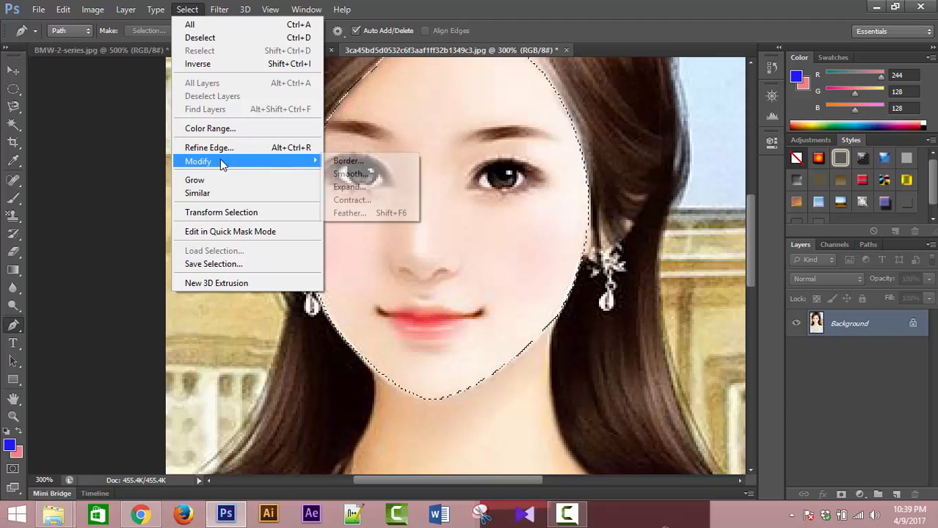
click(371, 213)
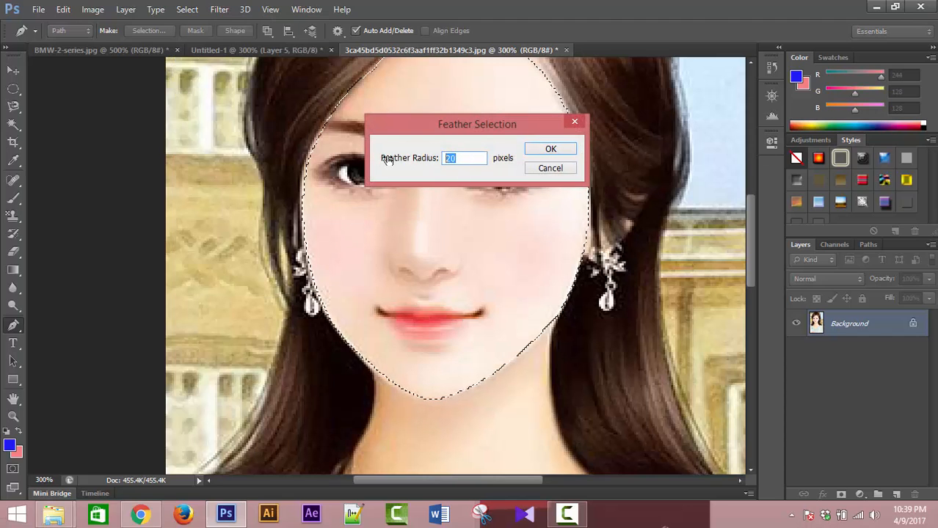
text(10)
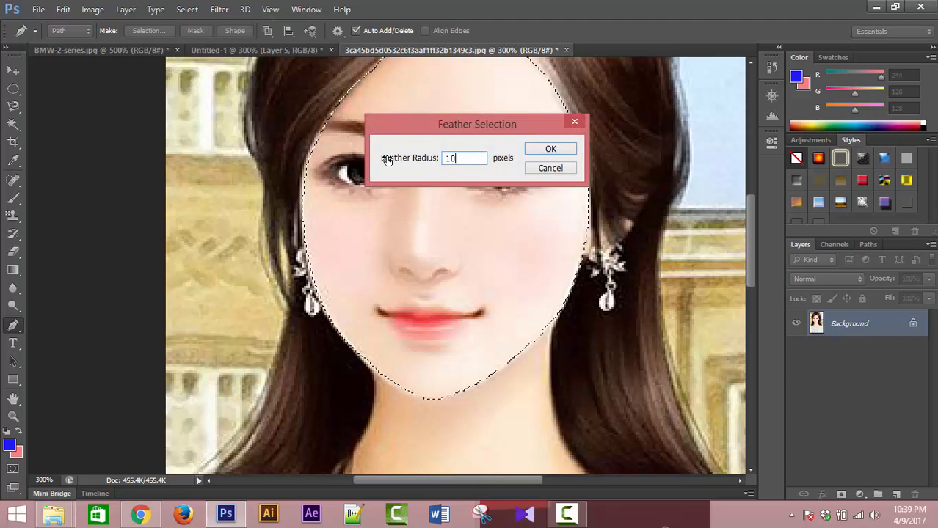
click(551, 149)
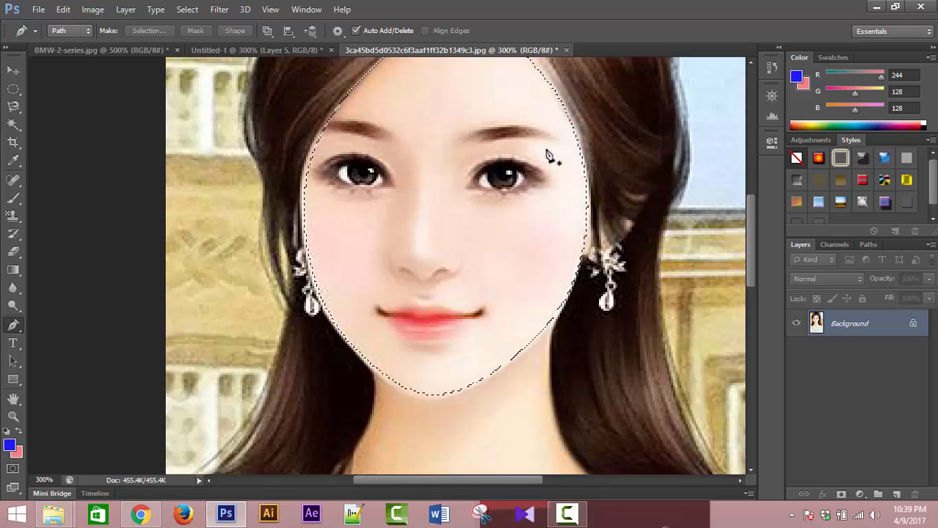
- Hide Layer 5 in Untitled-1 and paste the face cut-out with the 10-pixel feather
click(305, 50)
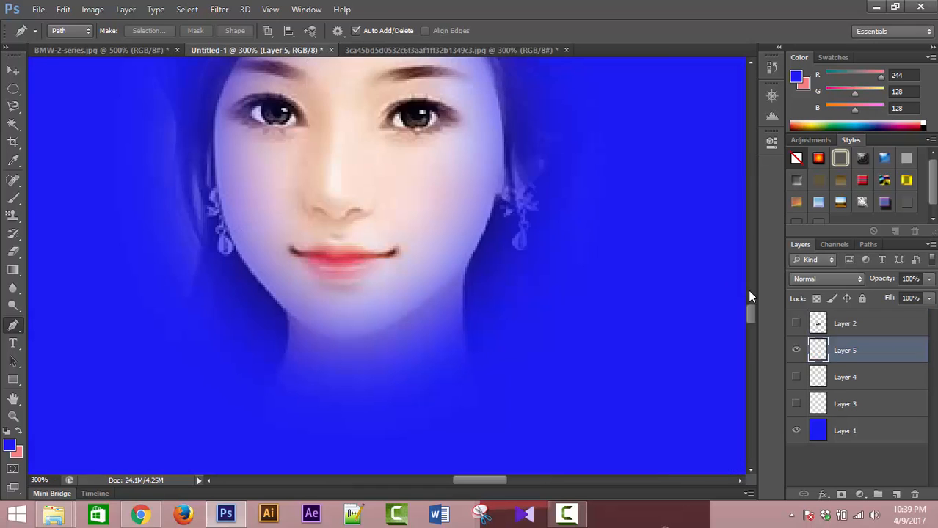
click(799, 351)
key(ctrl+v)
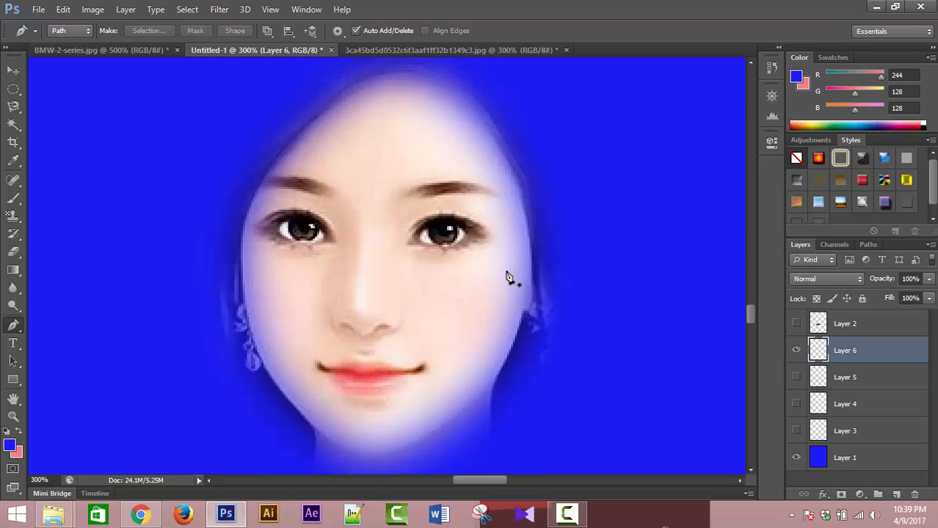
- Examine the 10-pixel feathered face cut-out at several magnifications, checking how its edges blend into the blue fill
key(ctrl+minus)
key(ctrl+minus)
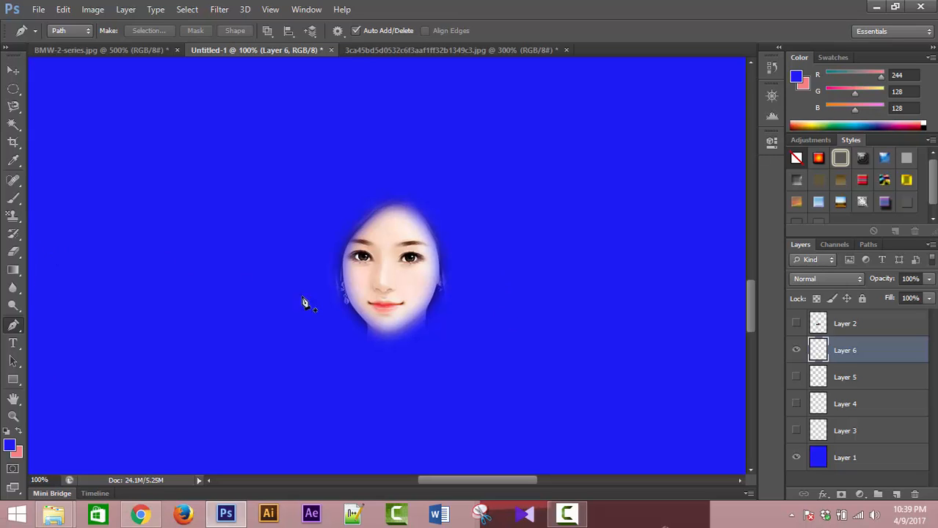
click(340, 320)
click(341, 319)
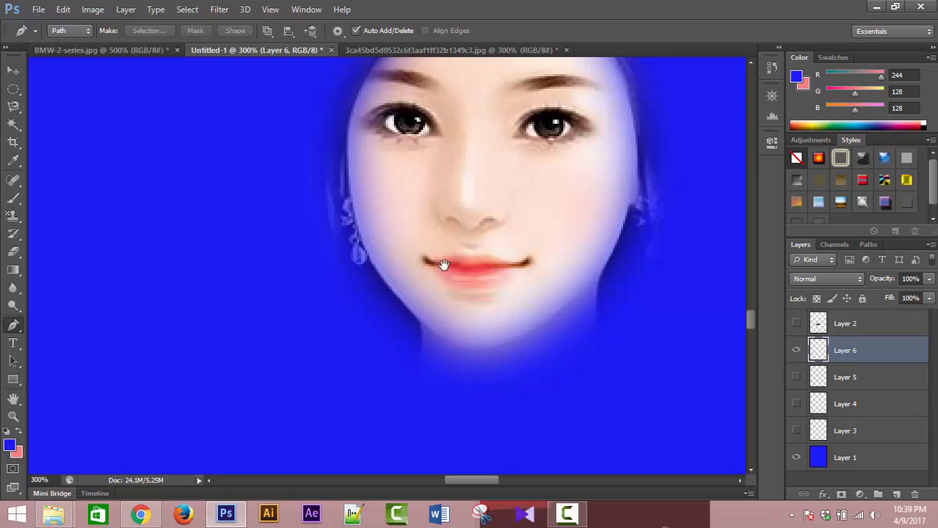
drag(444, 265, 383, 362)
click(386, 355)
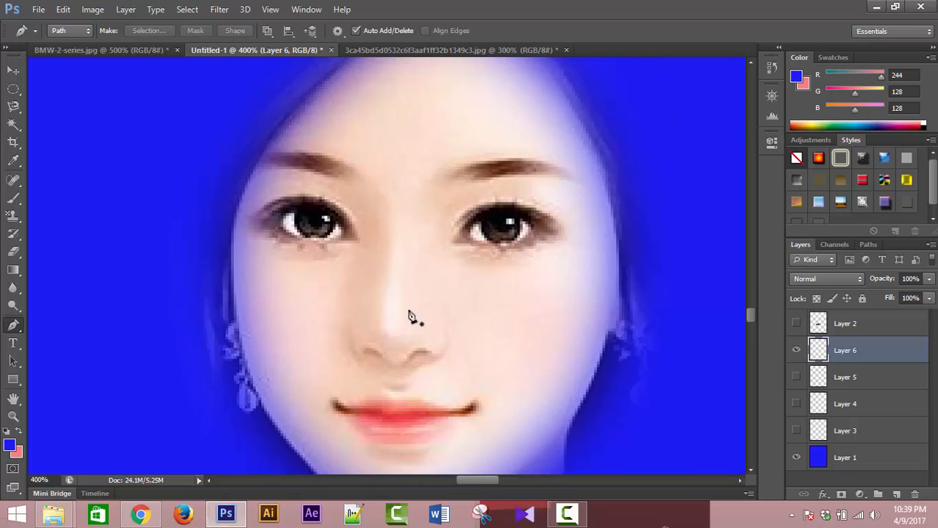
click(405, 307)
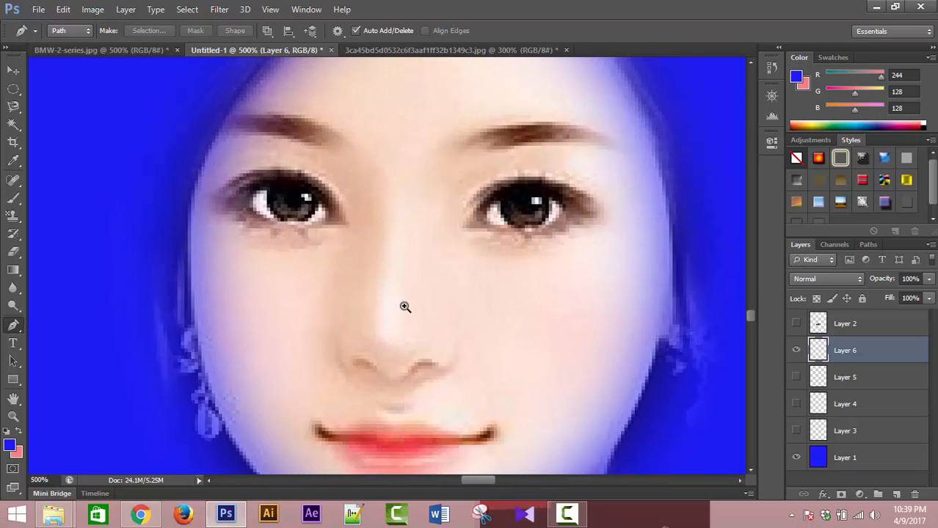
click(405, 307)
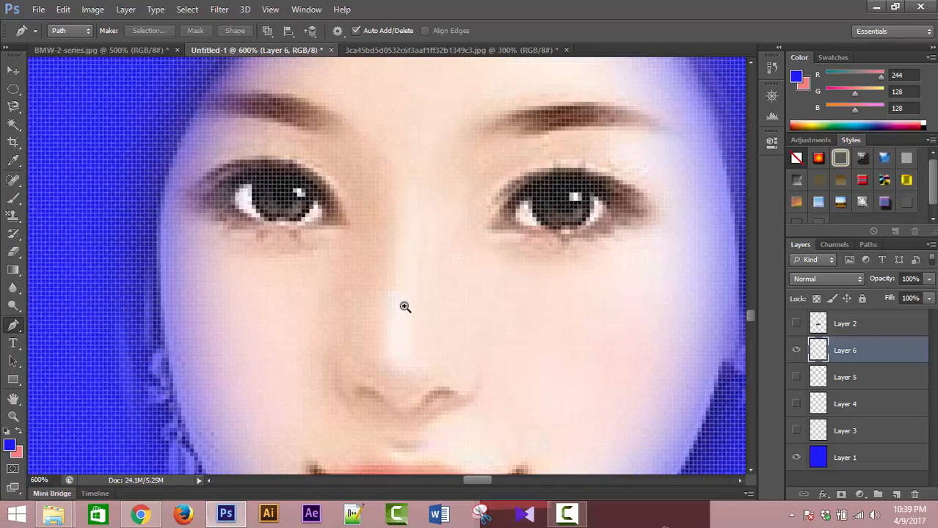
scroll(405, 307, up, 2)
scroll(405, 307, down, 5)
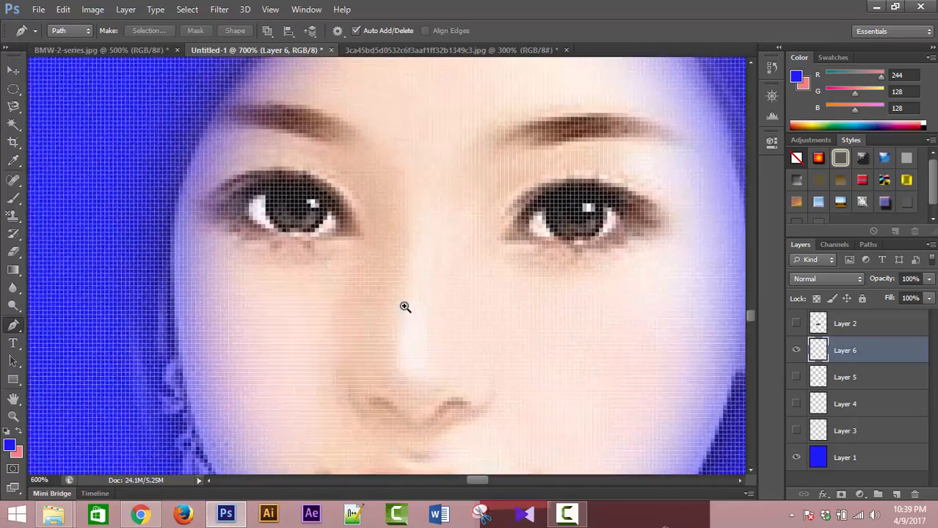
scroll(404, 307, down, 2)
scroll(403, 307, up, 1)
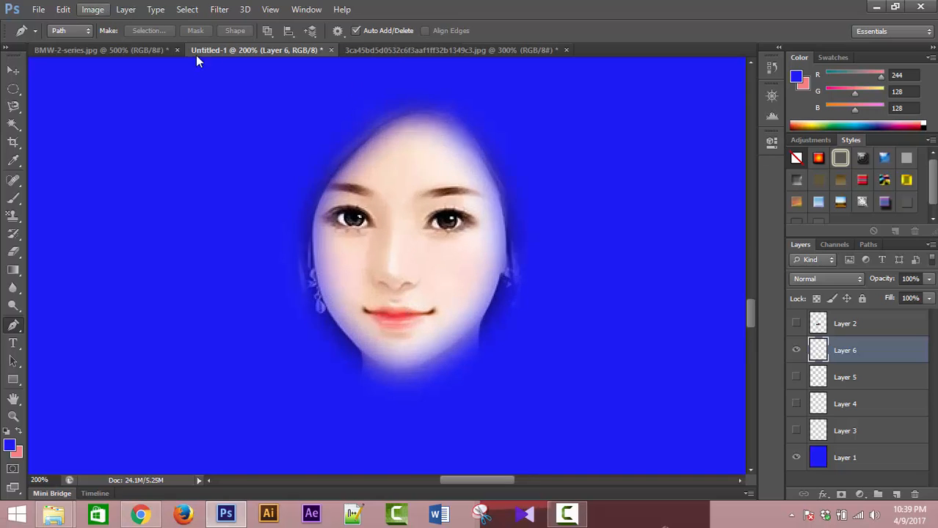
- Switch to the portrait document and examine the face selection's outline along the forehead, hairline and cheeks at high magnification
click(389, 50)
click(248, 51)
click(389, 51)
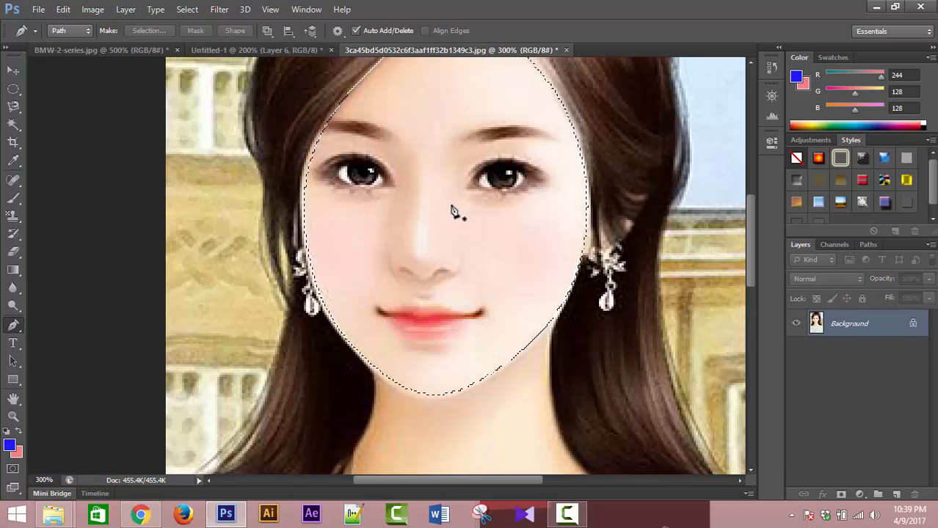
scroll(452, 210, up, 1)
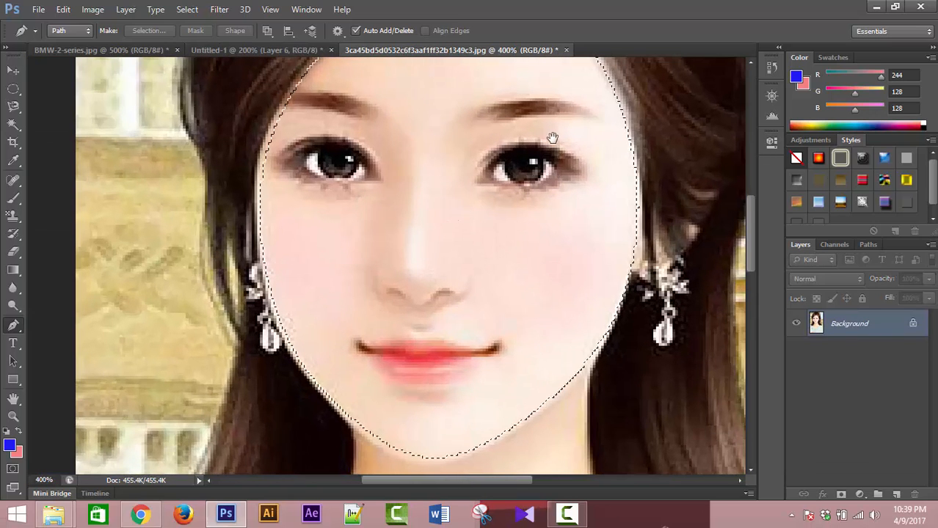
mouse_move(553, 138)
mouse_down()
mouse_move(375, 243)
mouse_move(405, 228)
mouse_up()
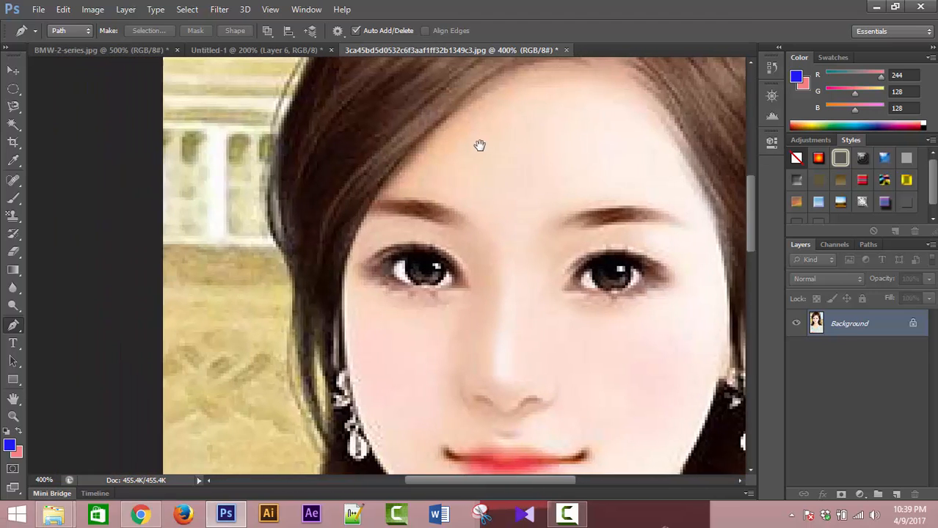
ctrl+click(591, 105)
drag(561, 126, 488, 201)
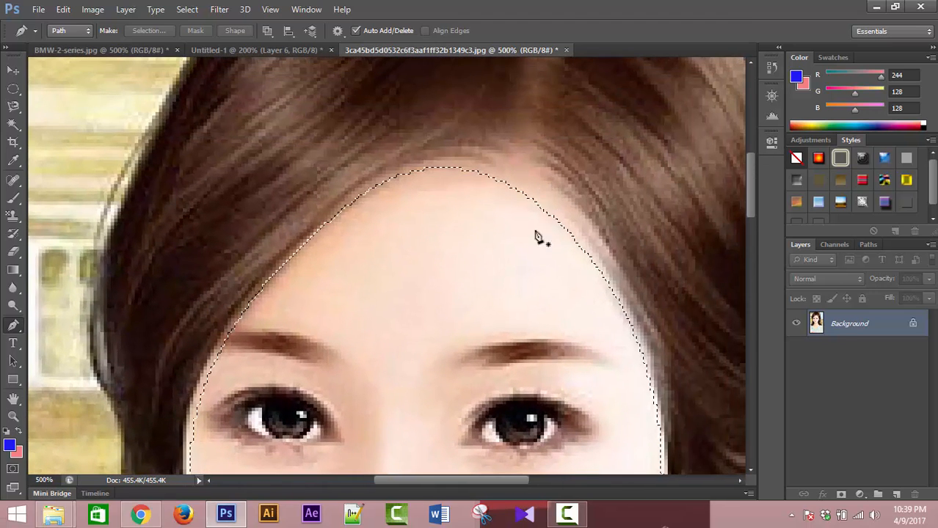
drag(535, 236, 440, 174)
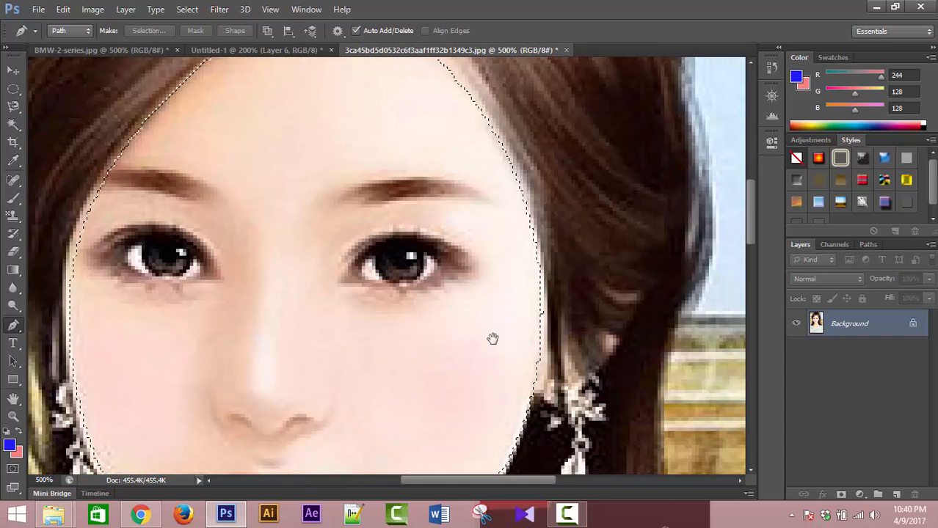
drag(493, 339, 567, 358)
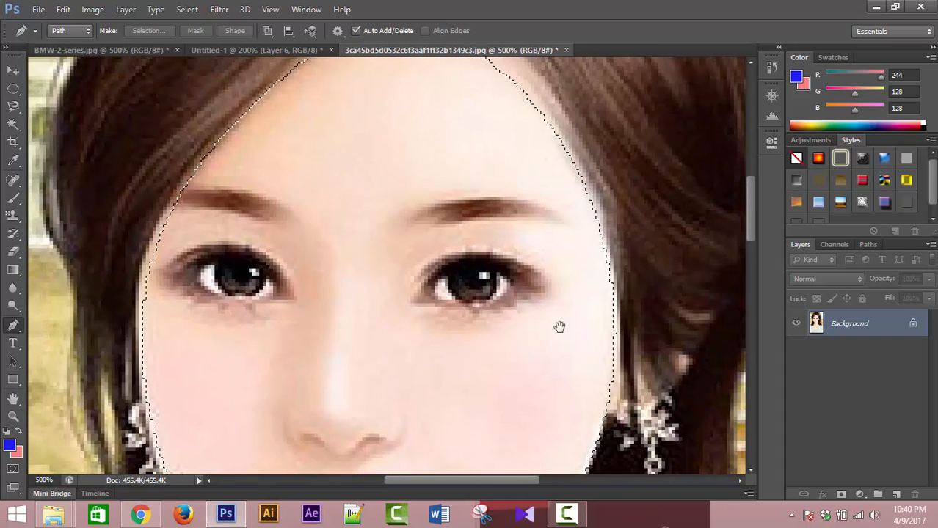
- Try contracting the face selection by 5 pixels and undo the contraction
click(188, 9)
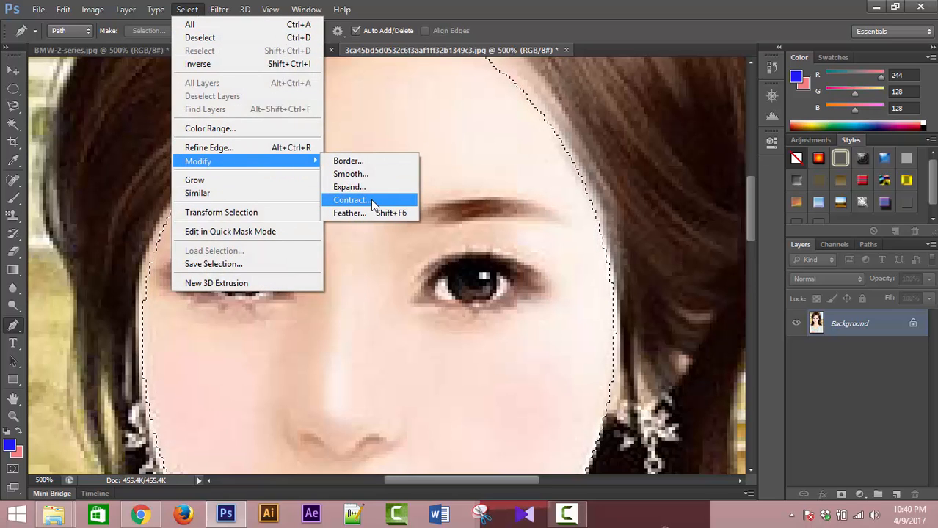
click(370, 200)
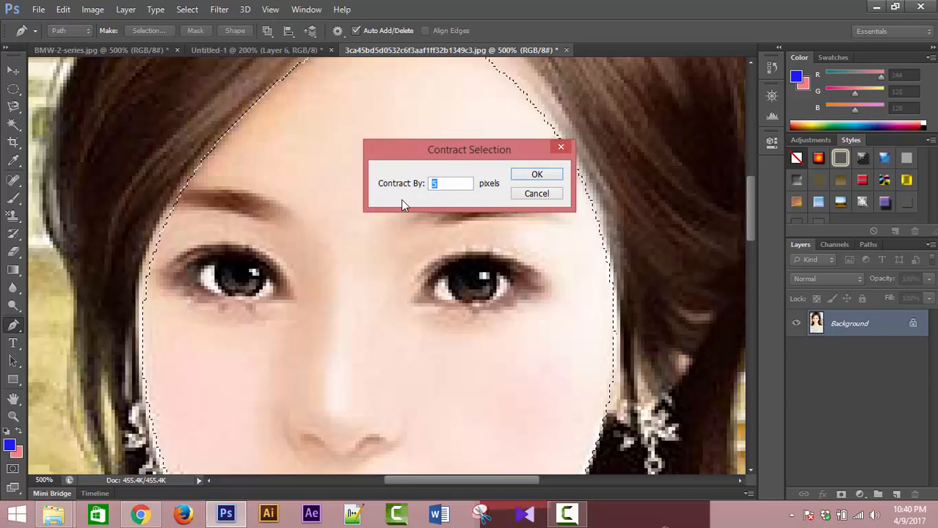
click(448, 183)
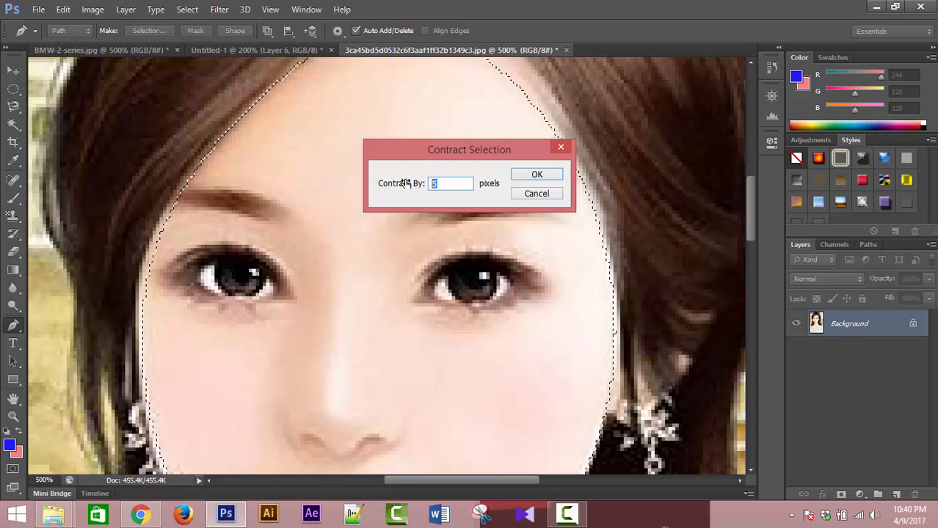
click(525, 176)
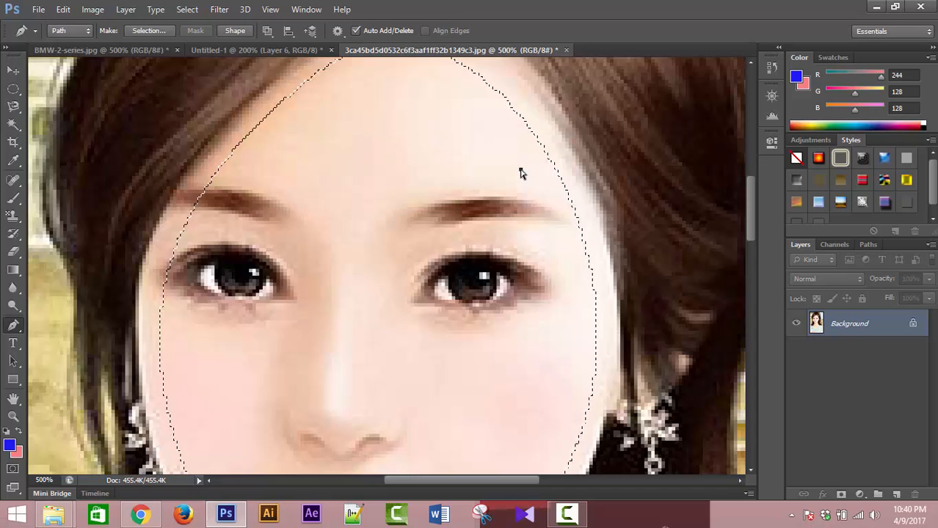
key(ctrl+z)
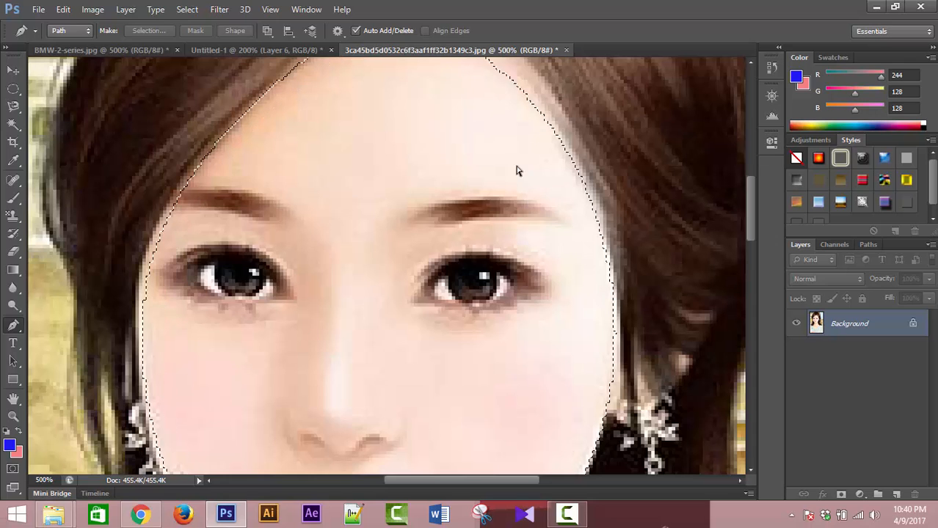
- Try expanding the face selection by 5 pixels
click(187, 9)
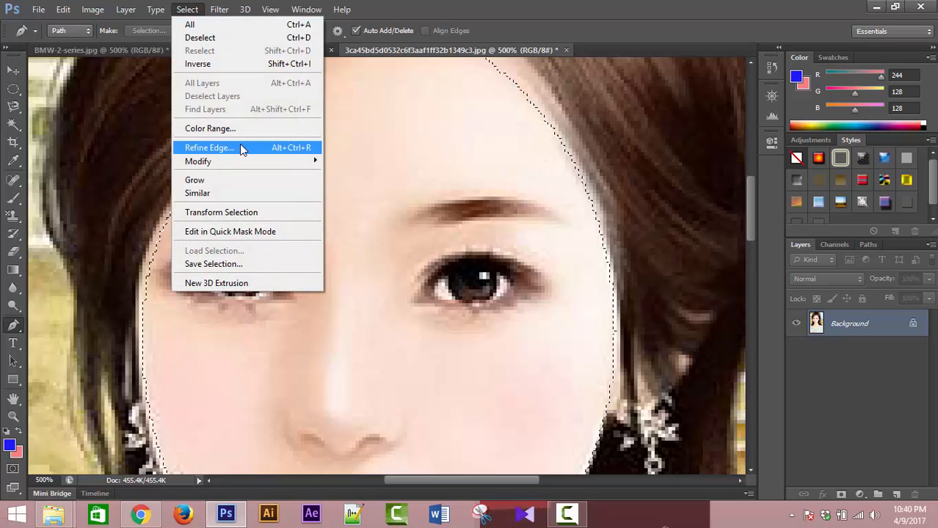
mouse_move(309, 161)
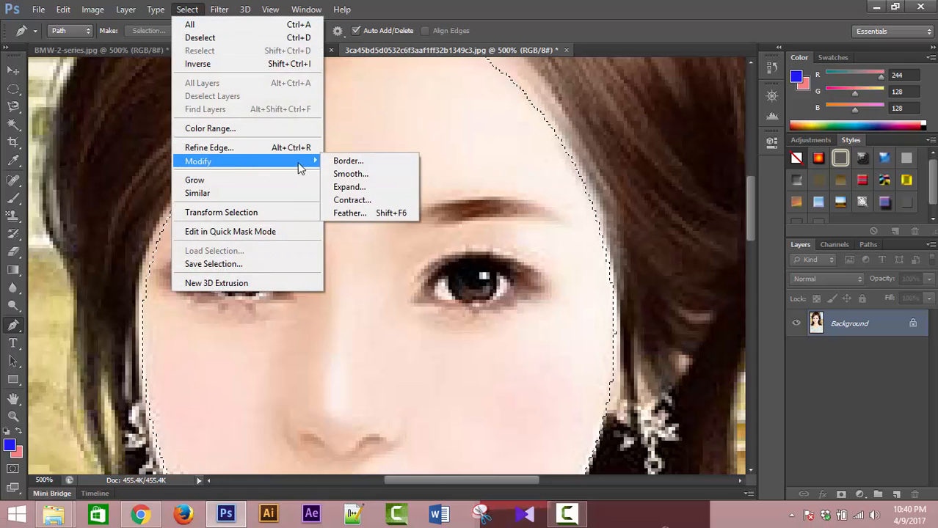
click(347, 187)
text(5)
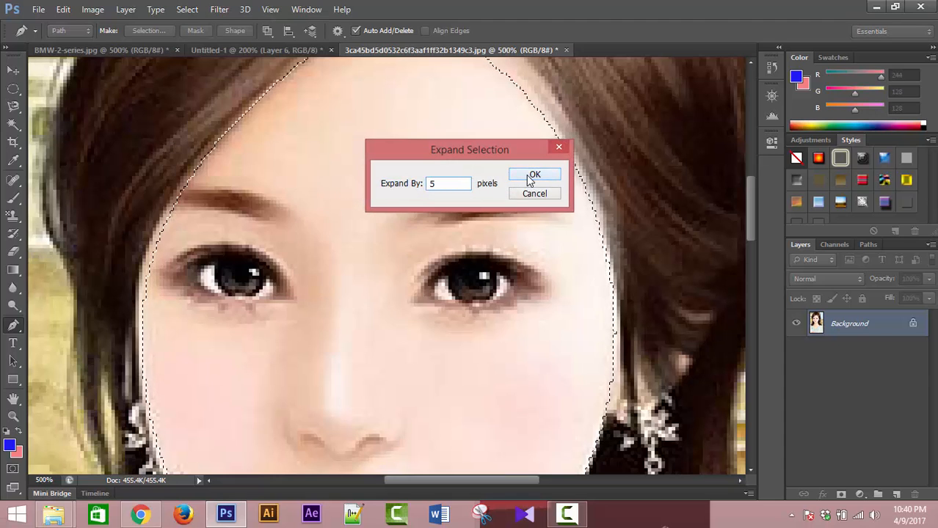
click(528, 178)
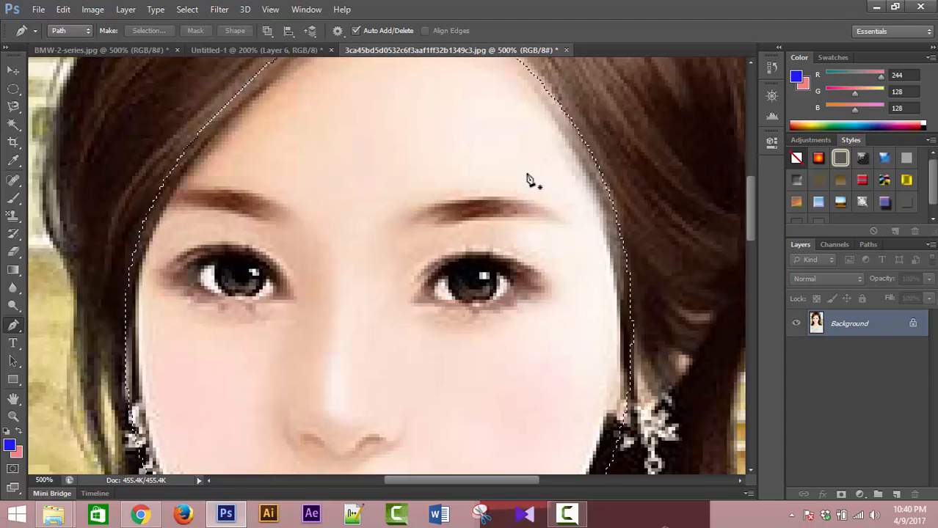
- Expand the face selection by a smaller amount than 5 pixels and check its outline around the whole face
click(126, 11)
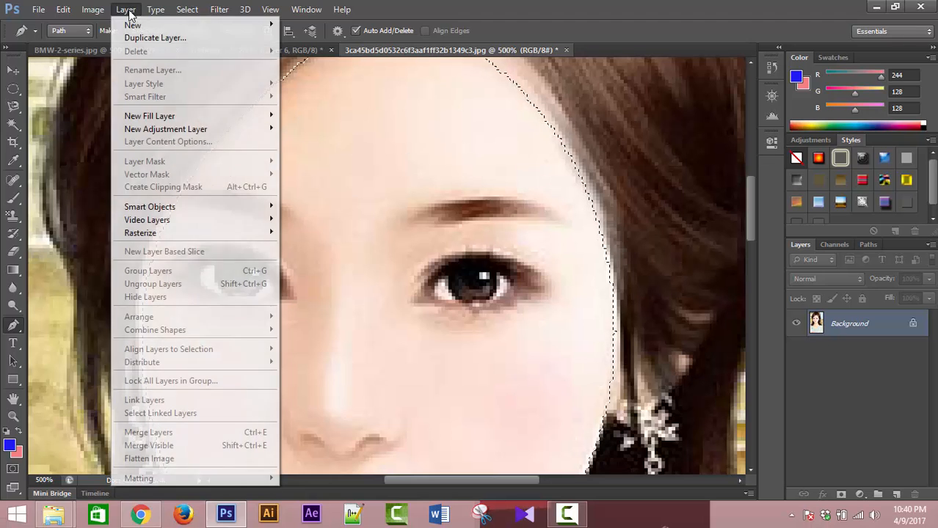
mouse_move(187, 10)
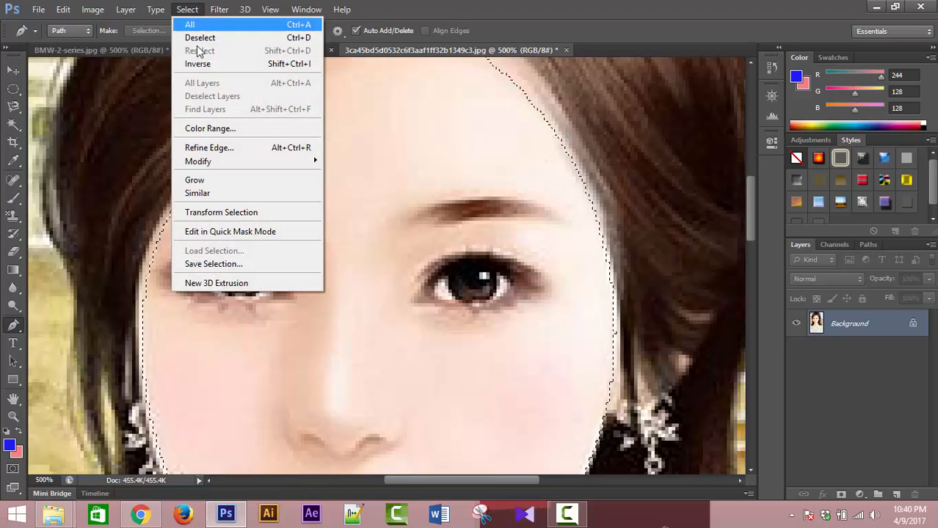
mouse_move(258, 161)
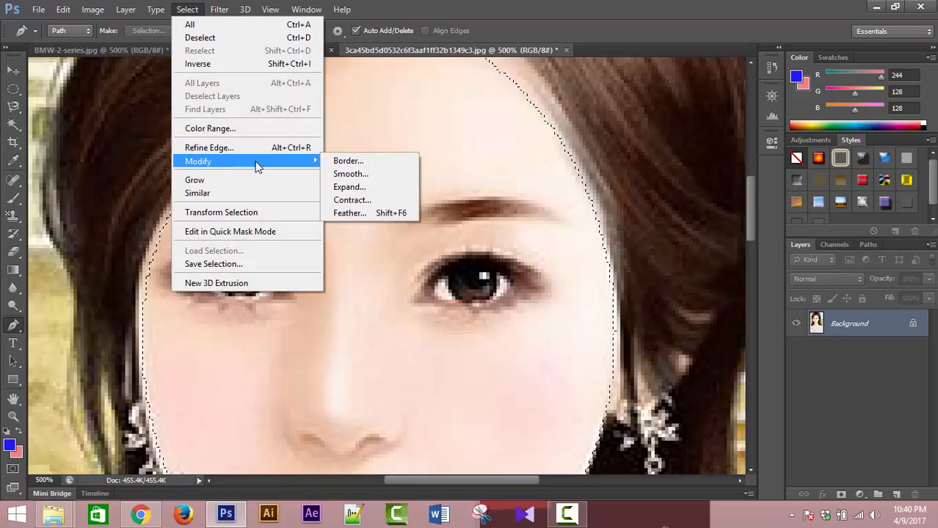
click(365, 188)
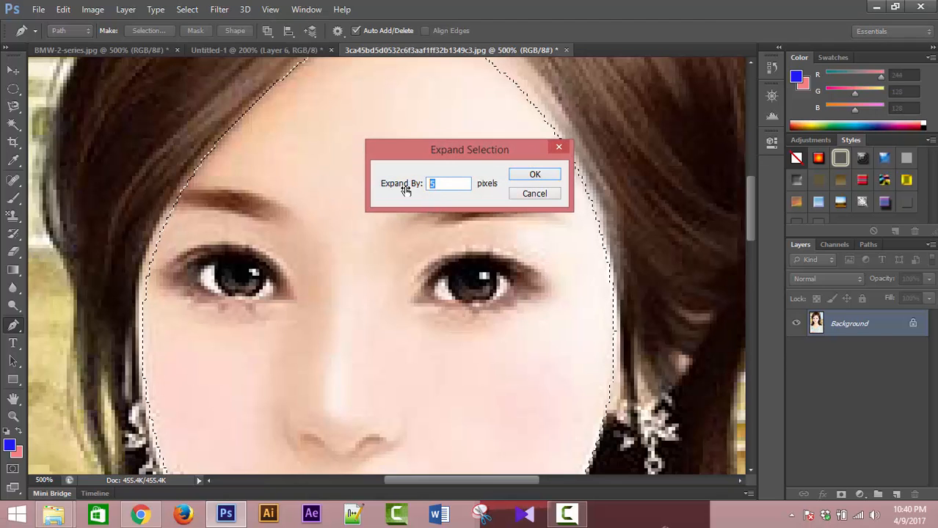
click(529, 175)
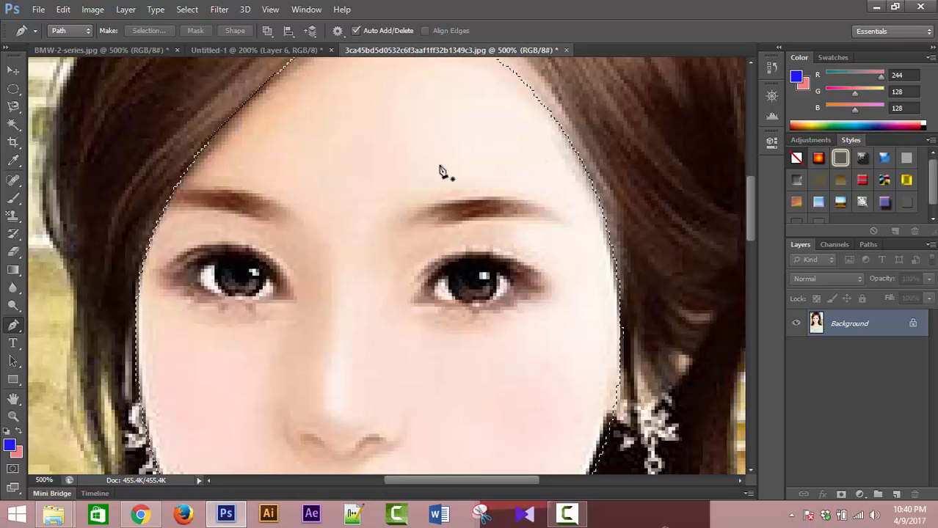
key(ctrl+minus)
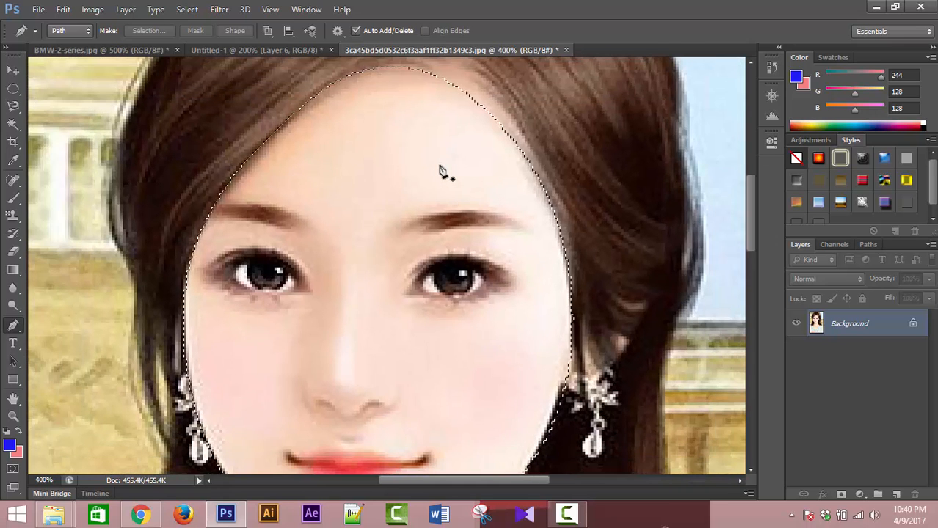
key(ctrl+minus)
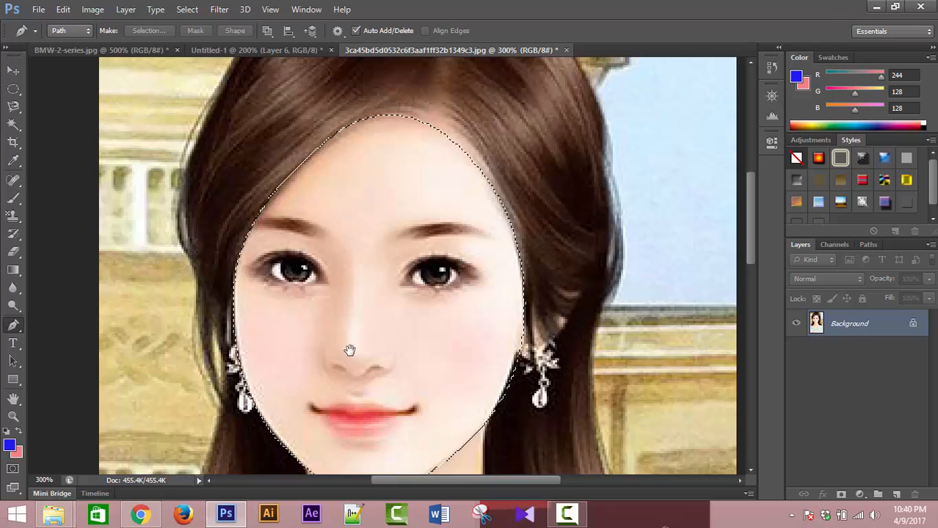
drag(349, 350, 337, 245)
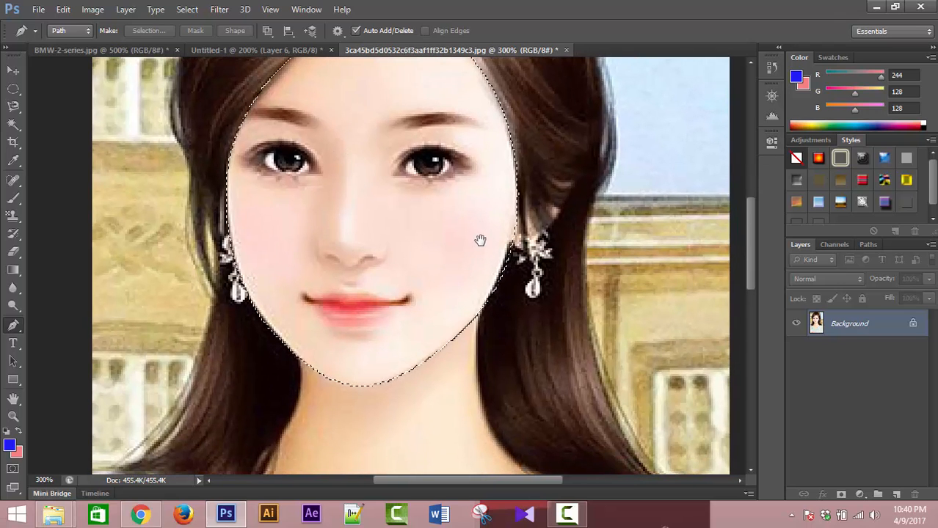
drag(480, 240, 413, 324)
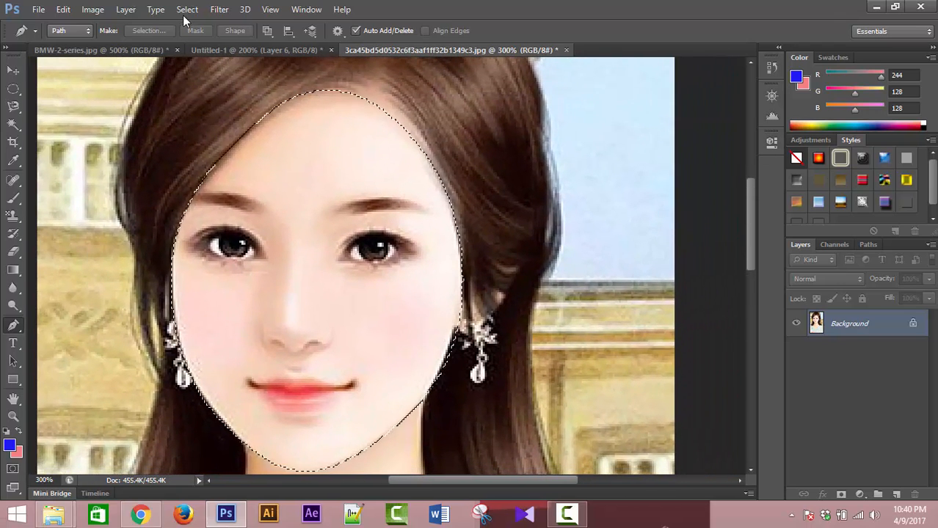
- Switch from the Pen tool to the Move tool and view the lower part of the portrait's face
click(185, 10)
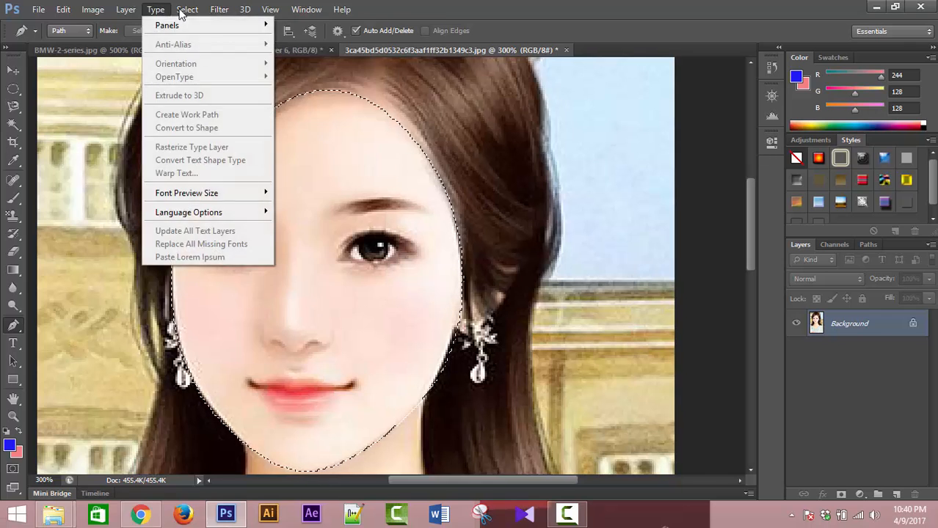
mouse_move(185, 7)
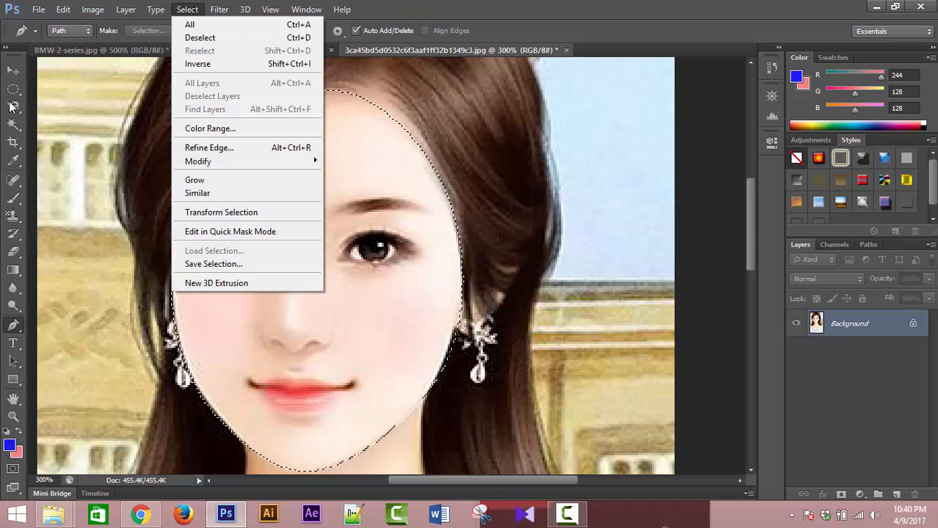
click(12, 70)
click(13, 70)
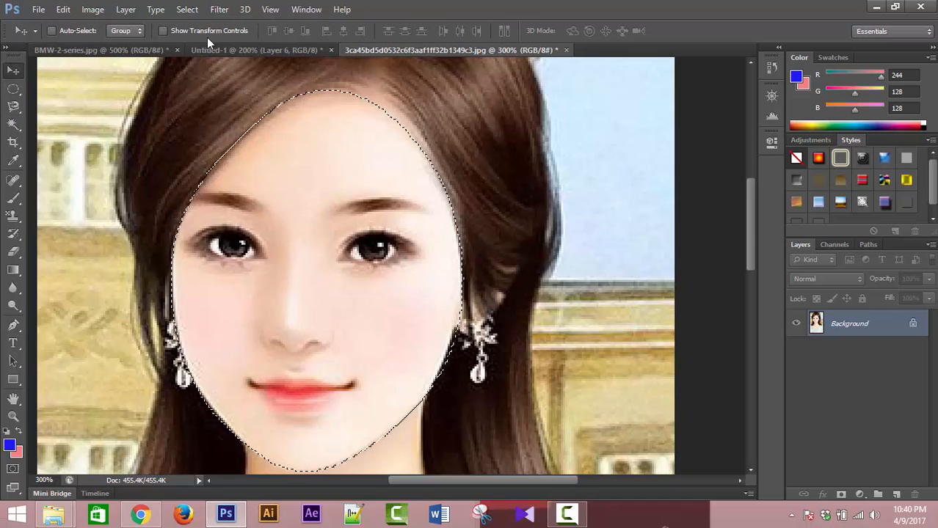
key(space)
drag(348, 333, 356, 238)
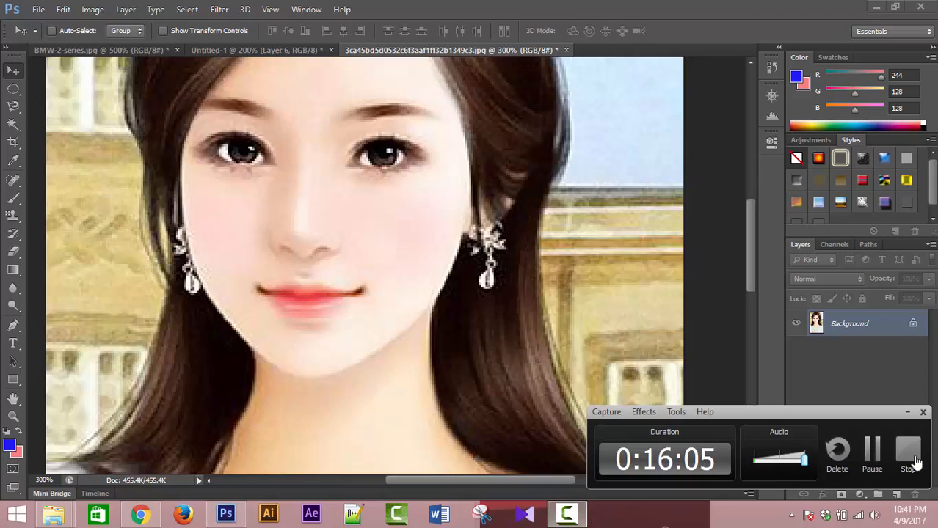
click(909, 454)
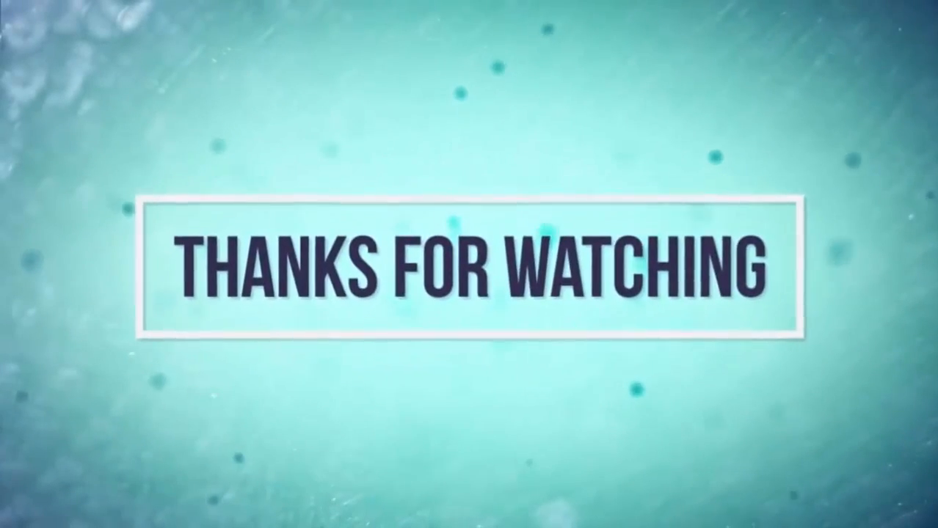